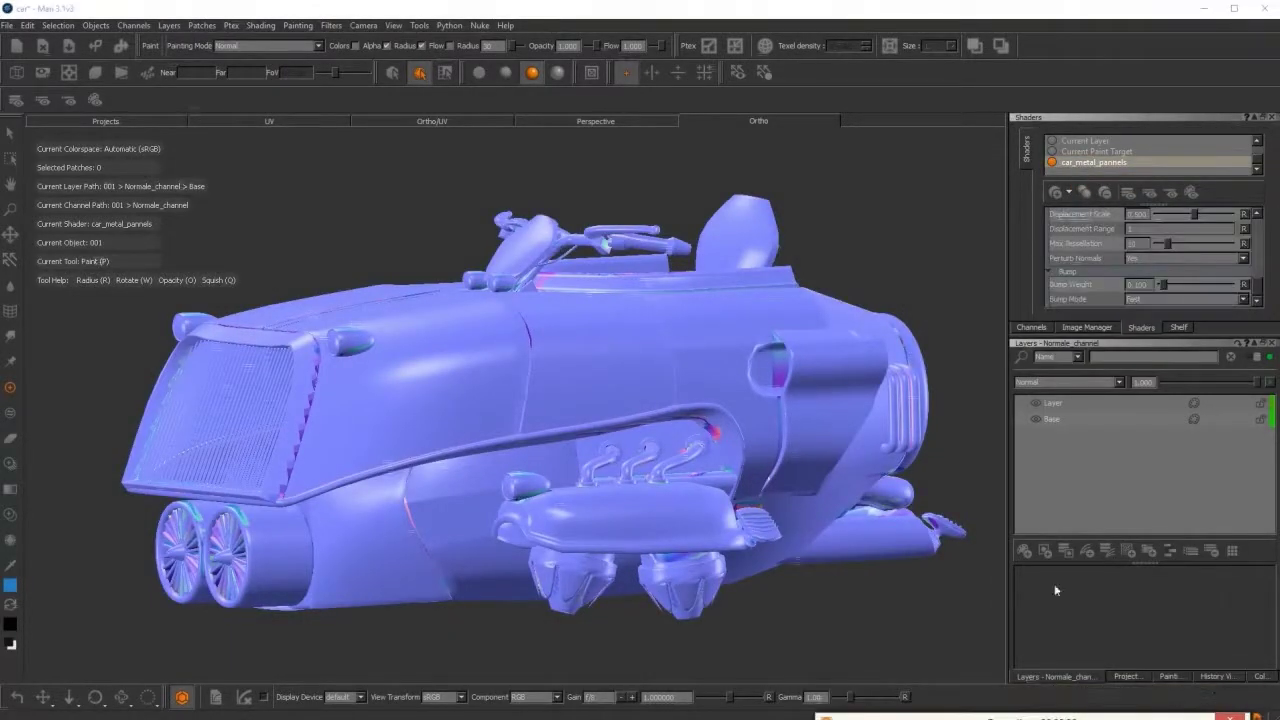
Show the palettes and set car_metal_pannels as the current shader.
{"action": "left_click", "coordinate": [394, 25]}
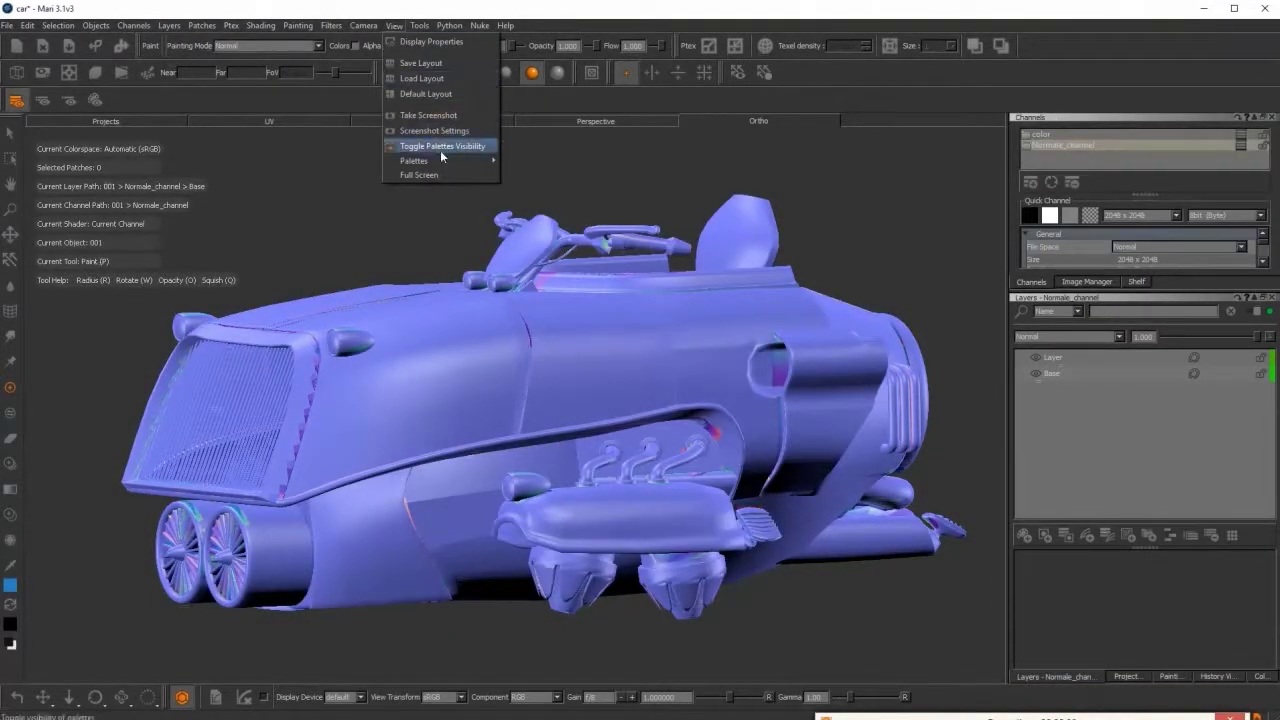
{"action": "scroll", "coordinate": [1148, 153], "scroll_direction": "down", "scroll_amount": 1}
{"action": "left_click", "coordinate": [1190, 164]}
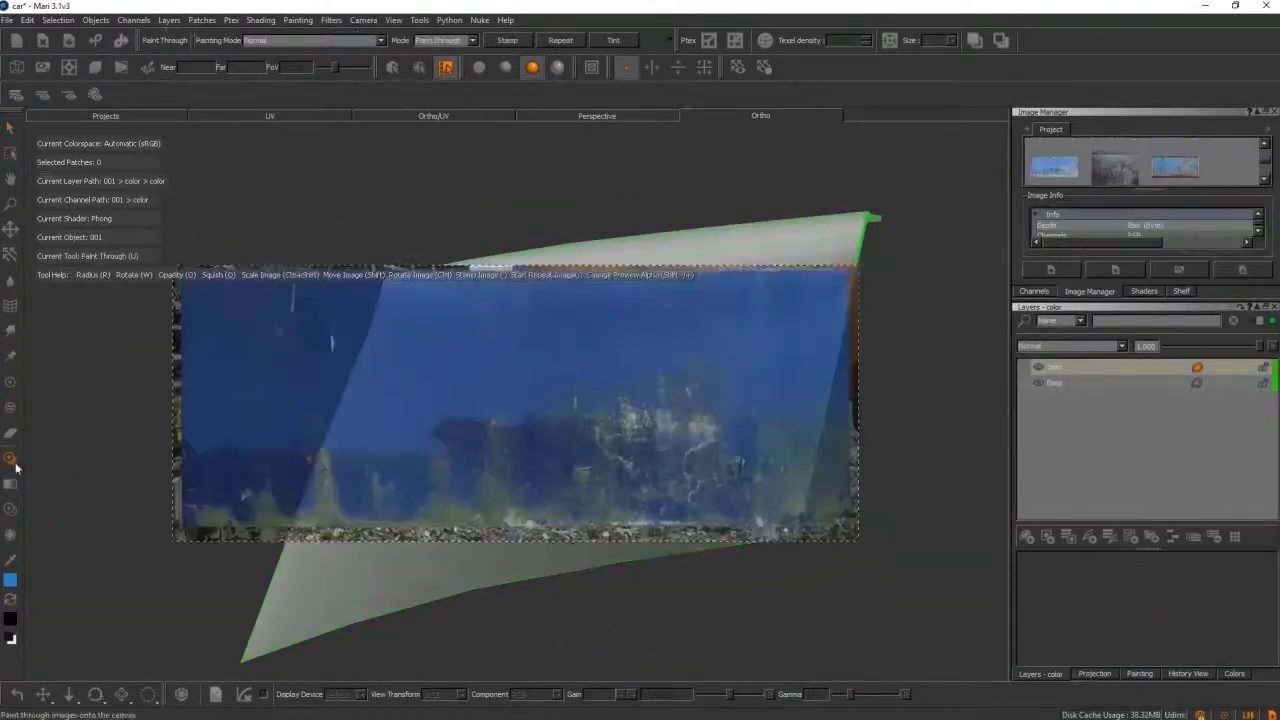
Position and enlarge the blue metal image over the front side panel, zooming in to check it.
{"action": "mouse_move", "coordinate": [423, 529]}
{"action": "left_mouse_down", "text": "ctrl"}
{"action": "mouse_move", "coordinate": [680, 528]}
{"action": "mouse_move", "coordinate": [675, 256]}
{"action": "mouse_move", "coordinate": [607, 353]}
{"action": "left_mouse_up", "text": "ctrl"}
{"action": "mouse_move", "coordinate": [645, 306]}
{"action": "left_mouse_down", "text": "alt"}
{"action": "mouse_move", "coordinate": [696, 229]}
{"action": "mouse_move", "coordinate": [714, 423]}
{"action": "left_mouse_up", "text": "alt"}
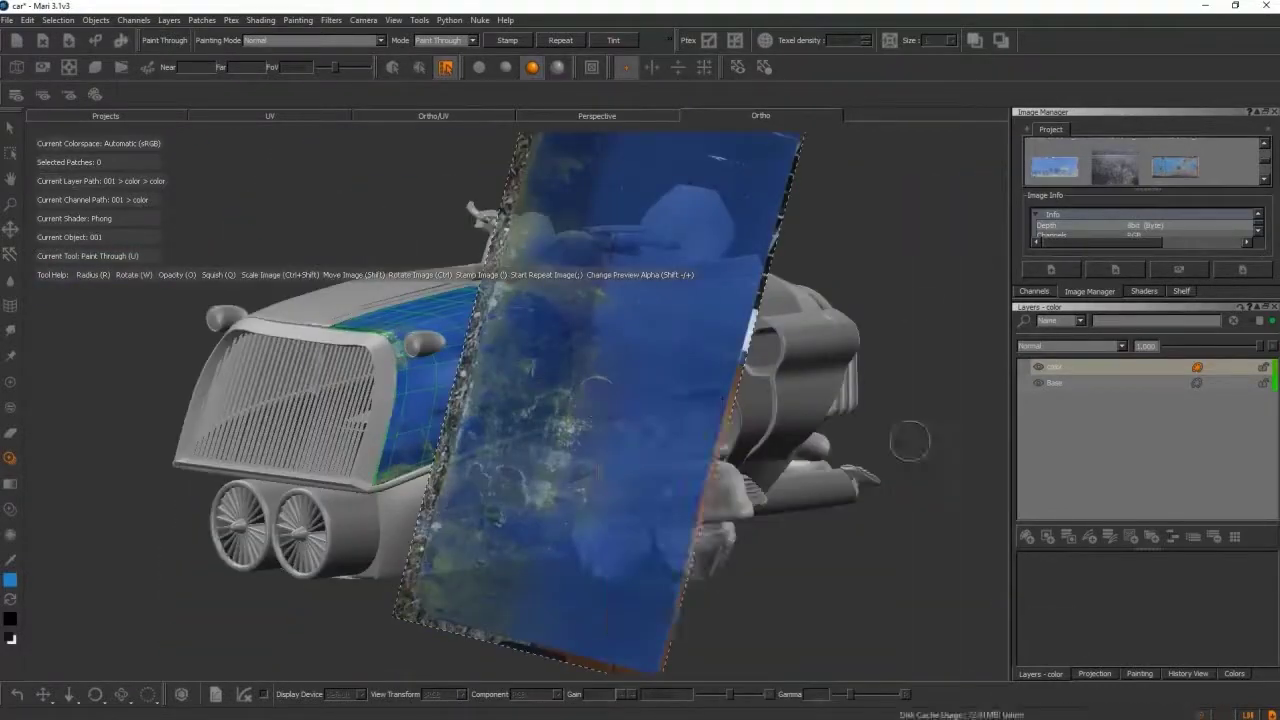
{"action": "left_click_drag", "start_coordinate": [909, 441], "coordinate": [760, 420], "text": "alt"}
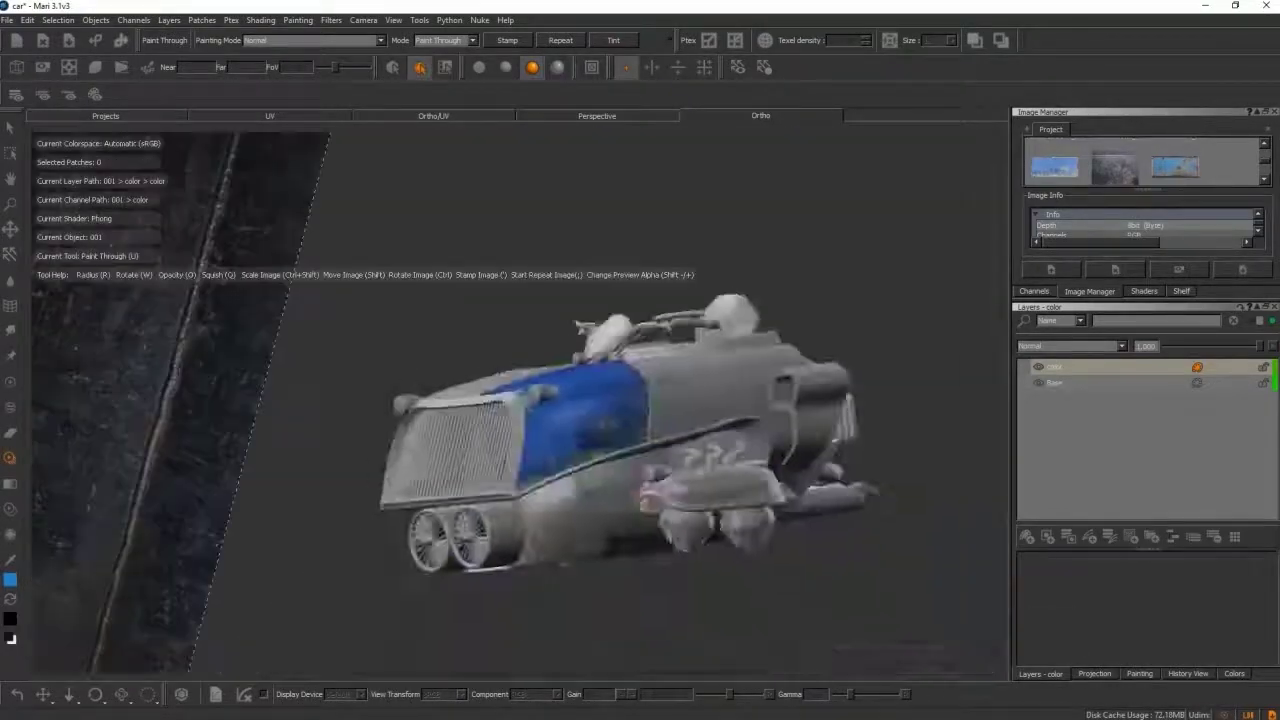
{"action": "left_click", "coordinate": [1034, 291]}
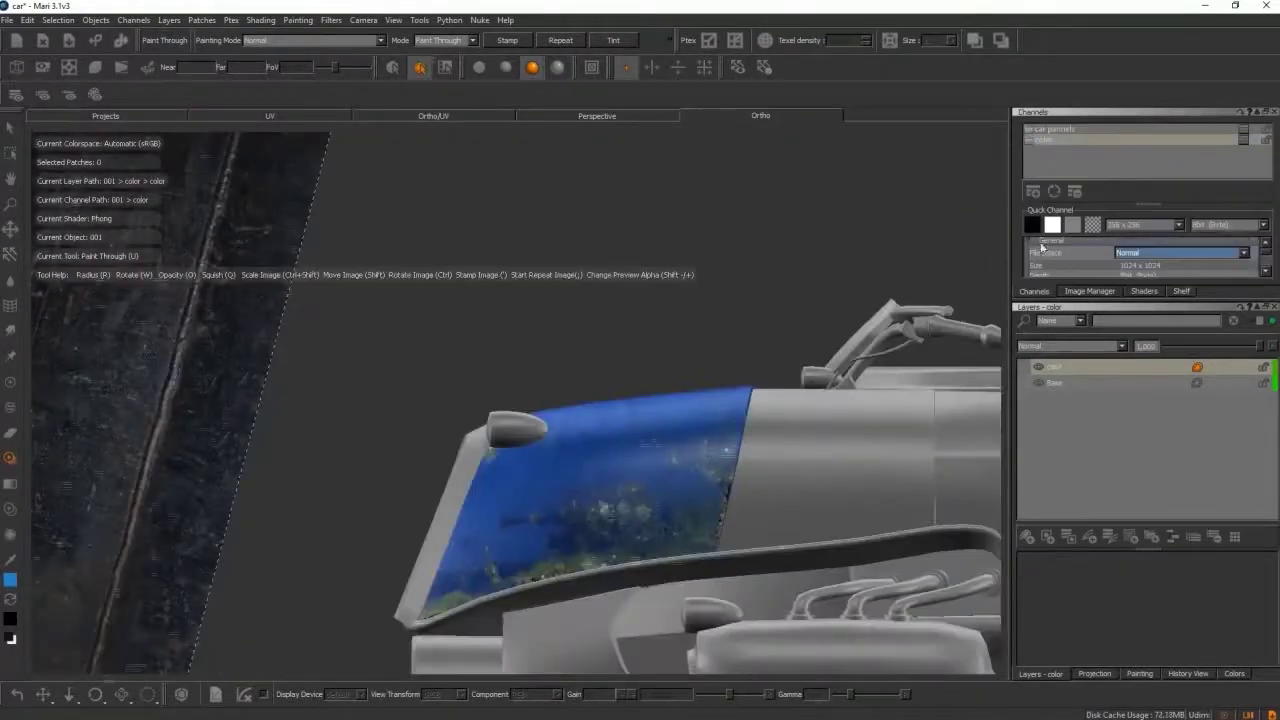
{"action": "left_click", "coordinate": [1100, 399]}
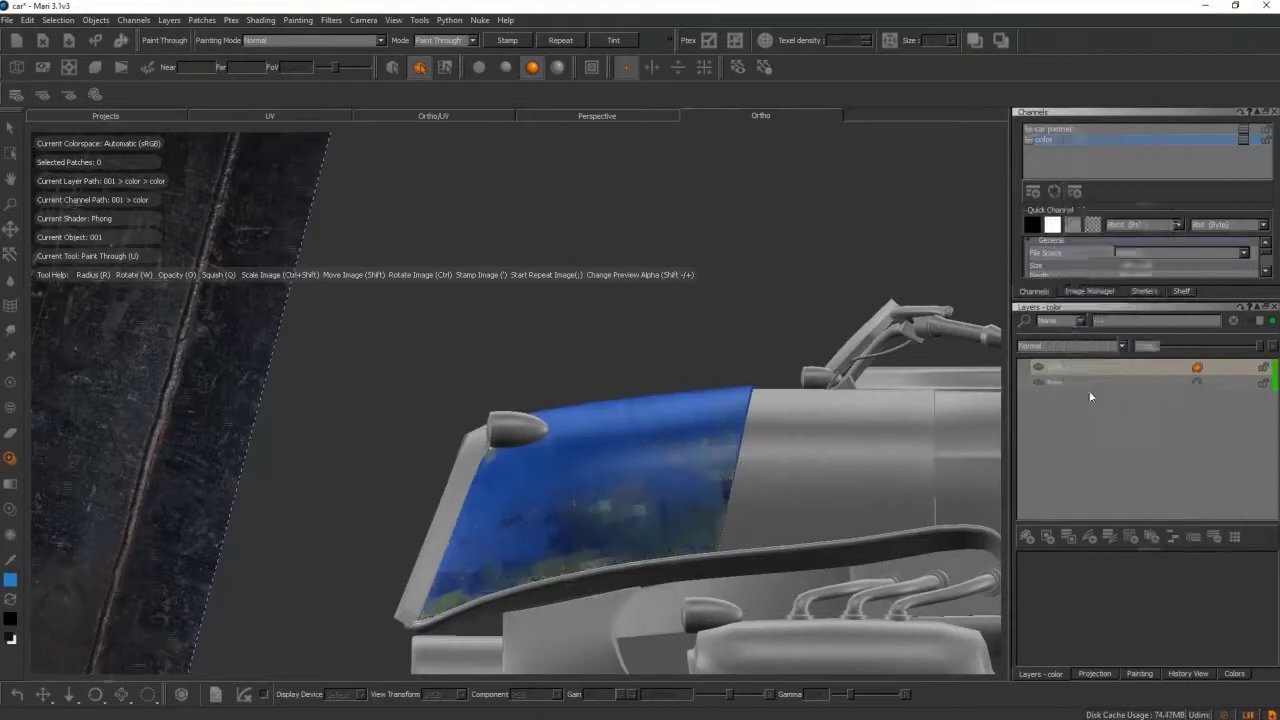
{"action": "mouse_move", "coordinate": [700, 420]}
{"action": "left_mouse_down", "text": "alt"}
{"action": "mouse_move", "coordinate": [433, 527]}
{"action": "mouse_move", "coordinate": [263, 430]}
{"action": "left_mouse_up", "text": "alt"}
{"action": "key", "text": "e"}
{"action": "key", "text": "u"}
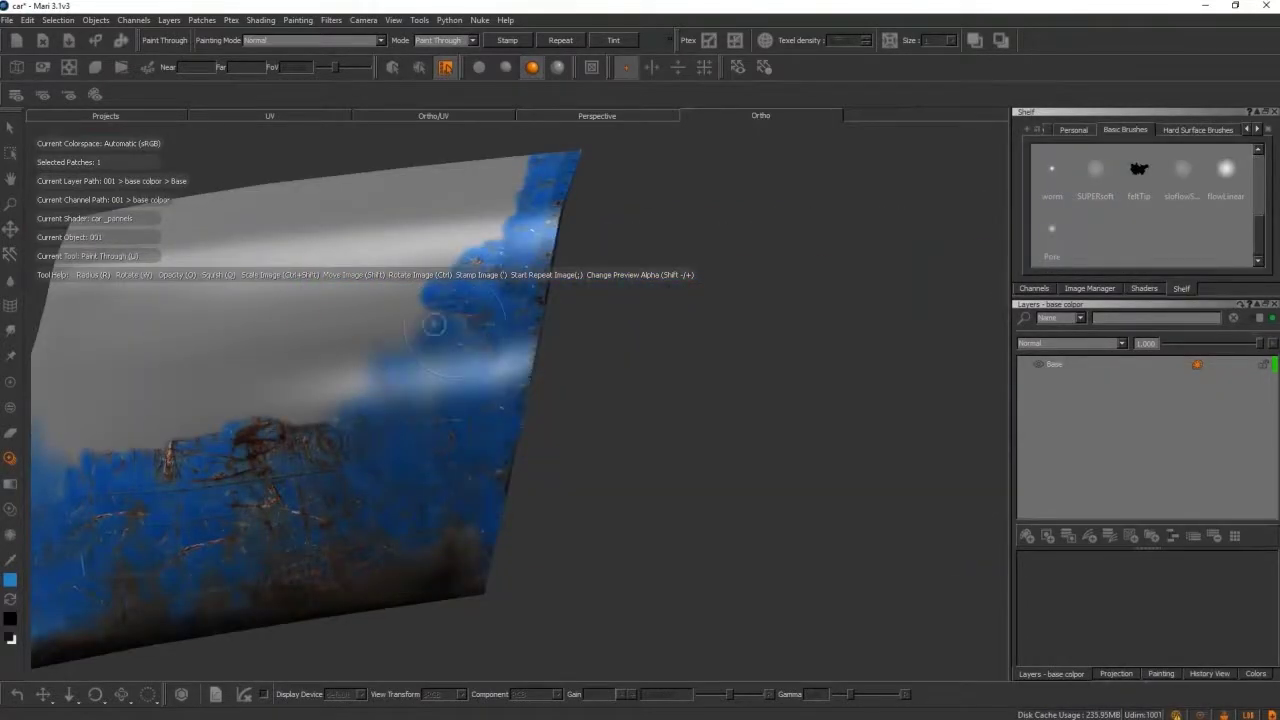
Make the base colour channel and its Base layer current, and pick a brush from the Shelf.
{"action": "left_click_drag", "start_coordinate": [457, 331], "coordinate": [724, 374], "text": "alt"}
{"action": "left_click", "coordinate": [1205, 130]}
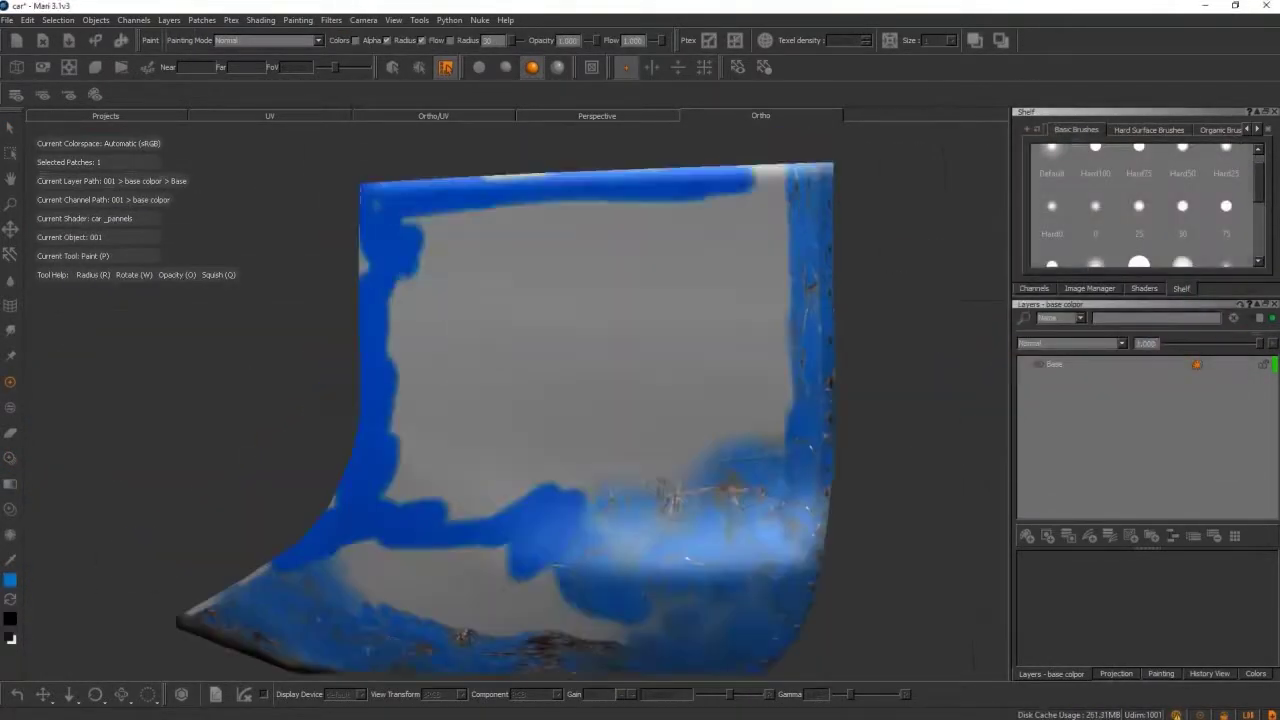
{"action": "scroll", "coordinate": [836, 437], "scroll_direction": "down", "scroll_amount": 5}
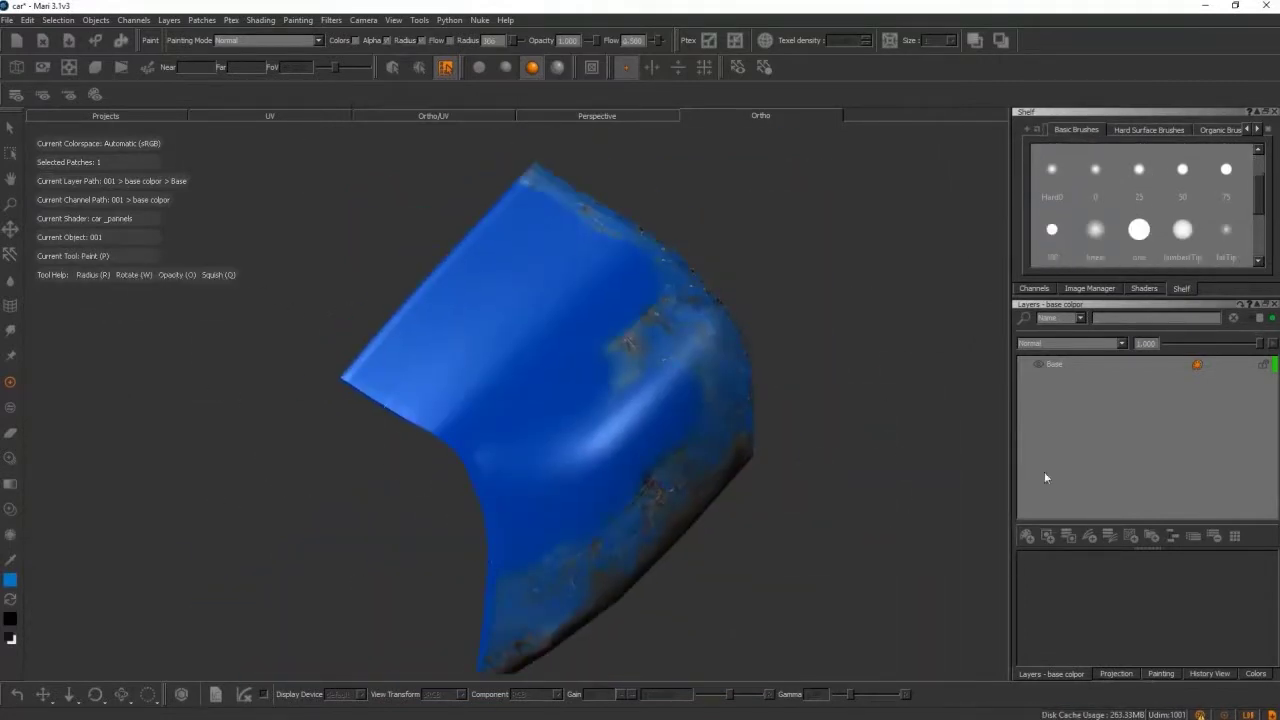
{"action": "left_click", "coordinate": [1037, 289]}
{"action": "left_click", "coordinate": [1063, 130]}
{"action": "left_click", "coordinate": [1055, 380]}
{"action": "left_click", "coordinate": [1181, 288]}
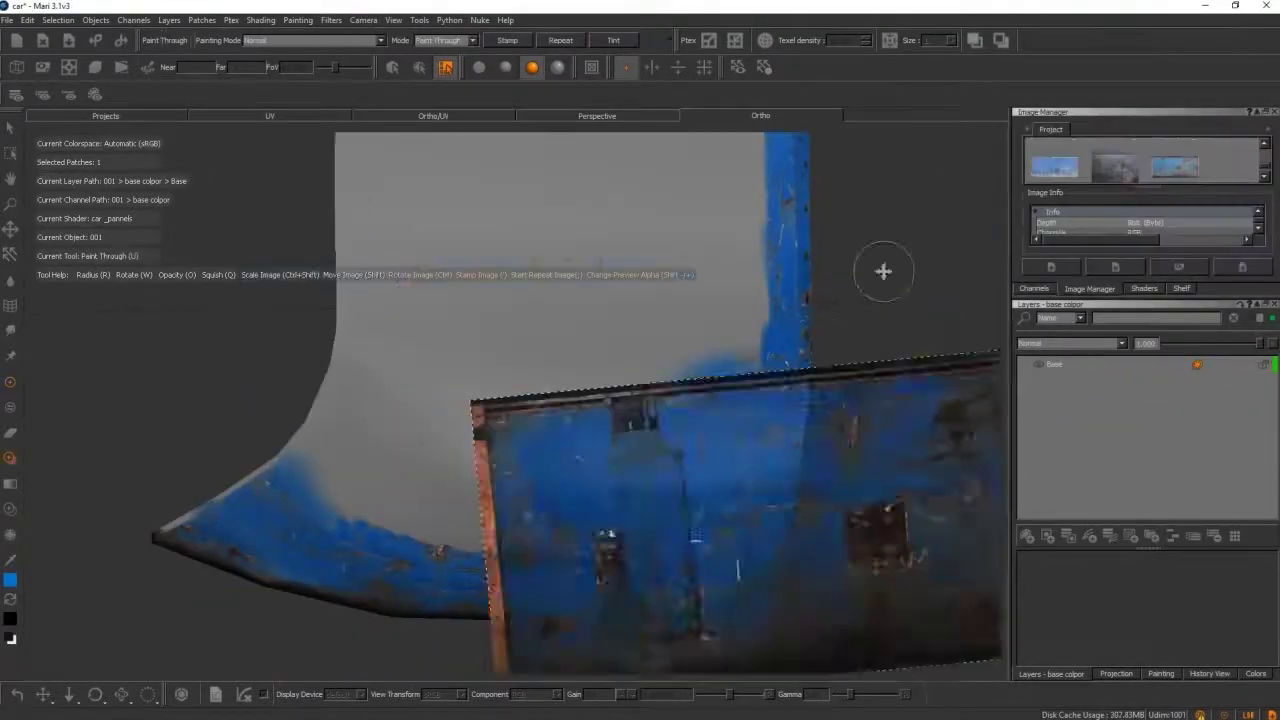
Move and enlarge the rust image, then paint it through across the whole panel.
{"action": "left_click_drag", "start_coordinate": [883, 271], "coordinate": [729, 317], "text": "shift"}
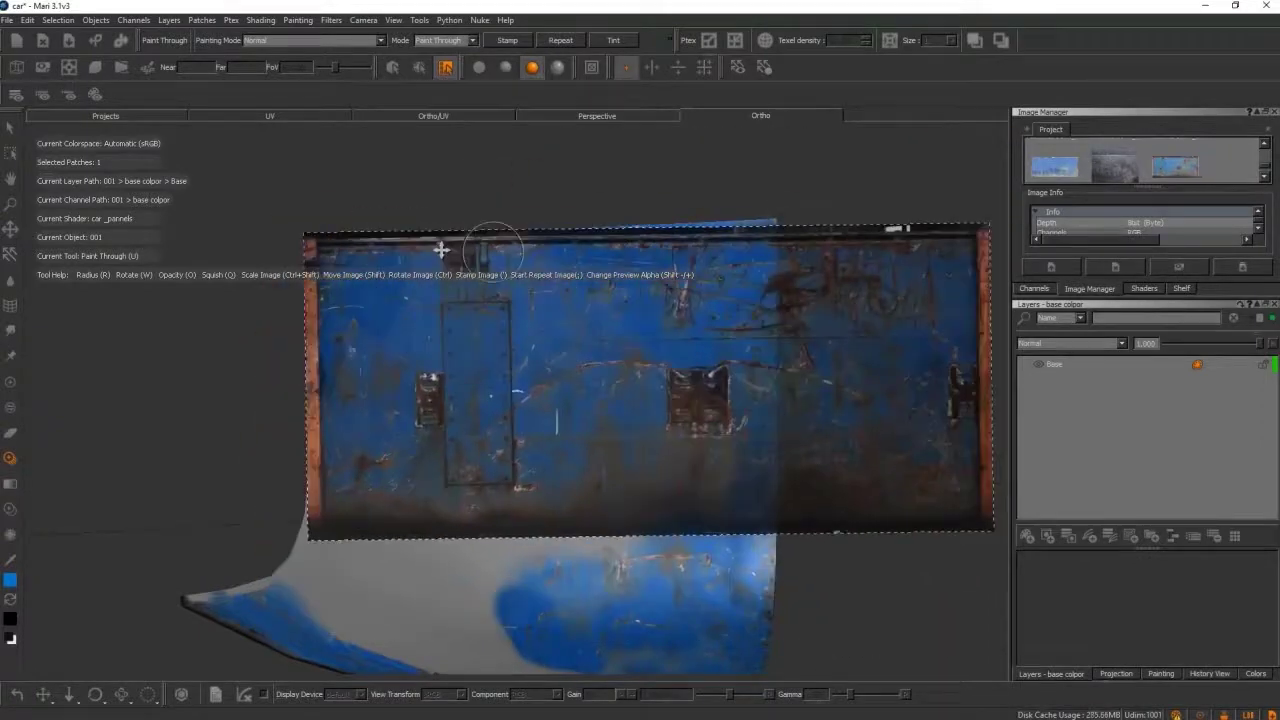
{"action": "left_click_drag", "start_coordinate": [440, 250], "coordinate": [385, 225]}
{"action": "left_click_drag", "start_coordinate": [700, 240], "coordinate": [557, 400], "text": "alt"}
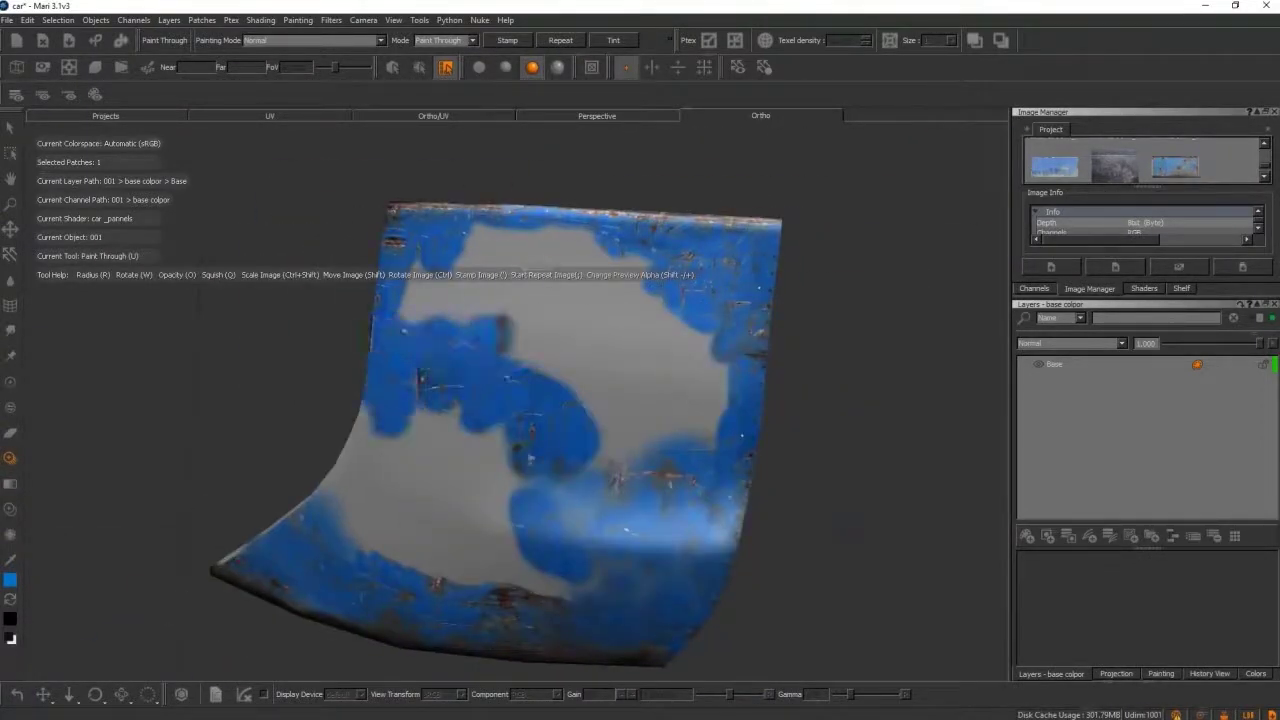
{"action": "mouse_move", "coordinate": [557, 400]}
{"action": "left_mouse_down", "text": "alt"}
{"action": "mouse_move", "coordinate": [480, 470]}
{"action": "mouse_move", "coordinate": [706, 529]}
{"action": "mouse_move", "coordinate": [491, 443]}
{"action": "mouse_move", "coordinate": [468, 452]}
{"action": "left_mouse_up", "text": "alt"}
{"action": "key", "text": "u"}
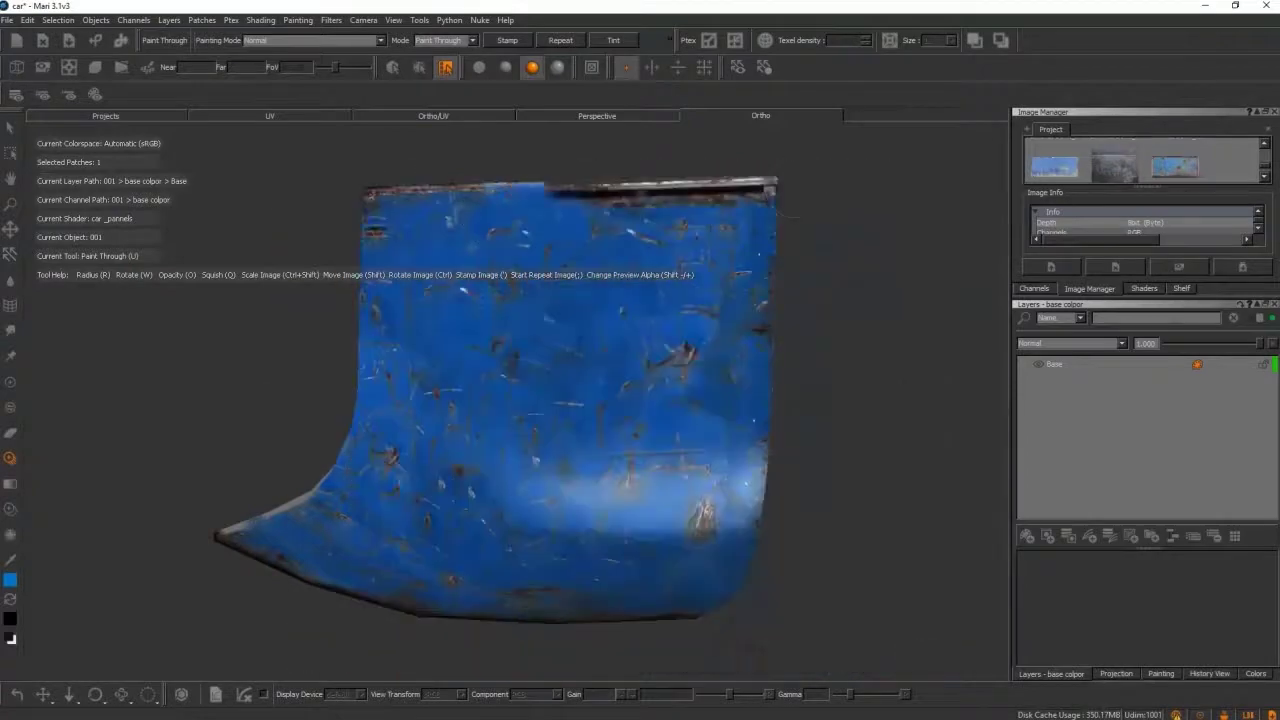
{"action": "left_click_drag", "start_coordinate": [608, 300], "coordinate": [777, 471], "text": "alt"}
{"action": "mouse_move", "coordinate": [731, 350]}
{"action": "left_mouse_down", "text": "alt"}
{"action": "mouse_move", "coordinate": [523, 331]}
{"action": "mouse_move", "coordinate": [363, 389]}
{"action": "left_mouse_up", "text": "alt"}
{"action": "mouse_move", "coordinate": [340, 274]}
{"action": "left_mouse_down", "text": "alt"}
{"action": "mouse_move", "coordinate": [811, 428]}
{"action": "mouse_move", "coordinate": [600, 380]}
{"action": "left_mouse_up", "text": "alt"}
{"action": "key", "text": "s"}
{"action": "left_click", "coordinate": [7, 19]}
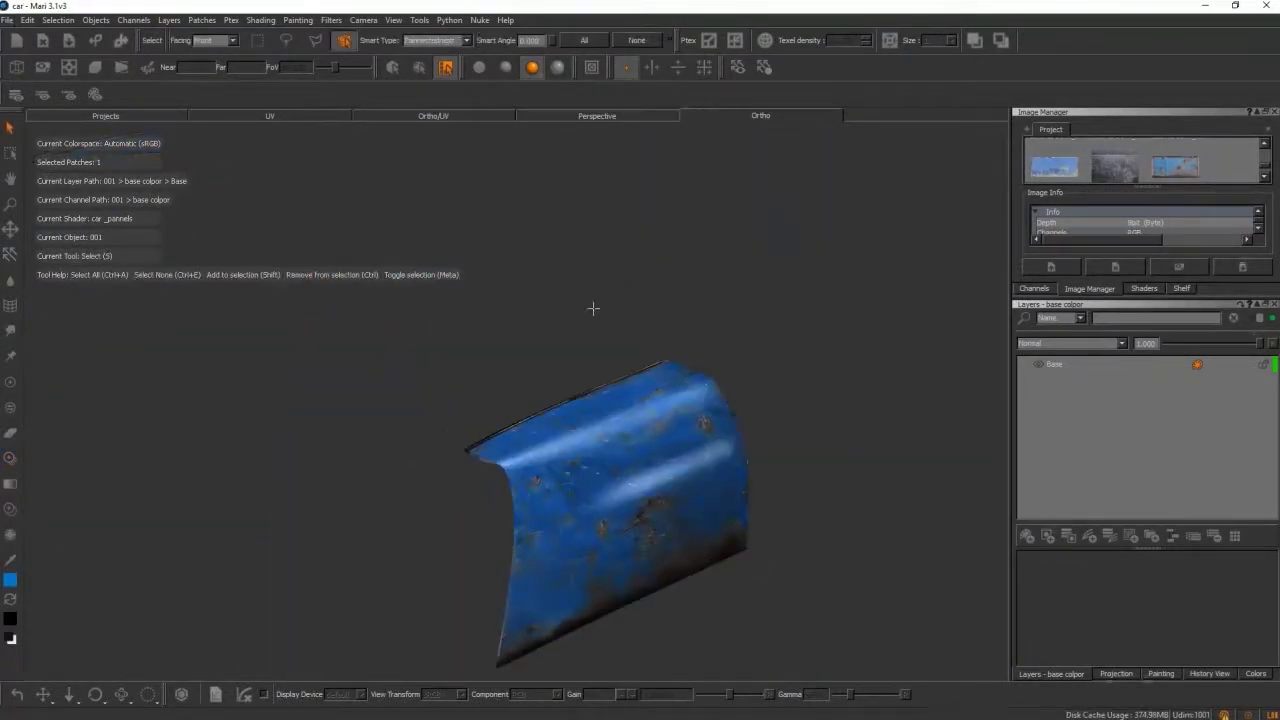
Unhide all patches and frame the whole car with its blue side panel.
{"action": "left_click_drag", "start_coordinate": [686, 299], "coordinate": [645, 378], "text": "alt"}
{"action": "right_click", "coordinate": [520, 383]}
{"action": "left_click", "coordinate": [771, 449]}
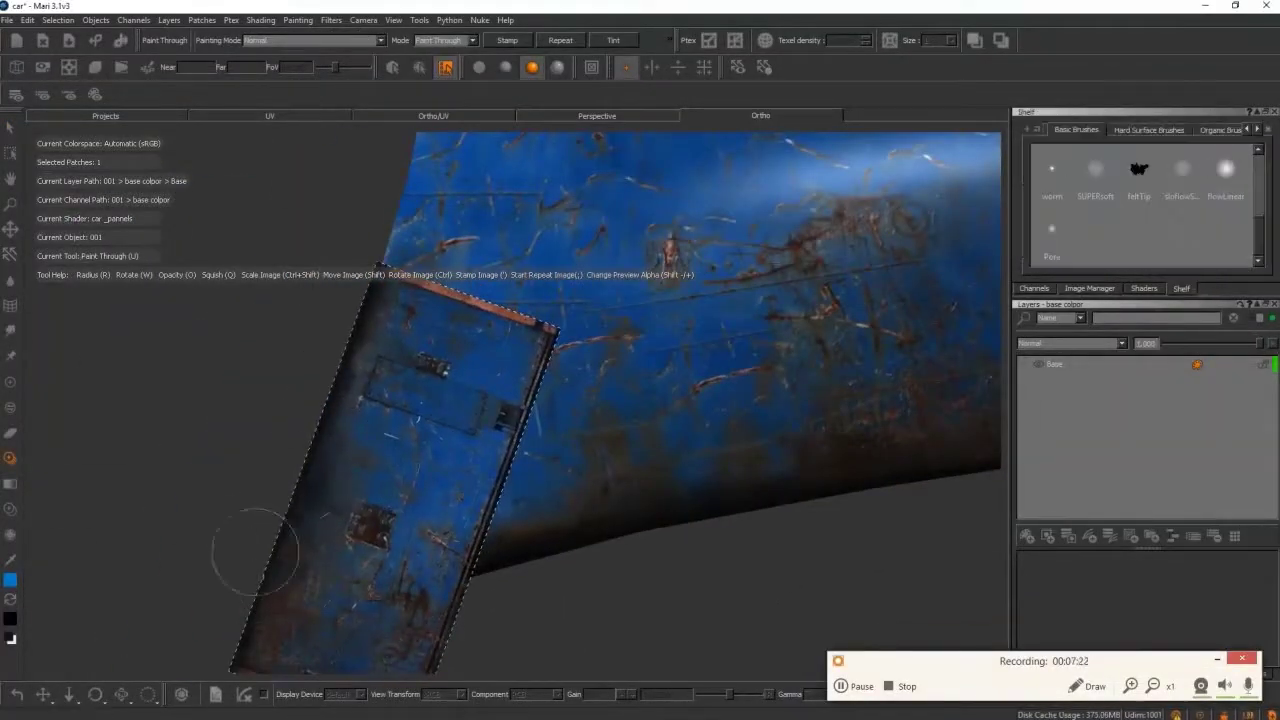
{"action": "mouse_move", "coordinate": [340, 323]}
{"action": "left_mouse_down", "text": "alt"}
{"action": "mouse_move", "coordinate": [457, 371]}
{"action": "mouse_move", "coordinate": [457, 409]}
{"action": "mouse_move", "coordinate": [523, 449]}
{"action": "mouse_move", "coordinate": [544, 371]}
{"action": "mouse_move", "coordinate": [806, 357]}
{"action": "left_mouse_up", "text": "alt"}
{"action": "mouse_move", "coordinate": [467, 410]}
{"action": "left_mouse_down", "text": "alt"}
{"action": "mouse_move", "coordinate": [543, 389]}
{"action": "mouse_move", "coordinate": [563, 409]}
{"action": "mouse_move", "coordinate": [395, 400]}
{"action": "left_mouse_up", "text": "alt"}
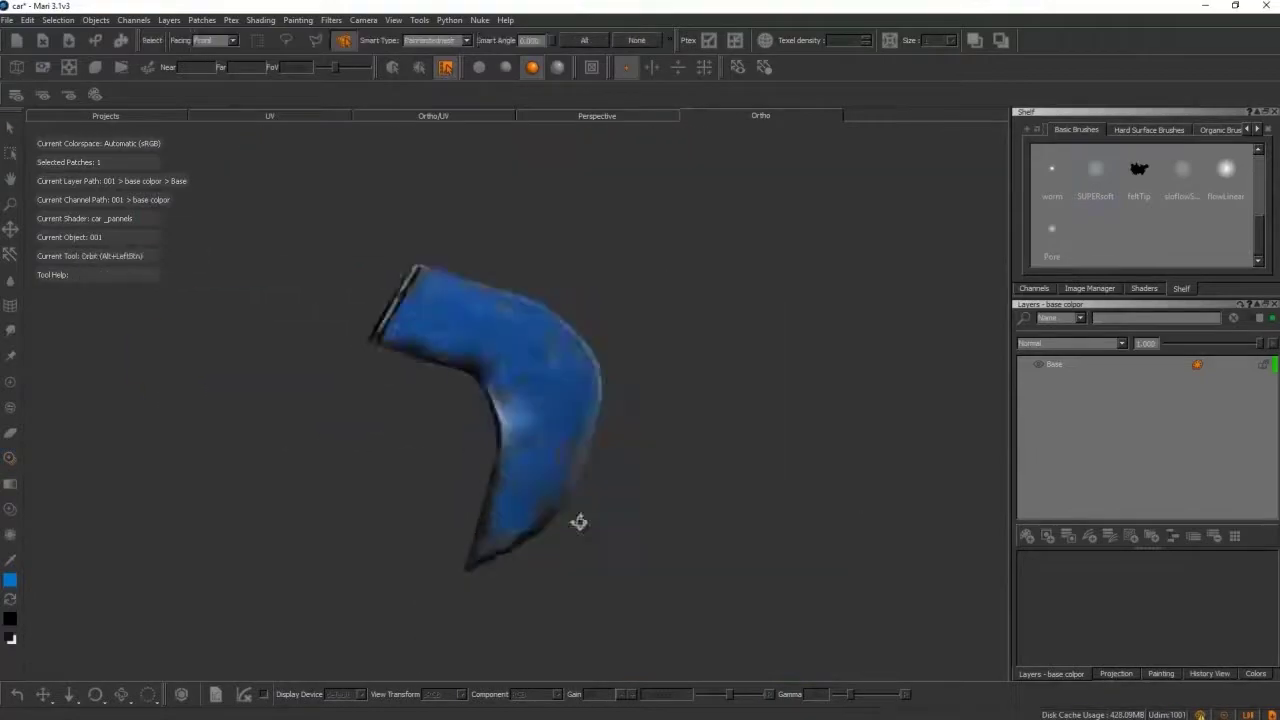
{"action": "mouse_move", "coordinate": [577, 432]}
{"action": "left_mouse_down", "text": "alt"}
{"action": "mouse_move", "coordinate": [645, 480]}
{"action": "mouse_move", "coordinate": [465, 627]}
{"action": "left_mouse_up", "text": "alt"}
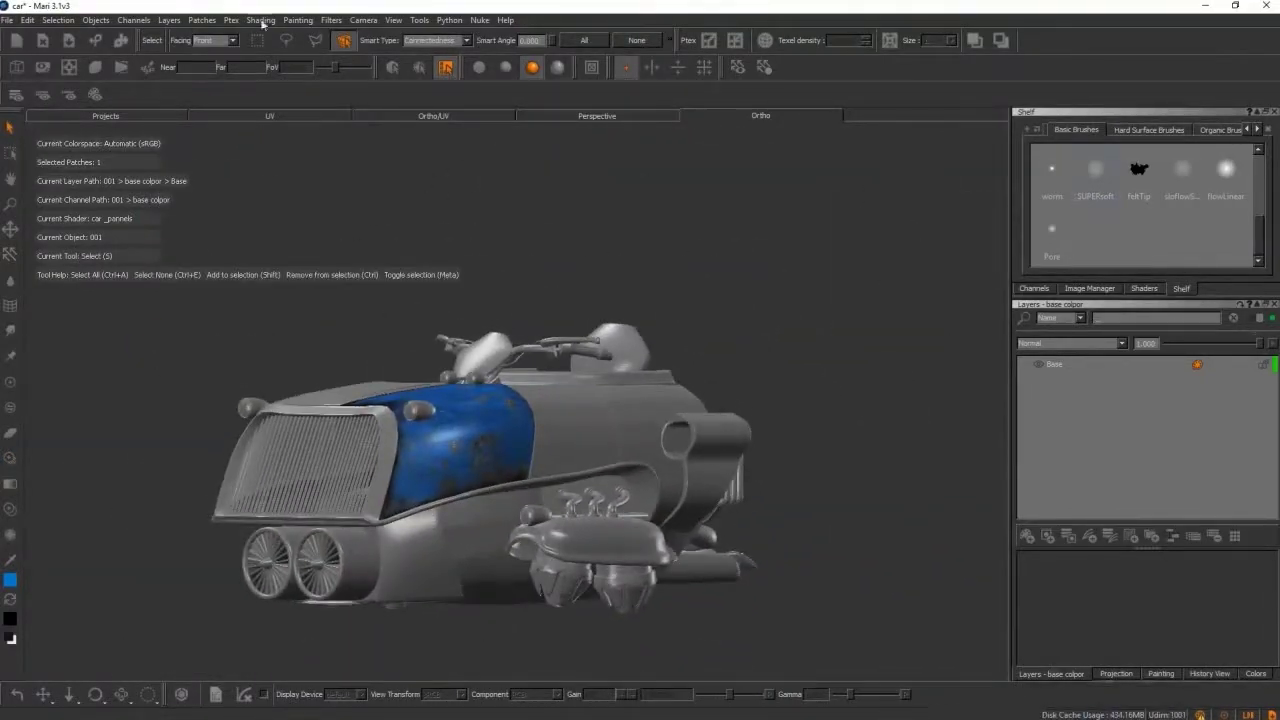
{"action": "left_click_drag", "start_coordinate": [434, 192], "coordinate": [539, 300], "text": "alt"}
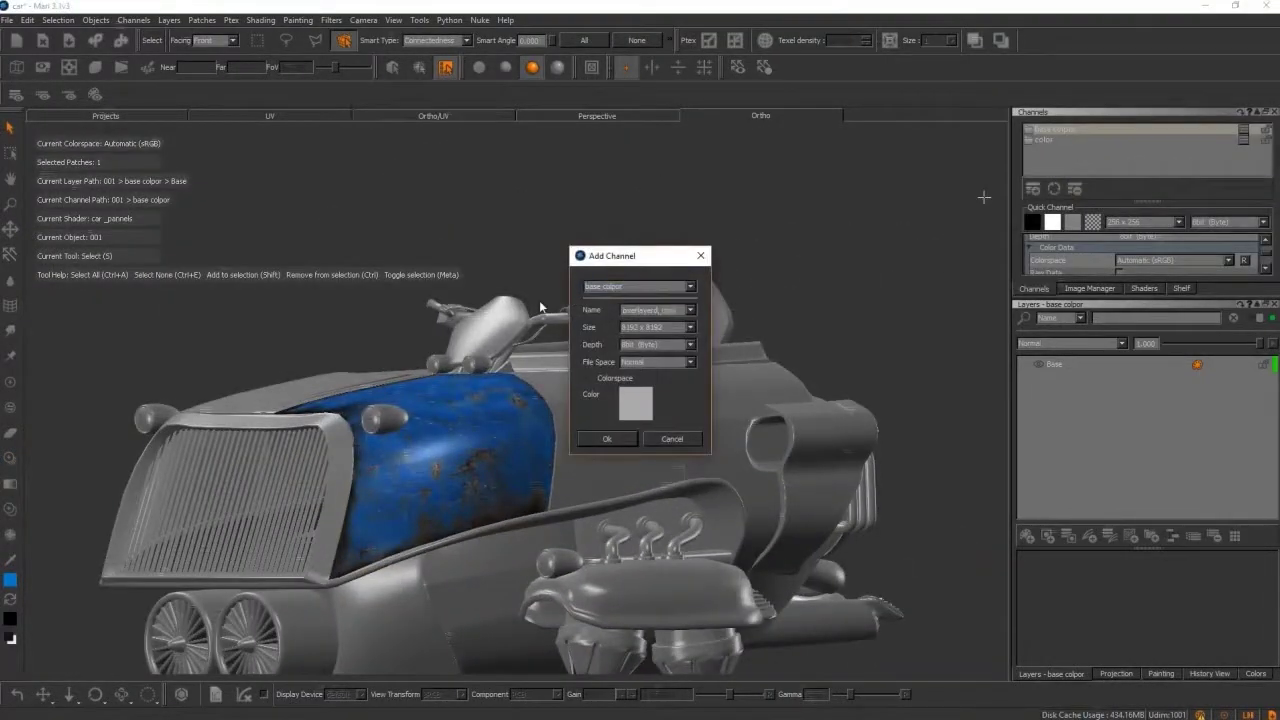
Confirm the new overlay colour channel and bring up the Layers menu to paste a layer.
{"action": "key", "text": "Return"}
{"action": "left_click", "coordinate": [1044, 140]}
{"action": "right_click", "coordinate": [1071, 366]}
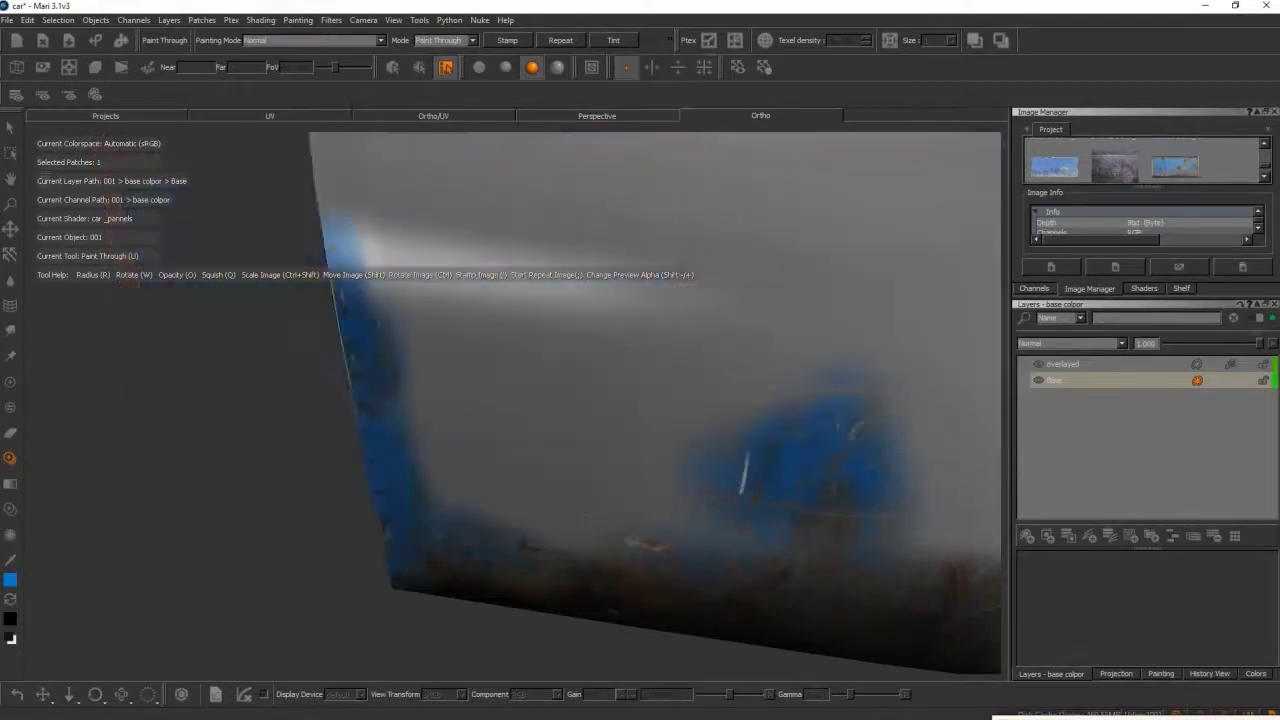
Paint the blue rust image across the curved body panel, then switch to Select and view the whole car.
{"action": "mouse_move", "coordinate": [509, 229]}
{"action": "left_mouse_down", "text": "alt"}
{"action": "mouse_move", "coordinate": [378, 487]}
{"action": "mouse_move", "coordinate": [491, 214]}
{"action": "left_mouse_up", "text": "alt"}
{"action": "key", "text": "u"}
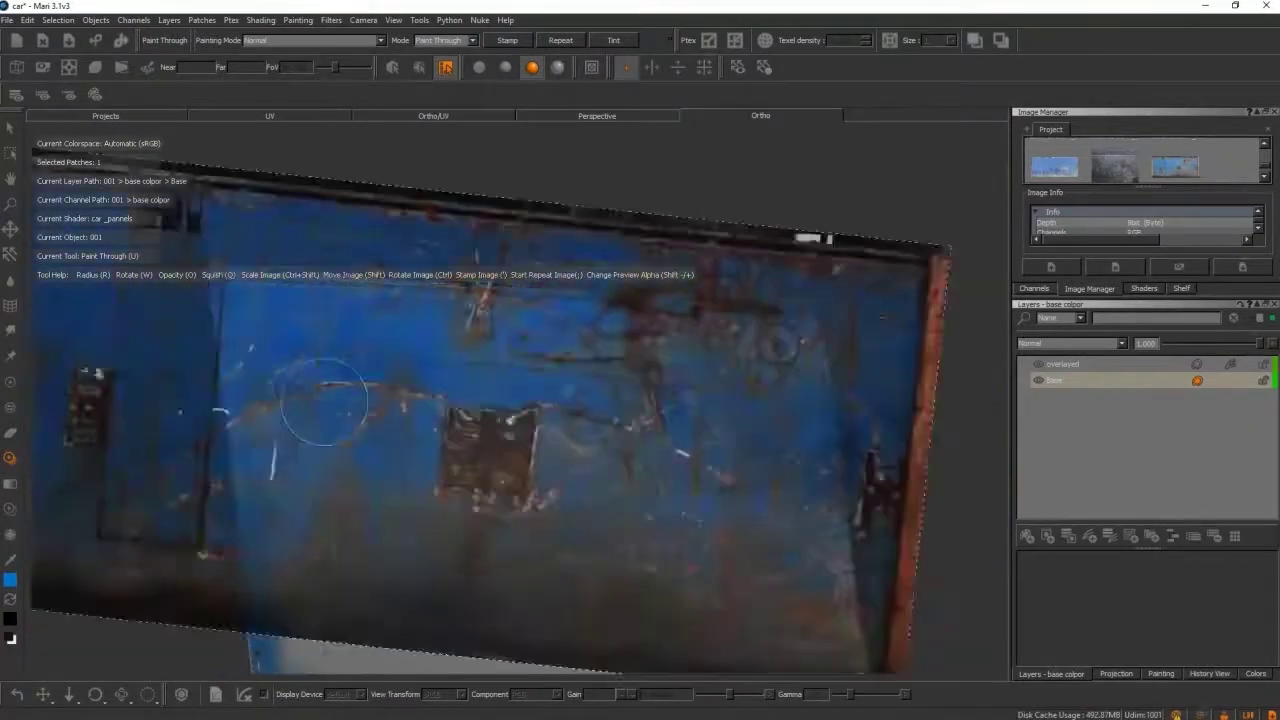
{"action": "right_click_drag", "start_coordinate": [571, 330], "coordinate": [573, 445], "text": "alt"}
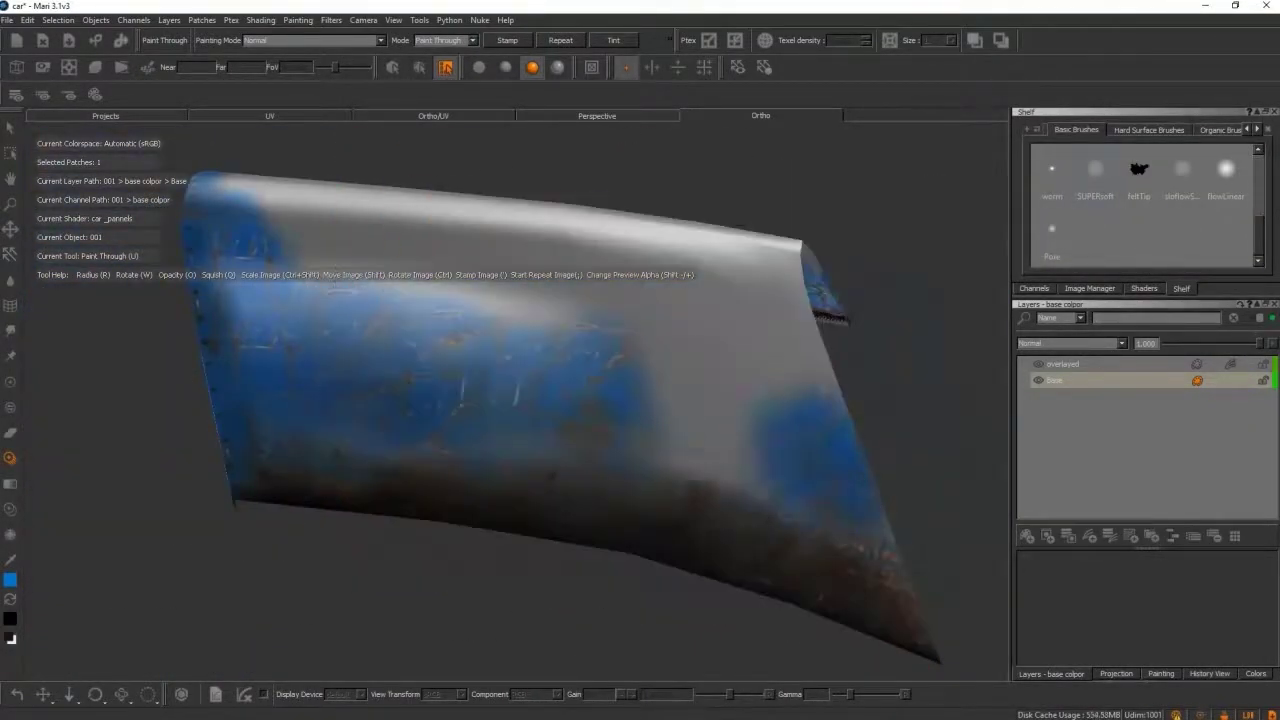
{"action": "left_click_drag", "start_coordinate": [737, 300], "coordinate": [737, 343], "text": "alt"}
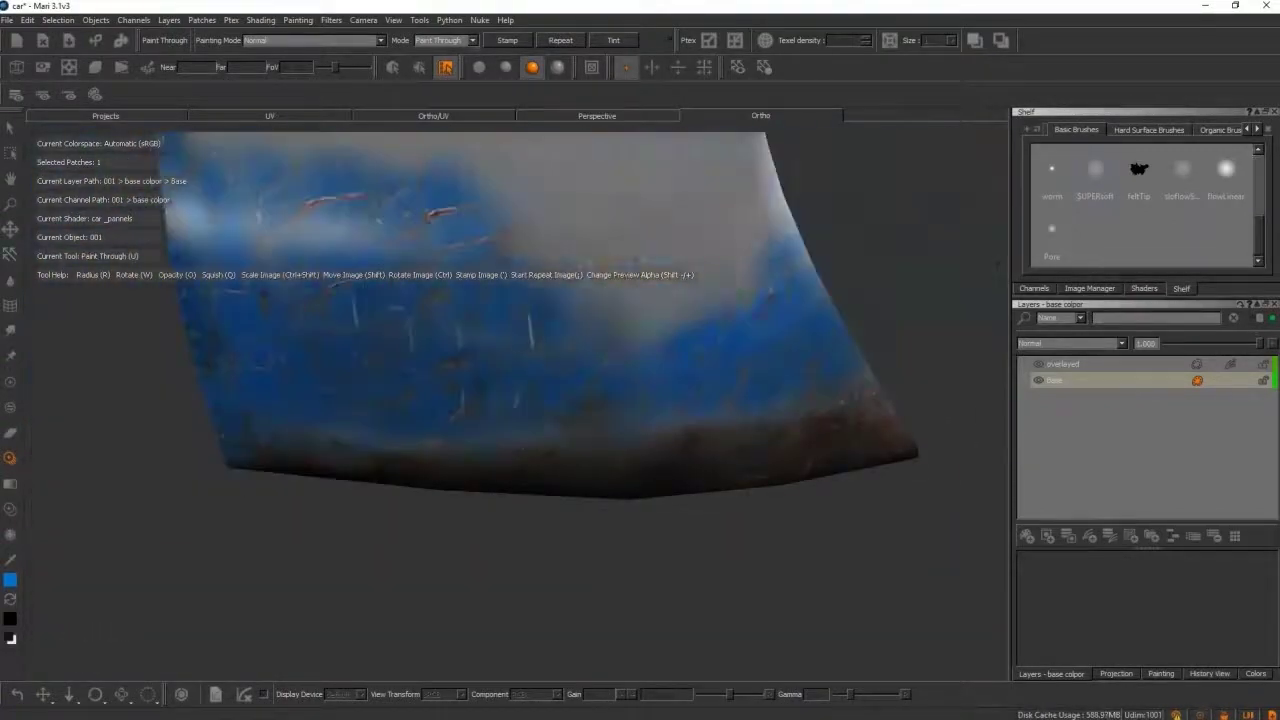
{"action": "mouse_move", "coordinate": [388, 355]}
{"action": "left_mouse_down", "text": "alt"}
{"action": "mouse_move", "coordinate": [477, 530]}
{"action": "mouse_move", "coordinate": [702, 312]}
{"action": "left_mouse_up", "text": "alt"}
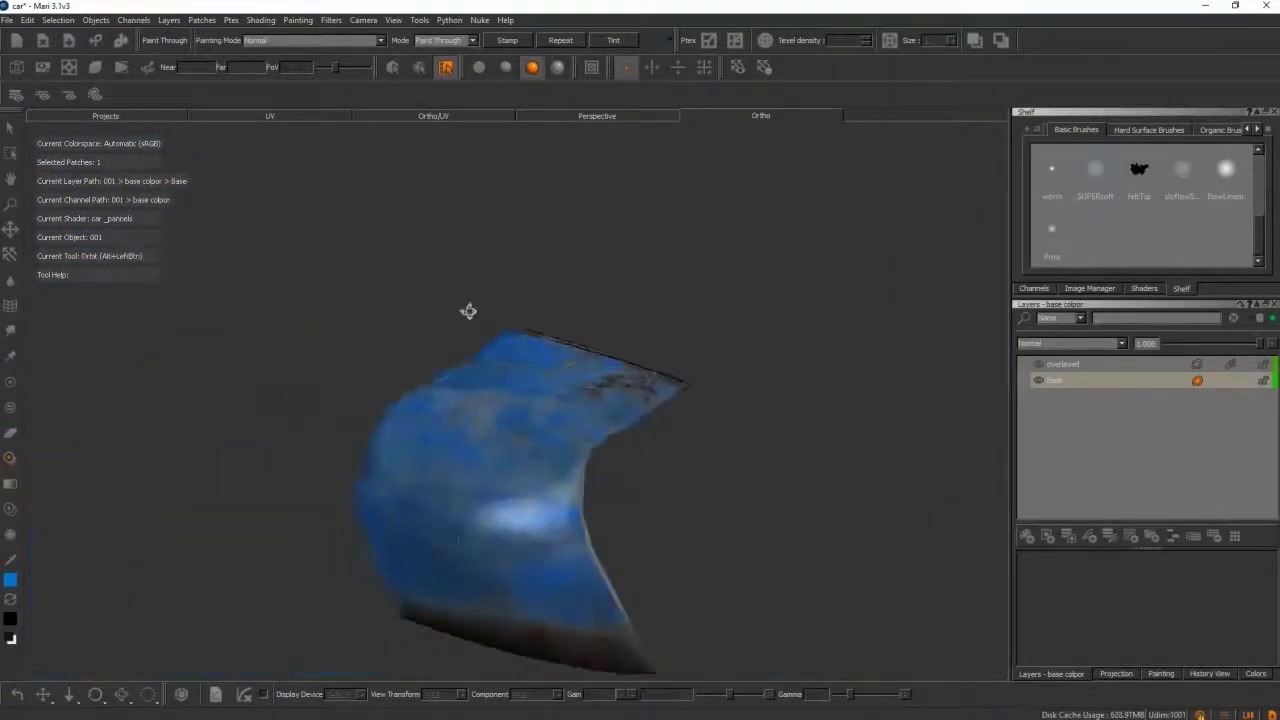
{"action": "left_click_drag", "start_coordinate": [193, 516], "coordinate": [716, 280], "text": "alt"}
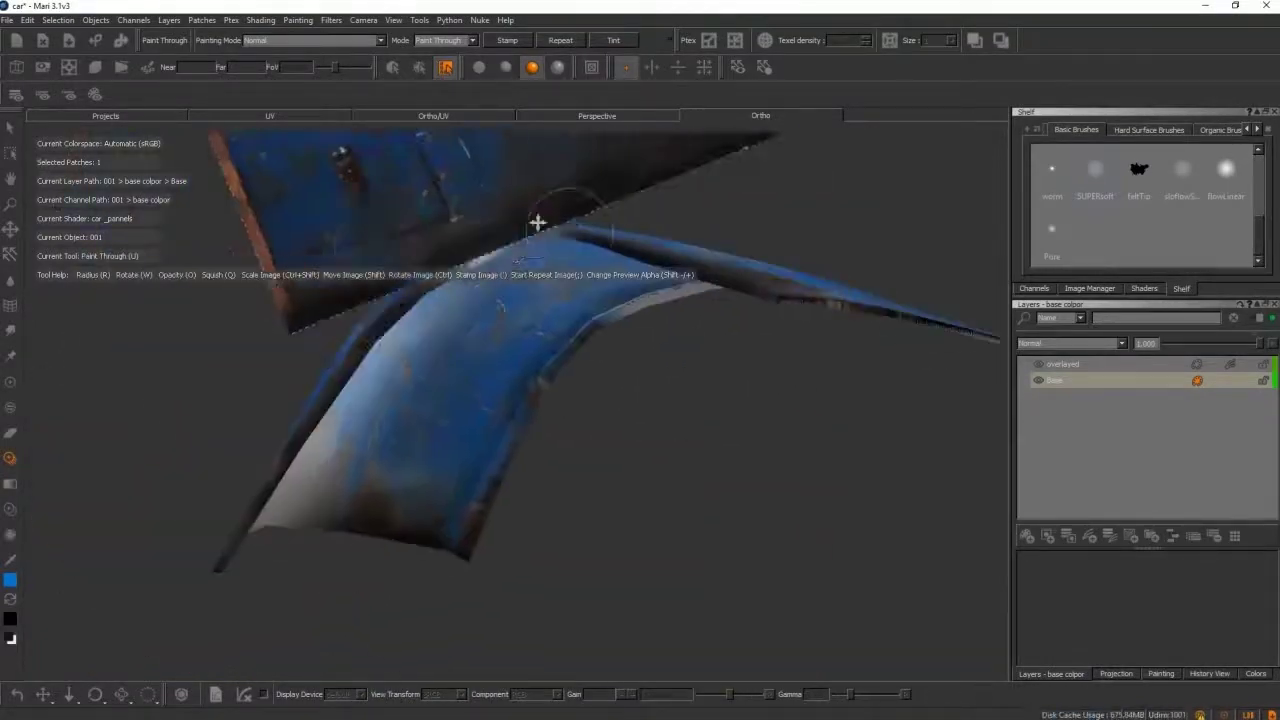
{"action": "left_click_drag", "start_coordinate": [538, 340], "coordinate": [555, 582], "text": "alt"}
{"action": "left_click_drag", "start_coordinate": [889, 587], "coordinate": [291, 380], "text": "alt"}
{"action": "key", "text": "s"}
{"action": "scroll", "coordinate": [711, 403], "scroll_direction": "down", "scroll_amount": 5}
{"action": "left_click_drag", "start_coordinate": [711, 403], "coordinate": [504, 405], "text": "alt"}
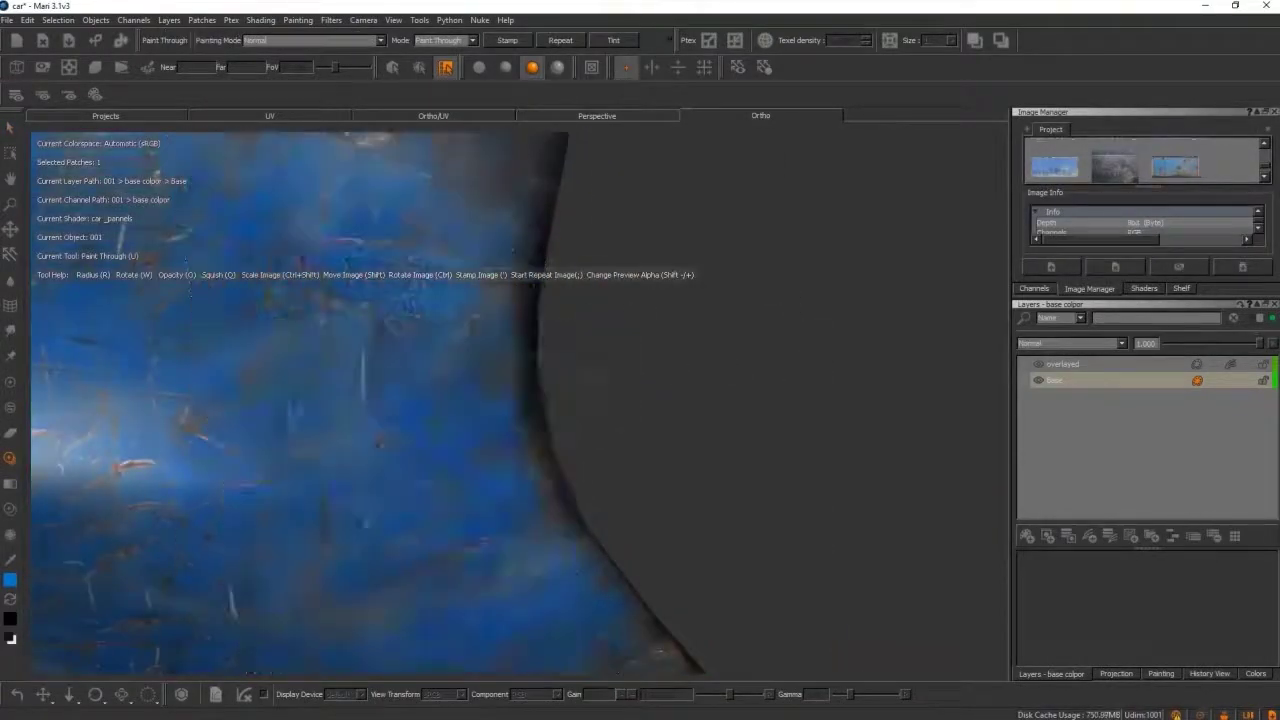
Shrink and move the projected rust image onto the neighbouring lower panel.
{"action": "left_click_drag", "start_coordinate": [560, 400], "coordinate": [491, 391], "text": "alt"}
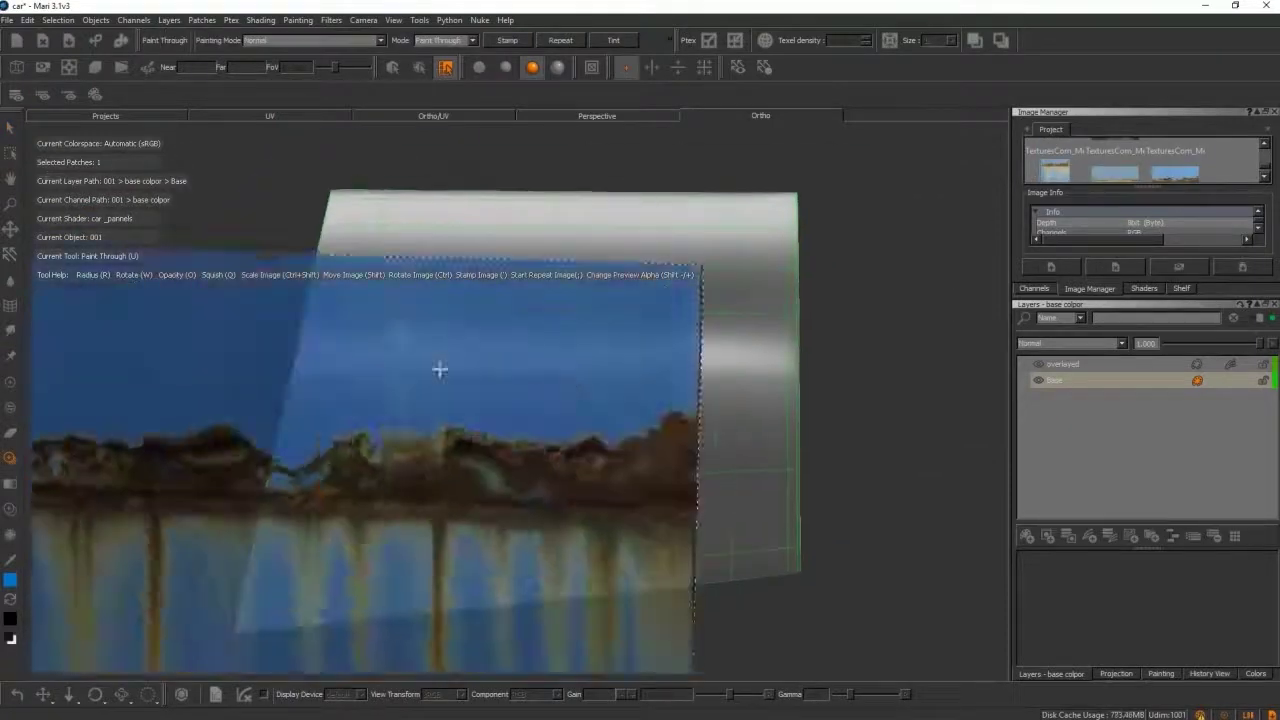
{"action": "left_click_drag", "start_coordinate": [440, 370], "coordinate": [637, 512], "text": "shift"}
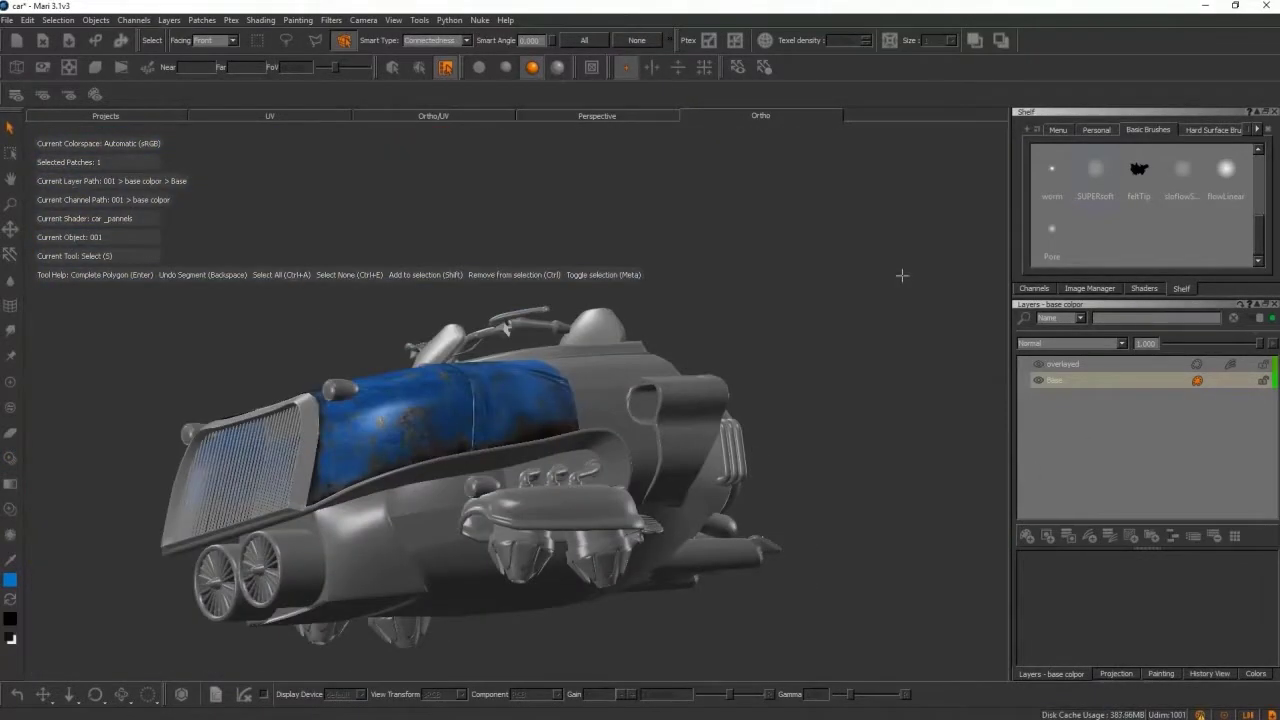
Enlarge and move the projected blue metal image onto the next curved panel.
{"action": "left_click_drag", "start_coordinate": [902, 275], "coordinate": [735, 416], "text": "alt"}
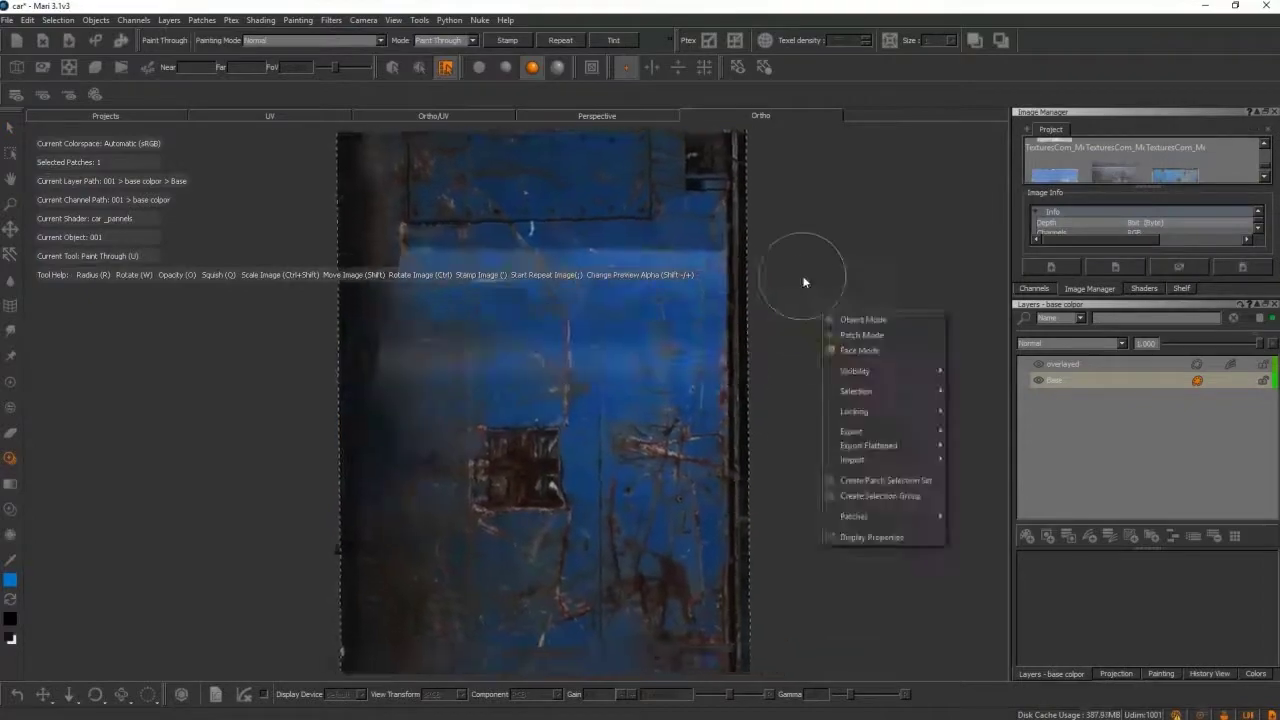
{"action": "left_click_drag", "start_coordinate": [820, 420], "coordinate": [788, 434], "text": "alt"}
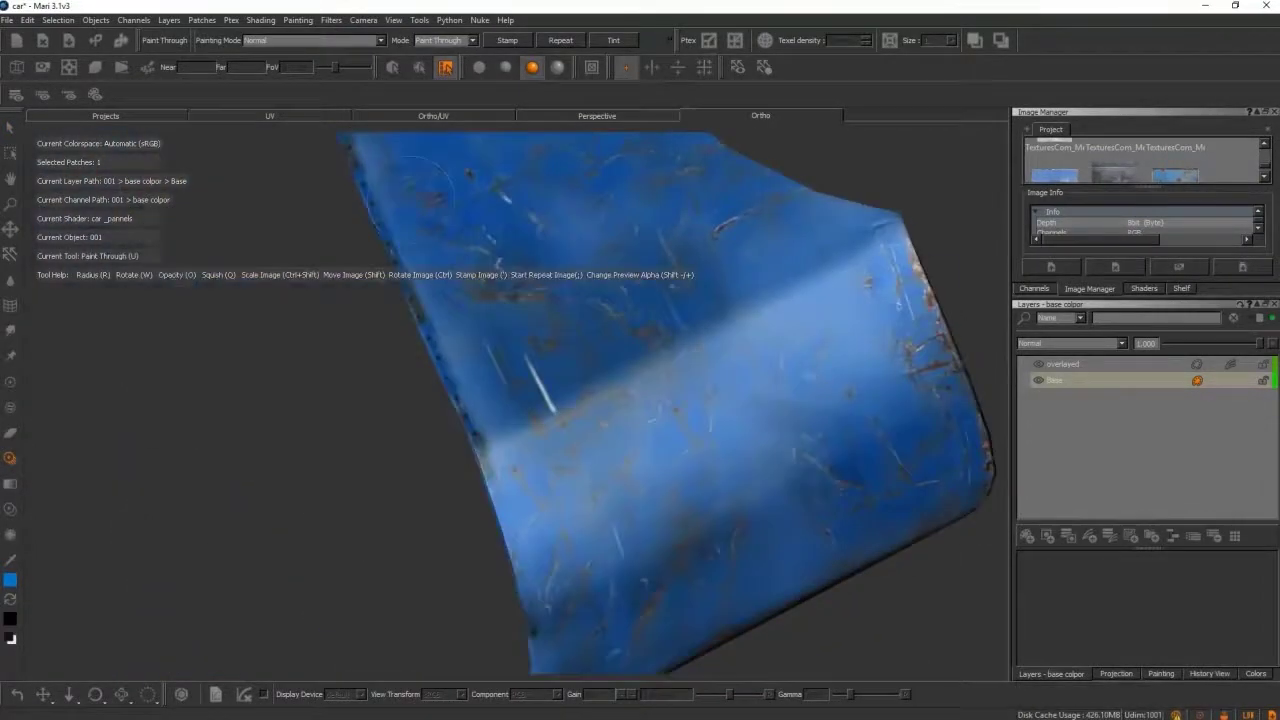
{"action": "left_click_drag", "start_coordinate": [430, 178], "coordinate": [740, 197], "text": "alt"}
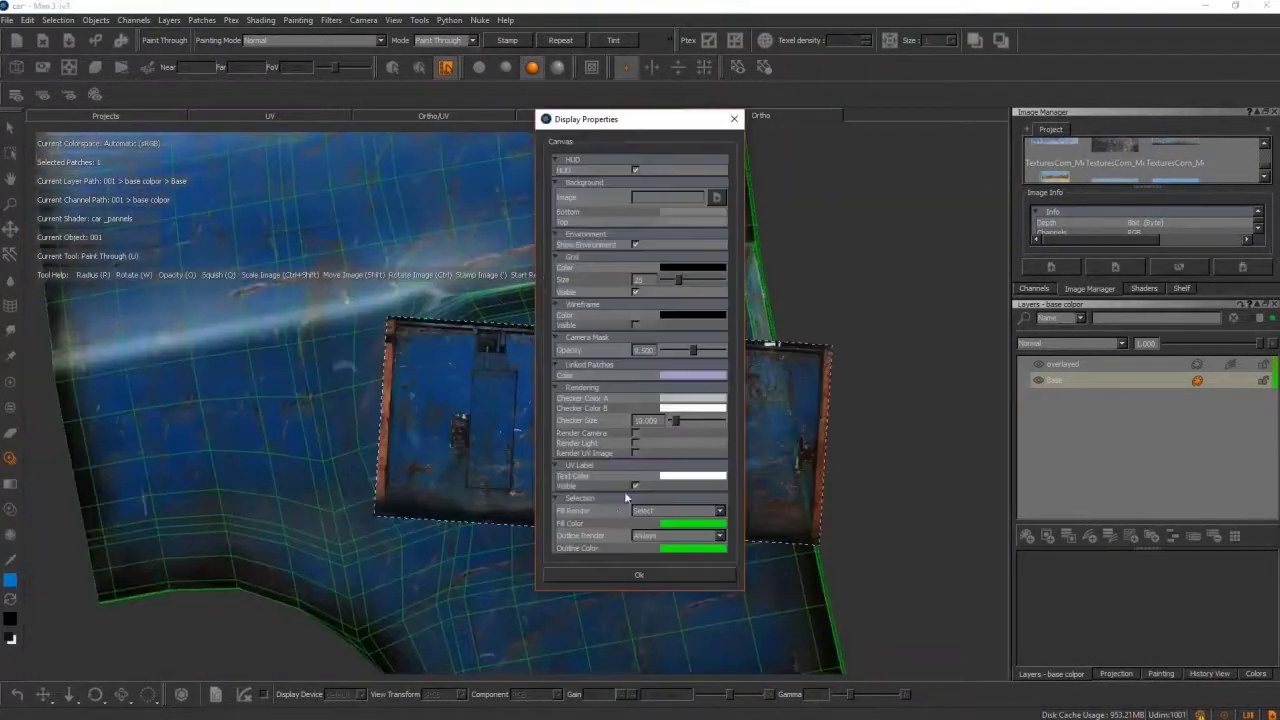
{"action": "left_click_drag", "start_coordinate": [428, 421], "coordinate": [538, 340], "text": "shift"}
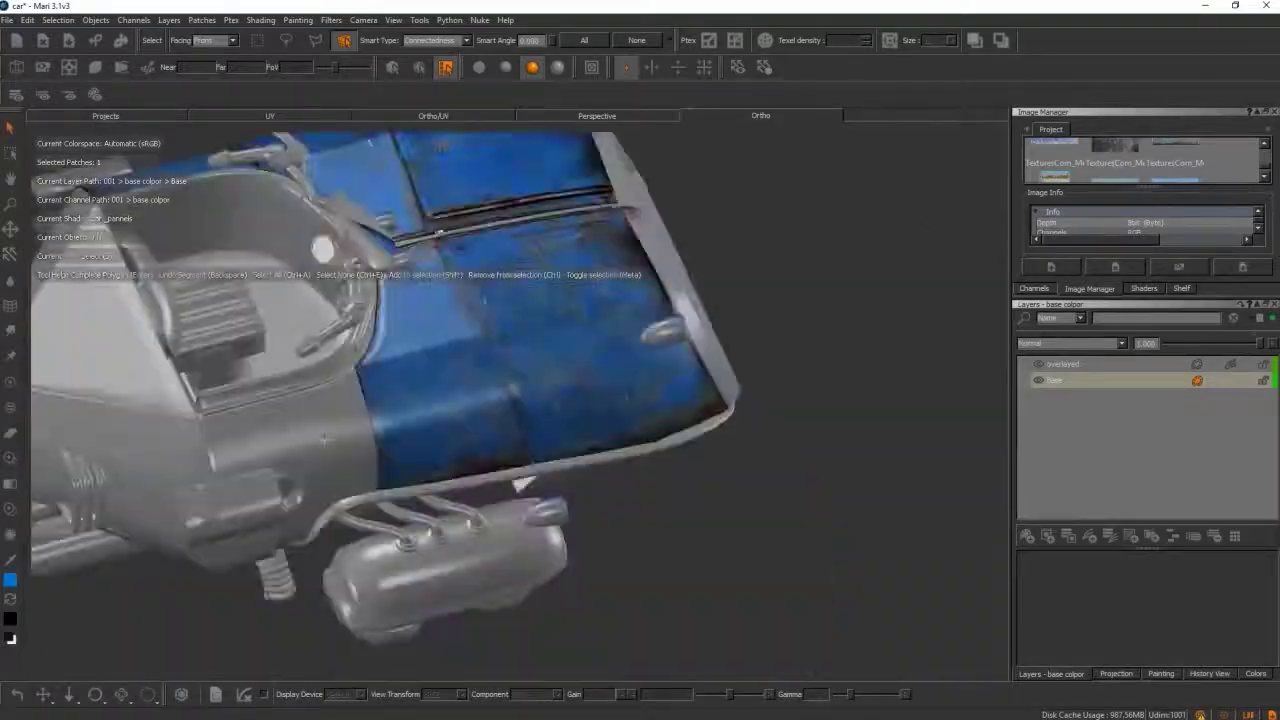
Save the project, then position and paint the metal image onto the grey wheel-arch panel.
{"action": "left_click", "coordinate": [6, 20]}
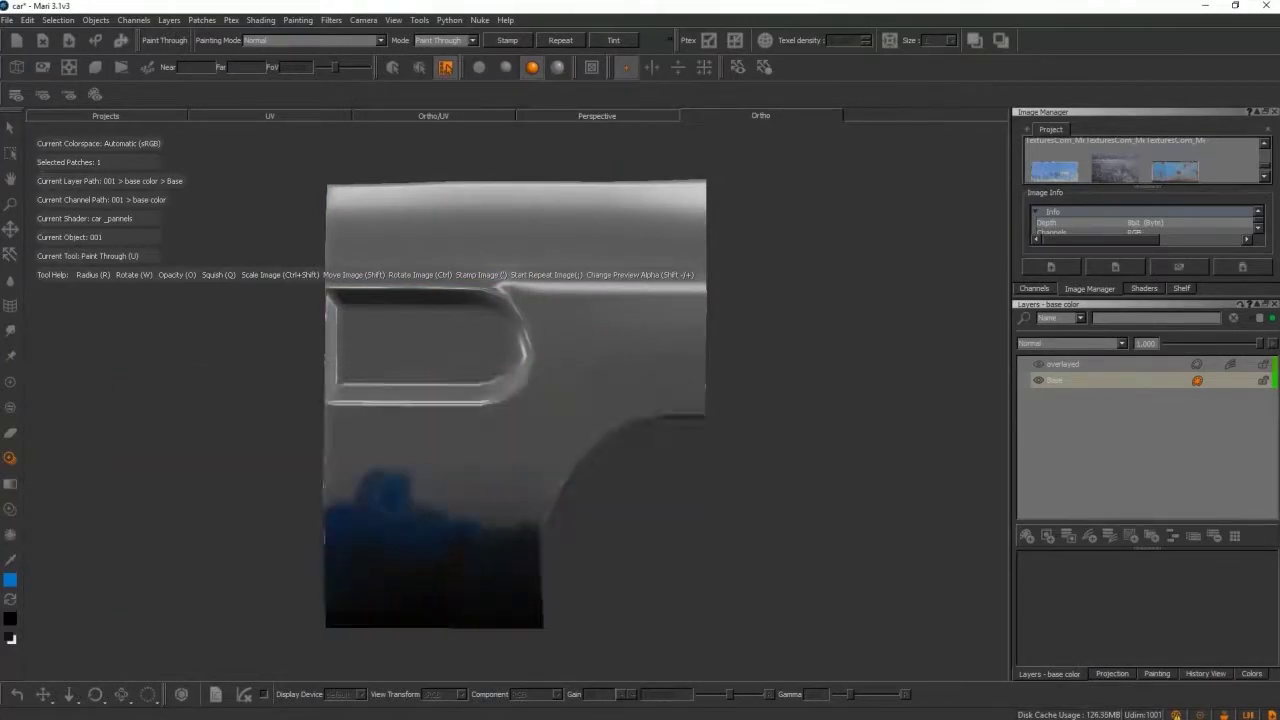
{"action": "mouse_move", "coordinate": [514, 463]}
{"action": "left_mouse_down", "text": "shift"}
{"action": "mouse_move", "coordinate": [329, 409]}
{"action": "mouse_move", "coordinate": [702, 326]}
{"action": "left_mouse_up", "text": "shift"}
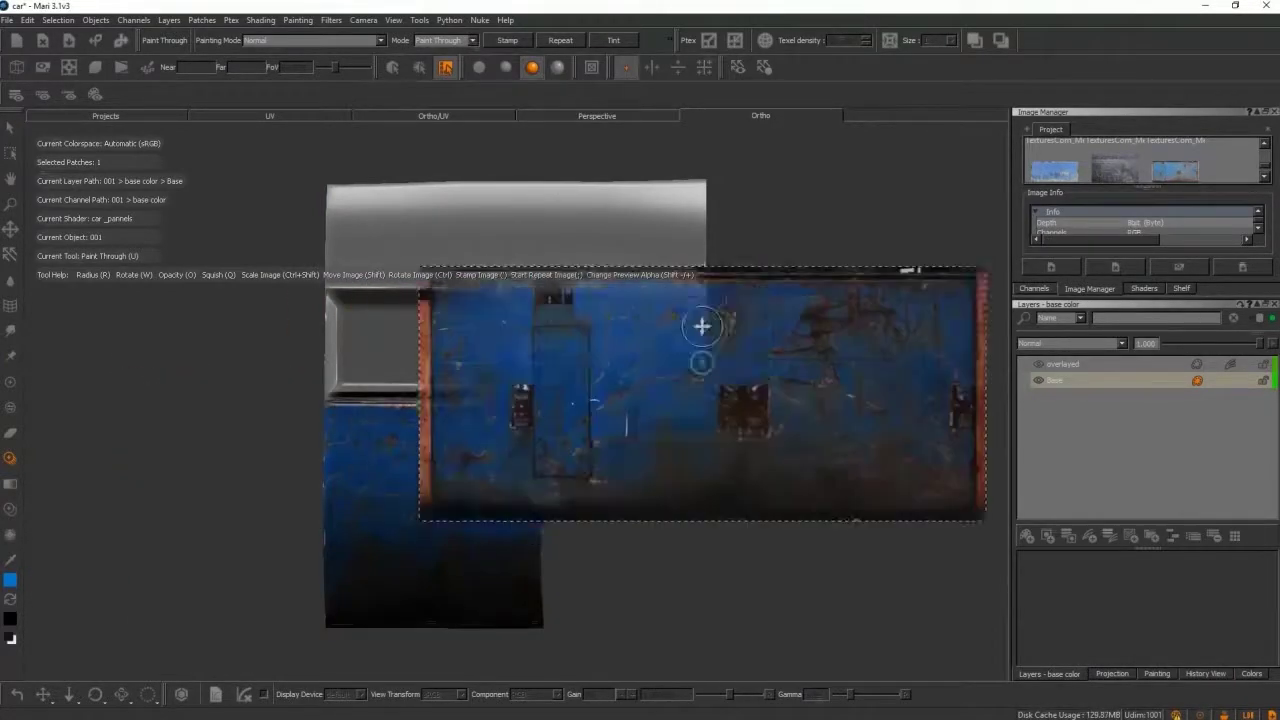
{"action": "key", "text": "apostrophe"}
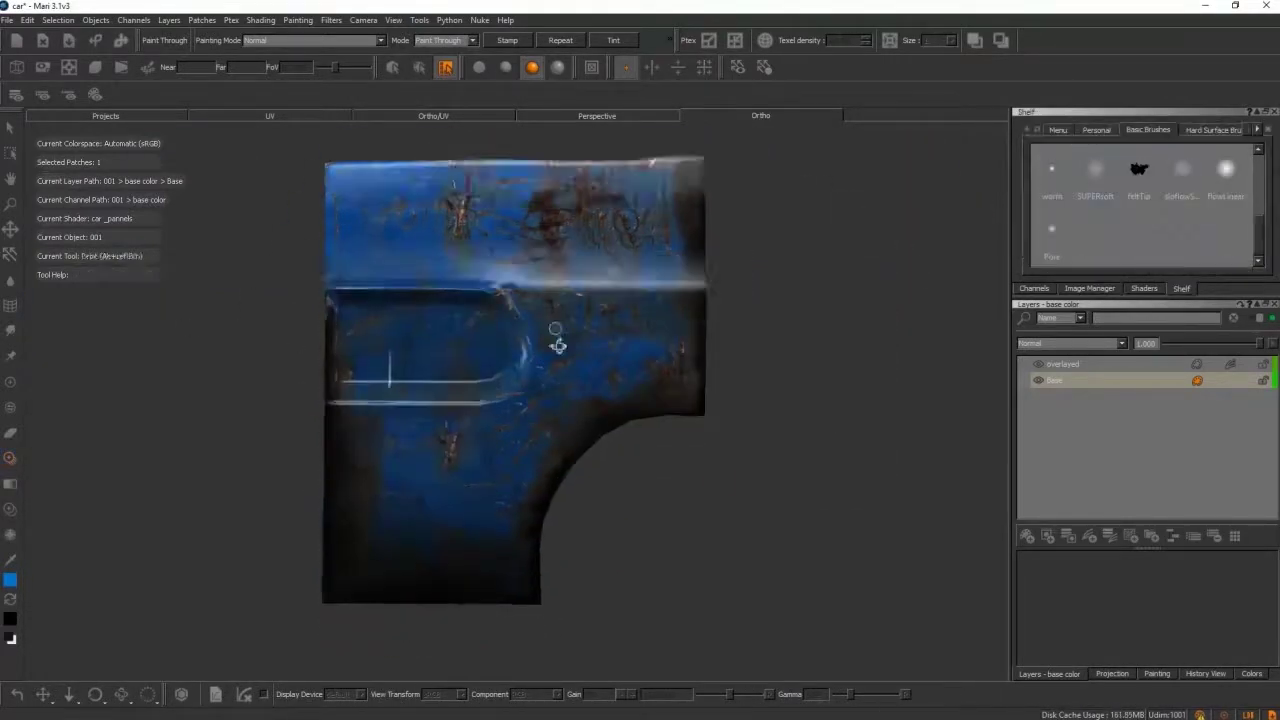
{"action": "mouse_move", "coordinate": [490, 585]}
{"action": "left_mouse_down", "text": "alt"}
{"action": "mouse_move", "coordinate": [588, 509]}
{"action": "mouse_move", "coordinate": [371, 432]}
{"action": "left_mouse_up", "text": "alt"}
Raise the panels shader's Bump Weight to 9.997.
{"action": "key", "text": "s"}
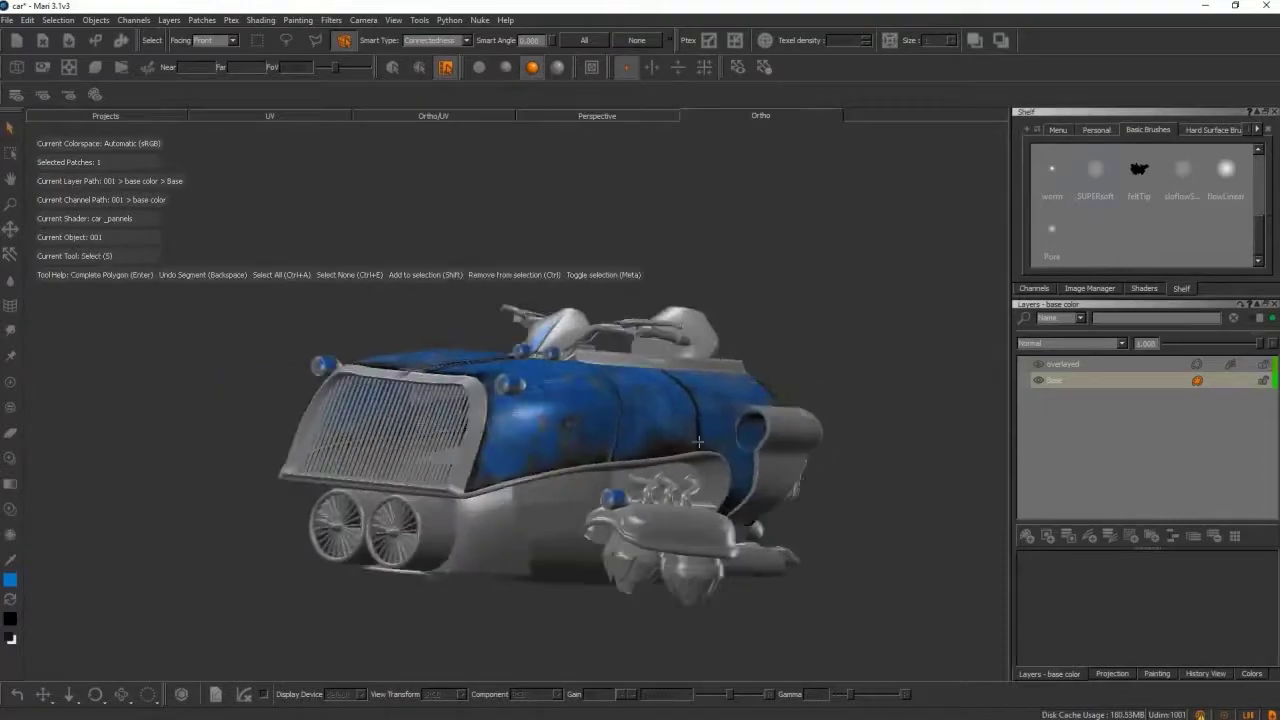
{"action": "scroll", "coordinate": [1190, 245], "scroll_direction": "down", "scroll_amount": 1}
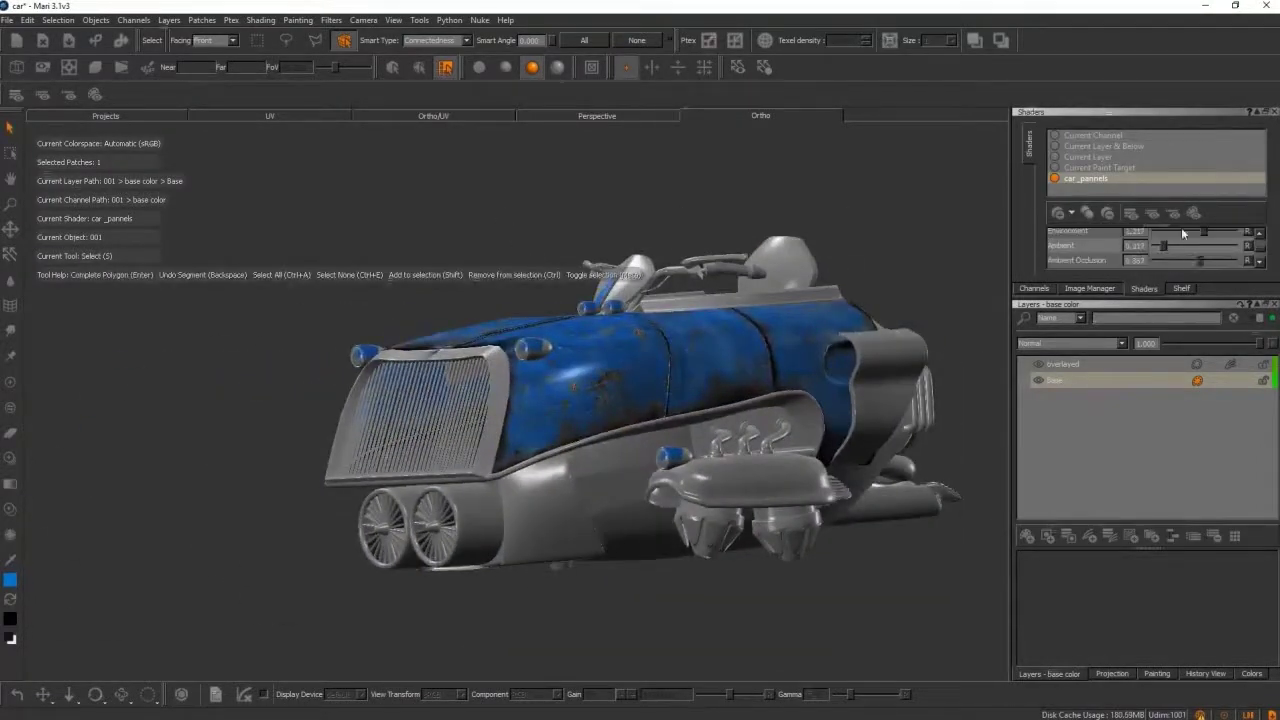
{"action": "left_click_drag", "start_coordinate": [1181, 246], "coordinate": [1236, 246]}
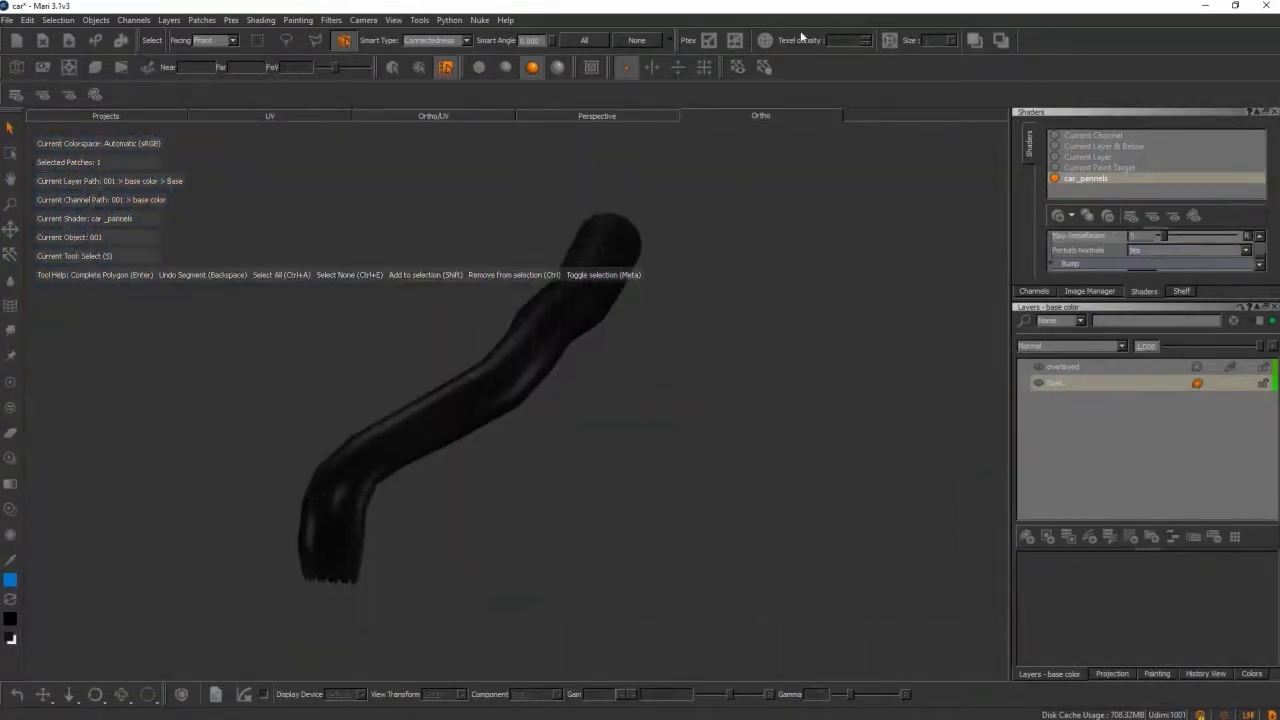
Switch to Paint Through (U) and orbit around the dark-metal tube and its cap.
{"action": "key", "text": "u"}
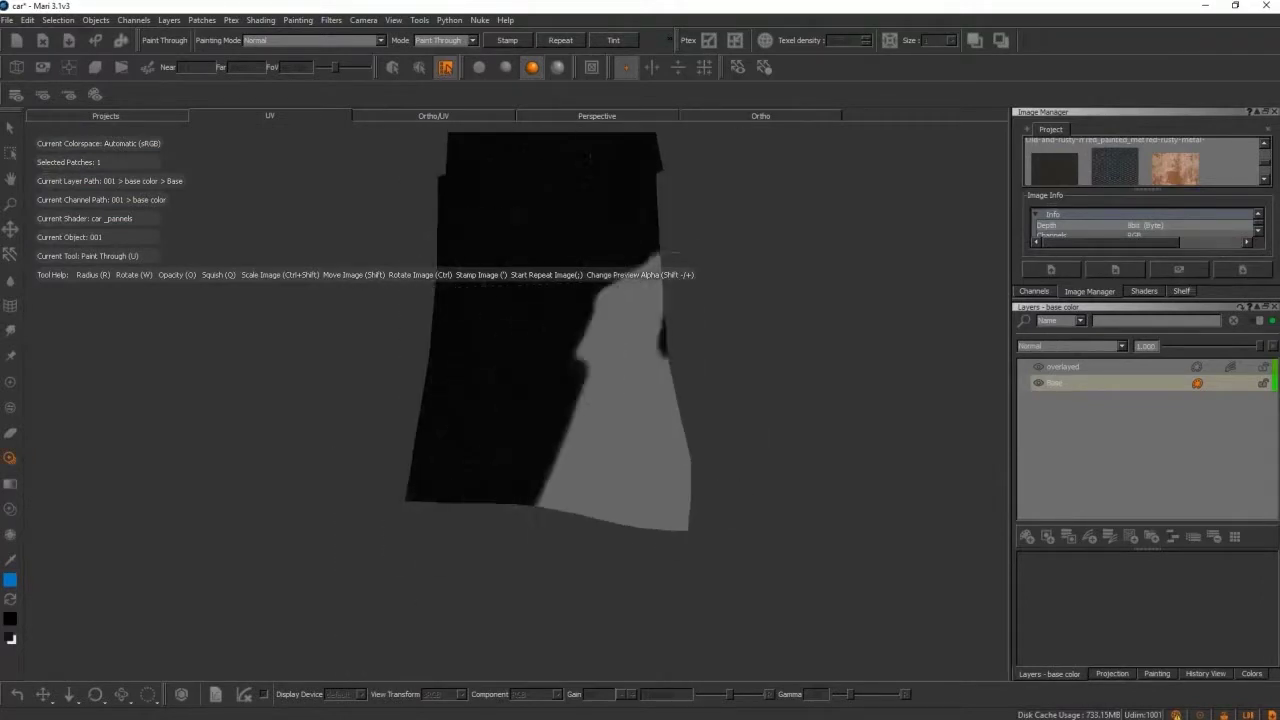
{"action": "left_click_drag", "start_coordinate": [710, 426], "coordinate": [515, 497], "text": "alt"}
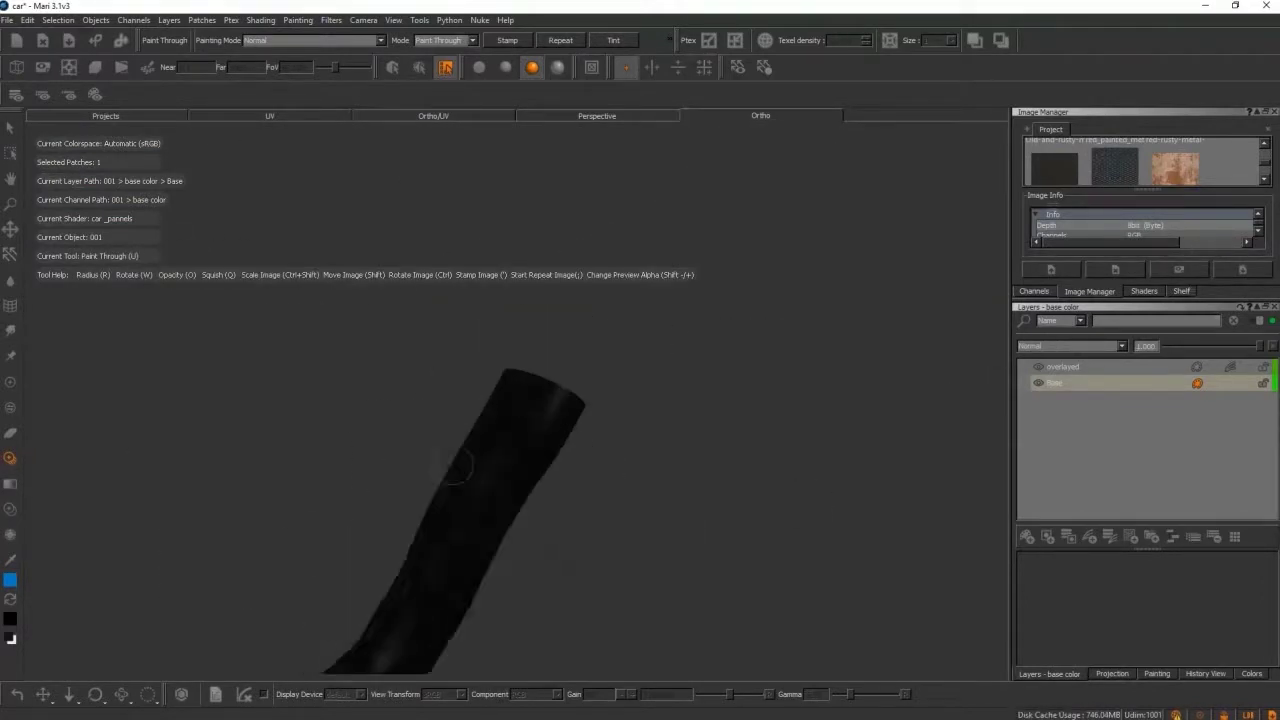
{"action": "mouse_move", "coordinate": [538, 446]}
{"action": "left_mouse_down", "text": "alt"}
{"action": "mouse_move", "coordinate": [531, 343]}
{"action": "mouse_move", "coordinate": [457, 543]}
{"action": "mouse_move", "coordinate": [574, 463]}
{"action": "left_mouse_up", "text": "alt"}
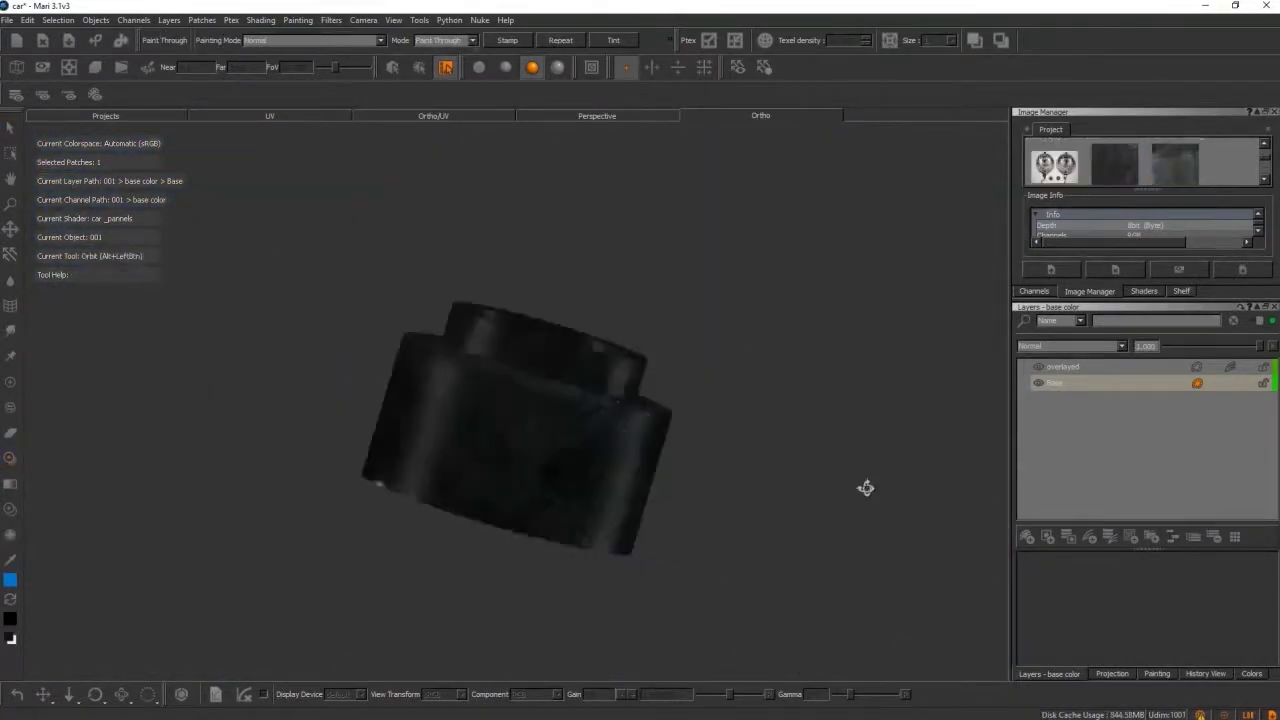
{"action": "left_click_drag", "start_coordinate": [863, 489], "coordinate": [705, 433], "text": "alt"}
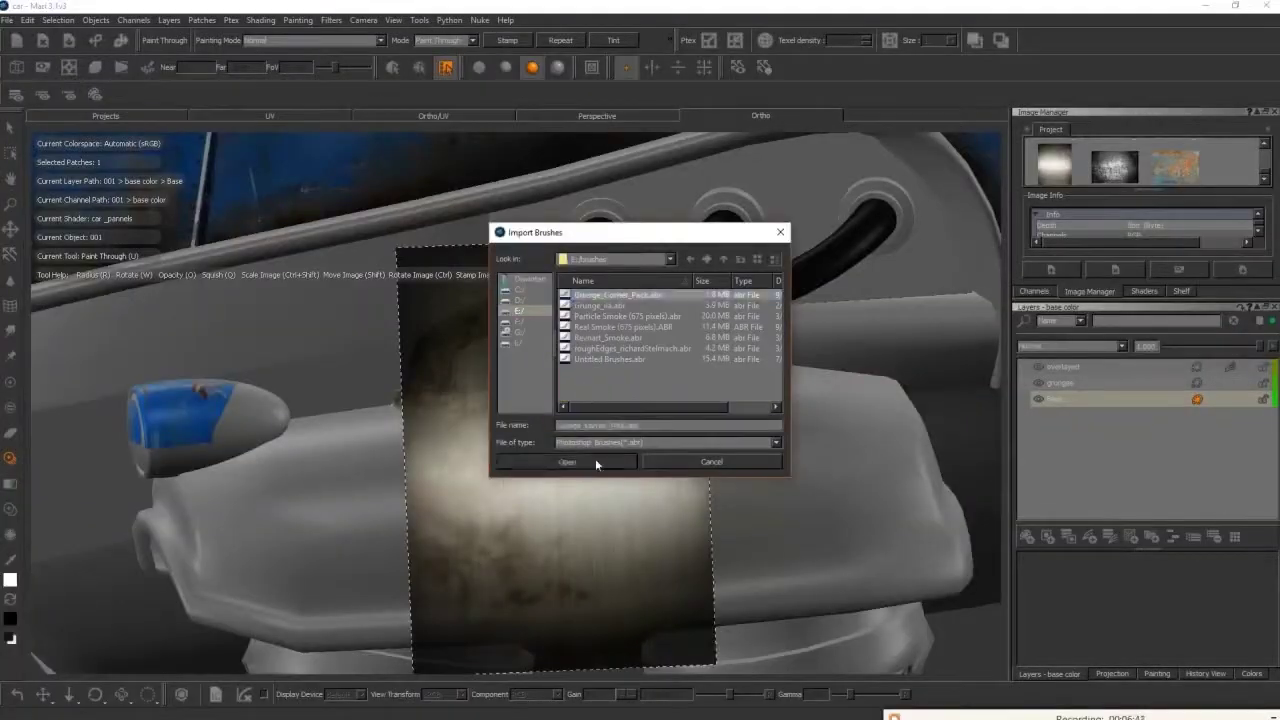
Close the Import Brushes dialog and scroll down toward the channel options.
{"action": "left_click", "coordinate": [596, 462]}
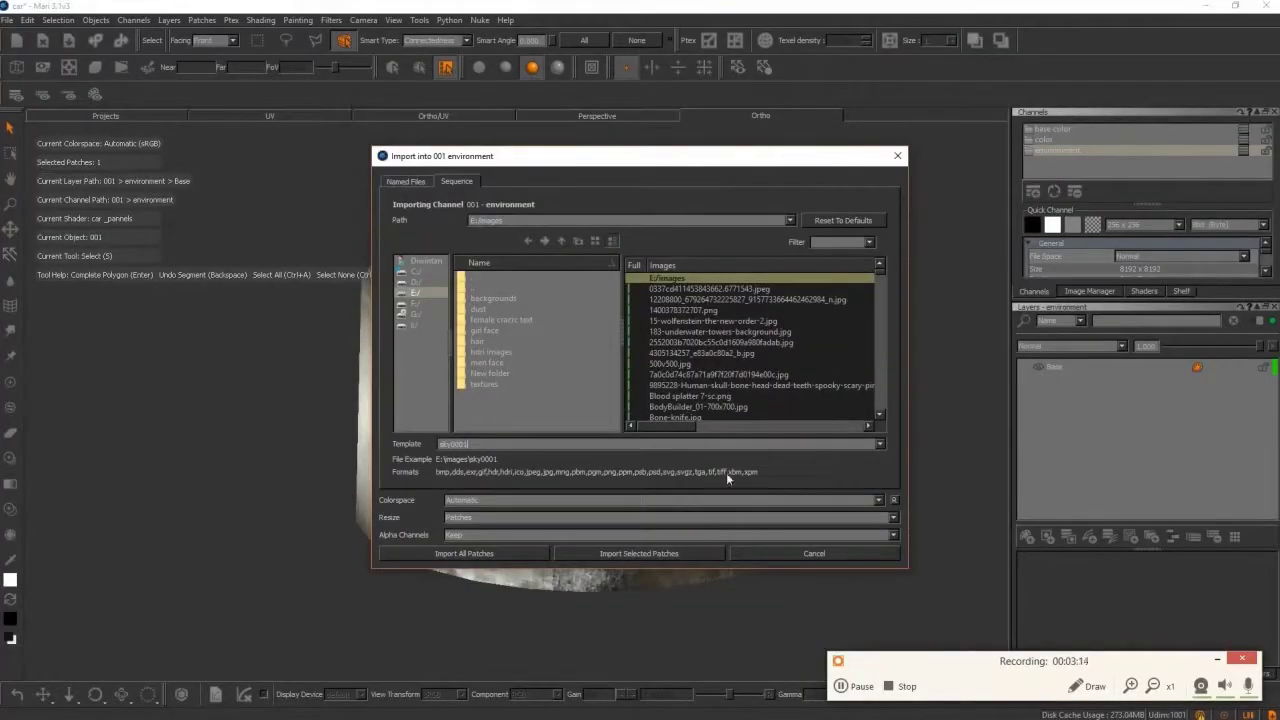
{"action": "scroll", "coordinate": [749, 375], "scroll_direction": "down", "scroll_amount": 5}
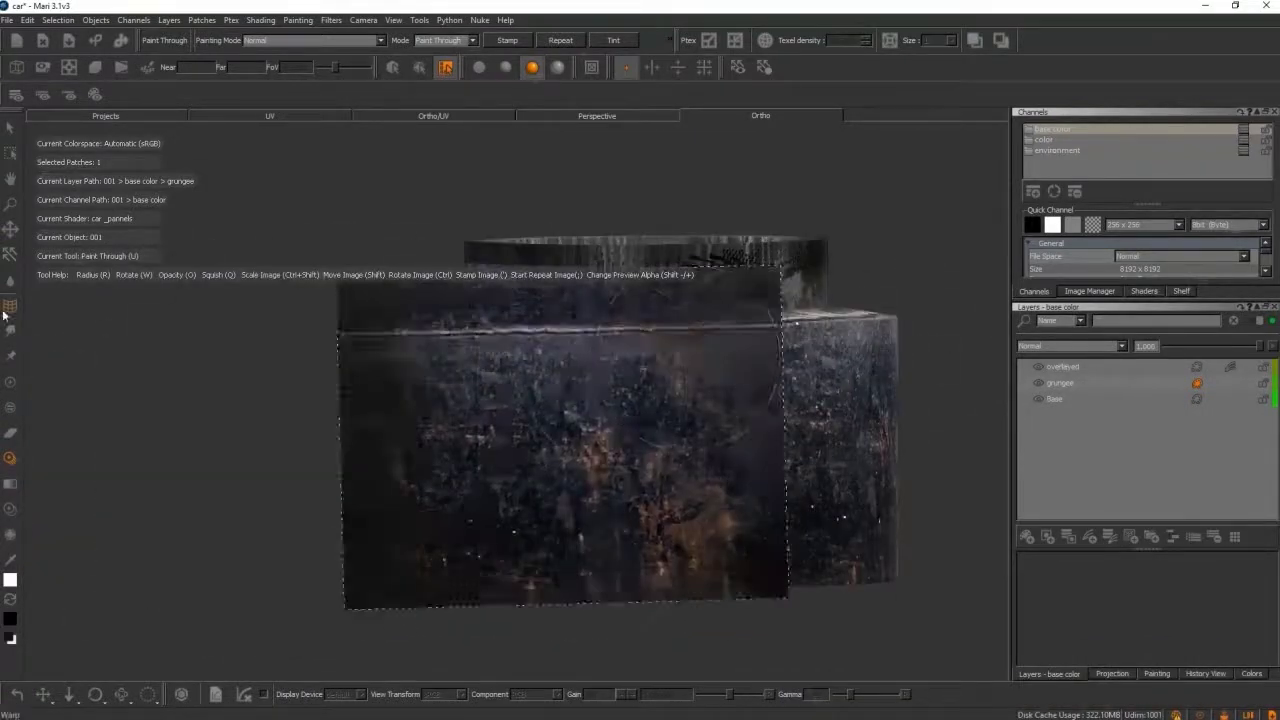
Project the grunge image onto the ring top, then move, enlarge and rotate it over the cylinder.
{"action": "right_click", "coordinate": [733, 249]}
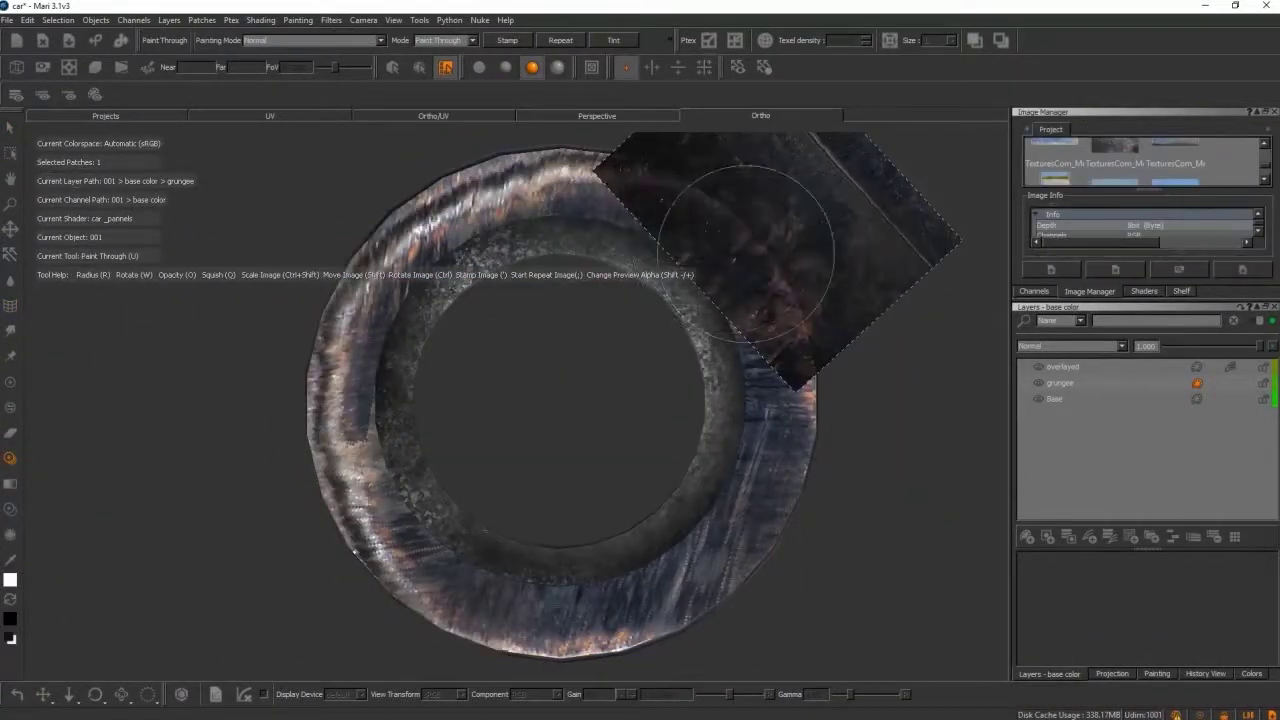
{"action": "key", "text": "apostrophe"}
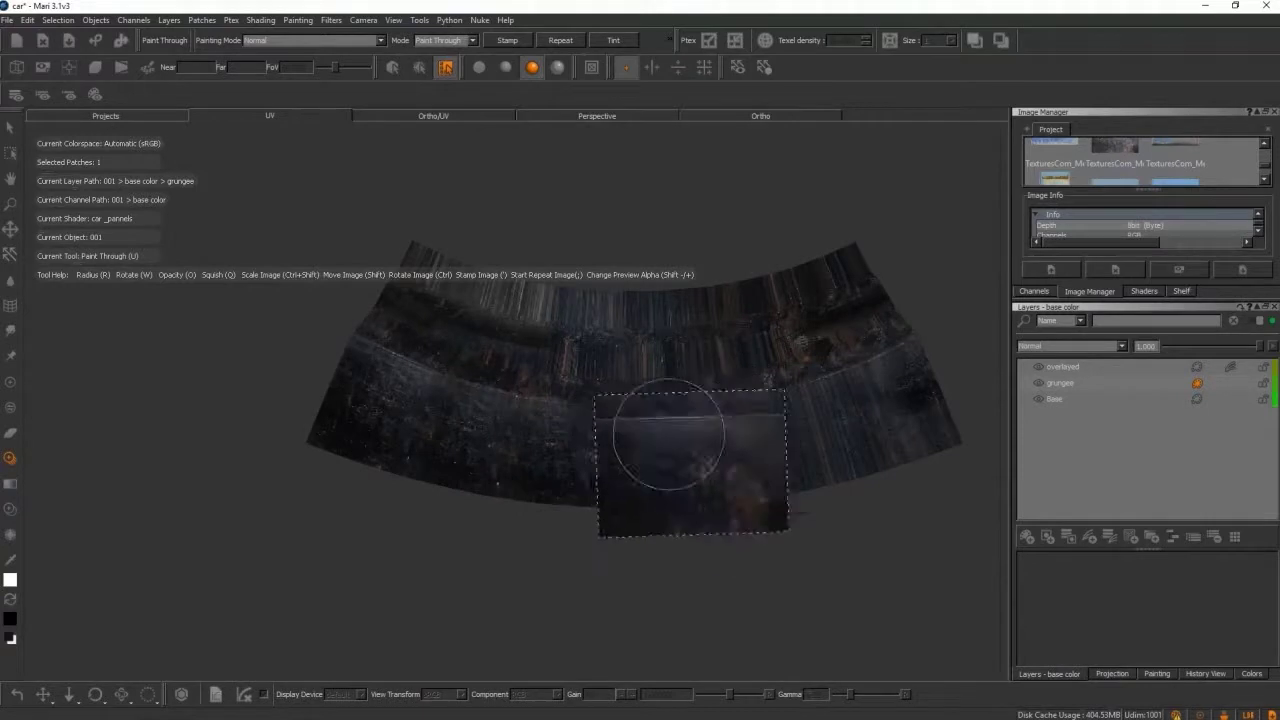
{"action": "left_click_drag", "start_coordinate": [791, 422], "coordinate": [524, 435], "text": "shift"}
{"action": "scroll", "coordinate": [524, 435], "scroll_direction": "up", "scroll_amount": 5}
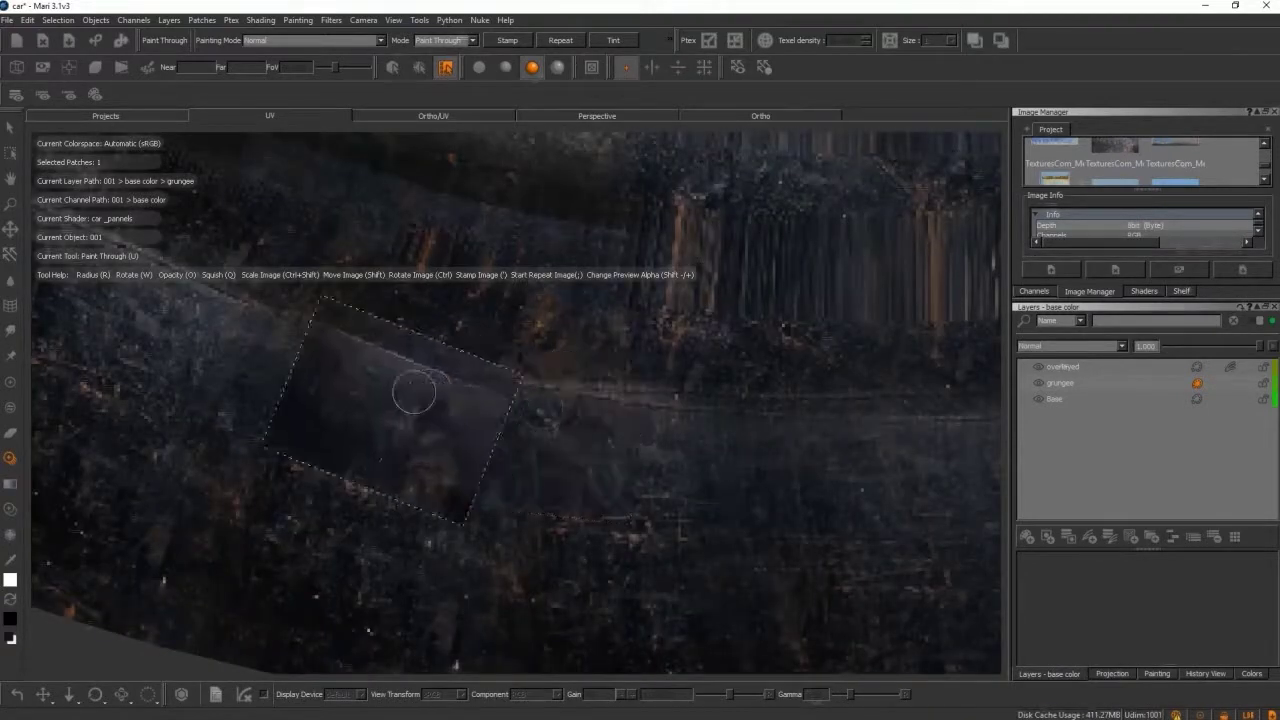
{"action": "scroll", "coordinate": [414, 392], "scroll_direction": "down", "scroll_amount": 5}
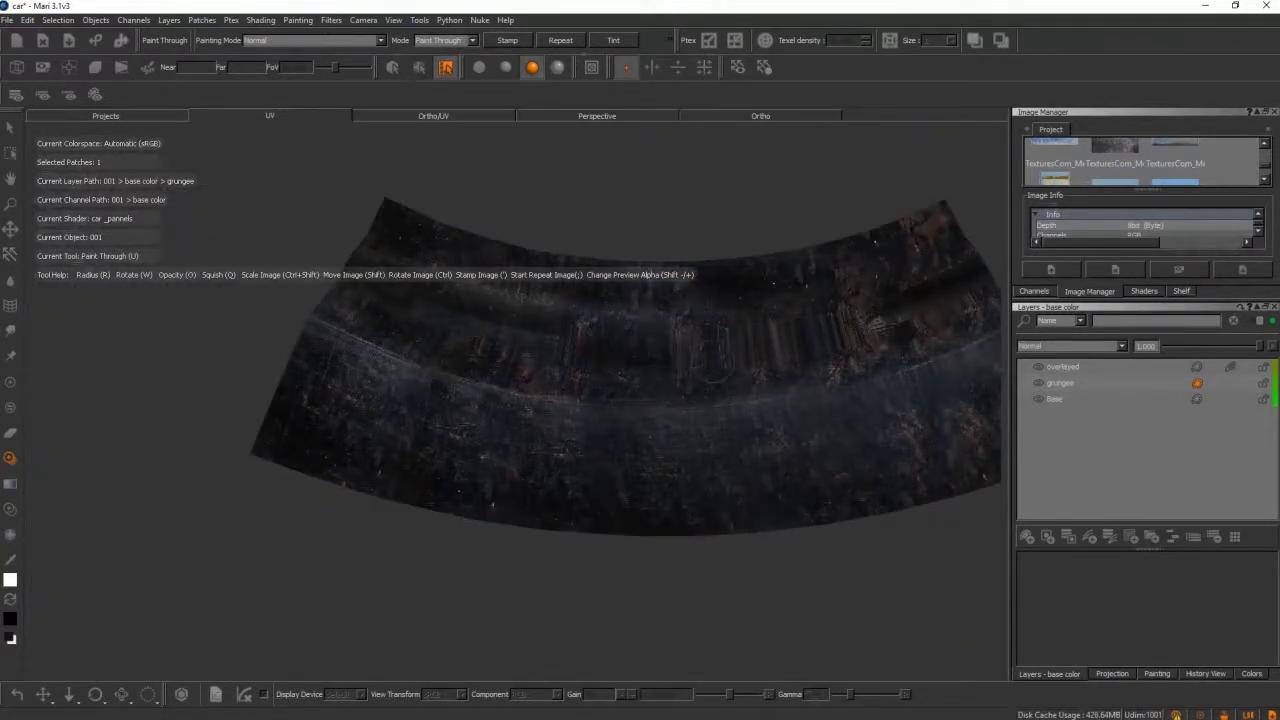
{"action": "mouse_move", "coordinate": [771, 374]}
{"action": "left_mouse_down", "text": "ctrl+shift"}
{"action": "mouse_move", "coordinate": [508, 337]}
{"action": "mouse_move", "coordinate": [534, 452]}
{"action": "mouse_move", "coordinate": [655, 282]}
{"action": "left_mouse_up", "text": "ctrl+shift"}
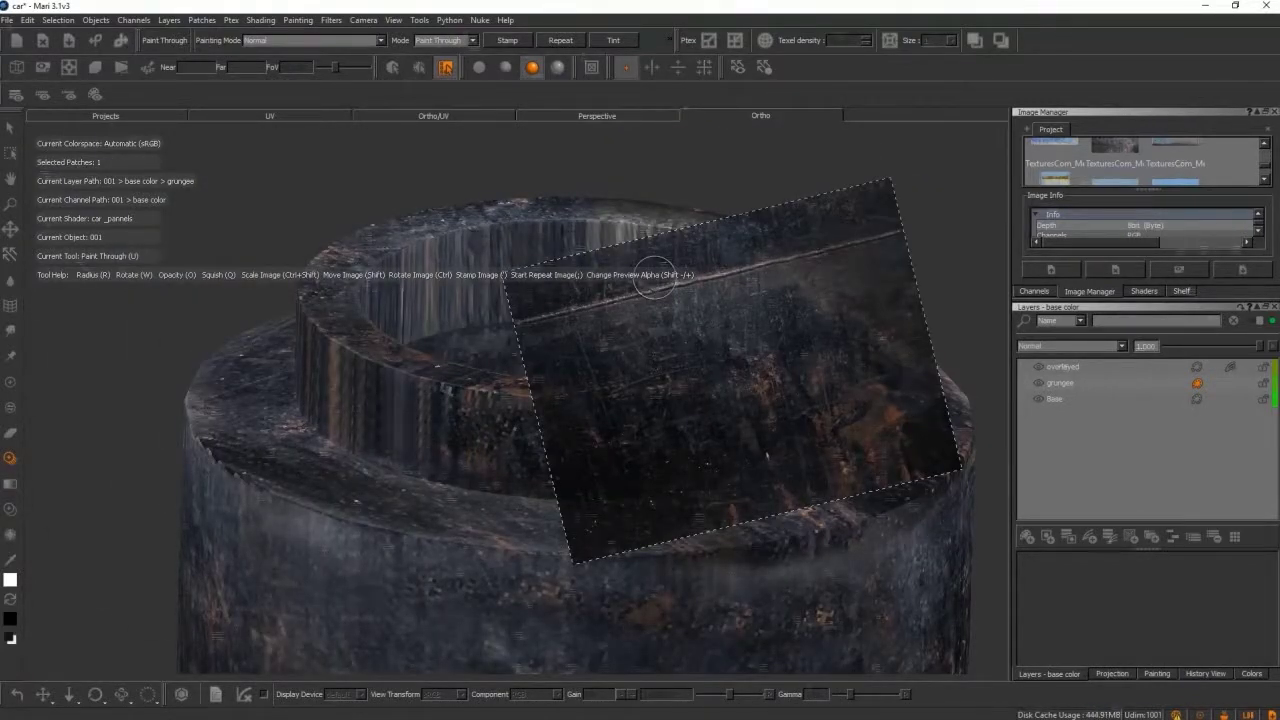
Bring up the brush shelf and orbit the cylinder to inspect the dark grunge, including the inner ring face.
{"action": "key", "text": "s"}
{"action": "middle_click_drag", "start_coordinate": [655, 282], "coordinate": [634, 423]}
{"action": "left_click", "coordinate": [1181, 290]}
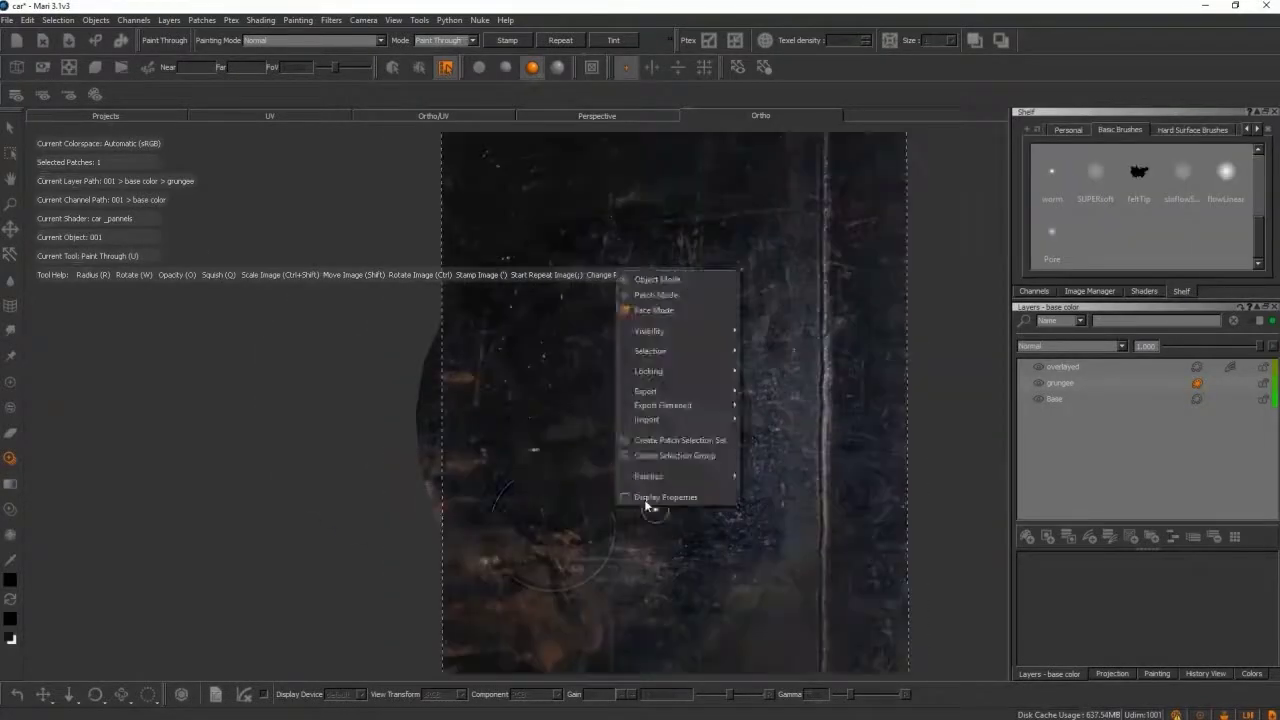
{"action": "mouse_move", "coordinate": [603, 411]}
{"action": "left_mouse_down", "text": "alt"}
{"action": "mouse_move", "coordinate": [869, 423]}
{"action": "mouse_move", "coordinate": [314, 403]}
{"action": "left_mouse_up", "text": "alt"}
{"action": "mouse_move", "coordinate": [583, 354]}
{"action": "left_mouse_down", "text": "alt"}
{"action": "mouse_move", "coordinate": [851, 463]}
{"action": "mouse_move", "coordinate": [572, 427]}
{"action": "left_mouse_up", "text": "alt"}
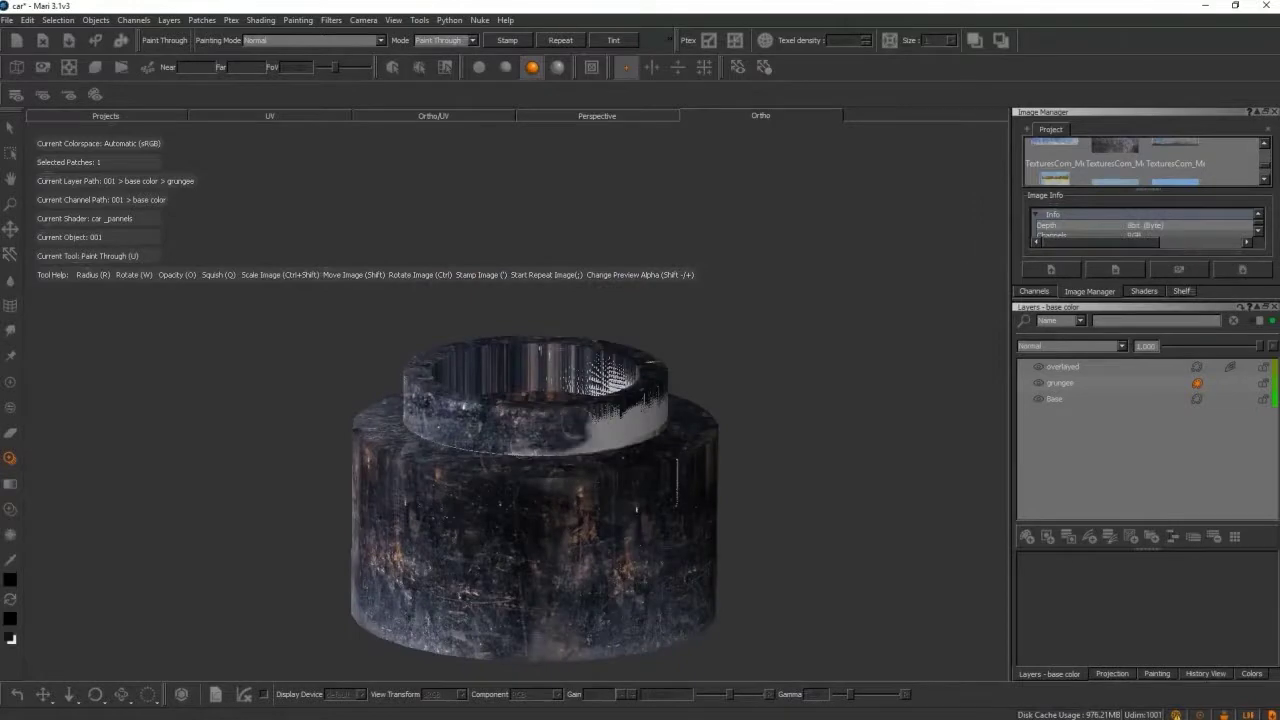
{"action": "left_click_drag", "start_coordinate": [766, 371], "coordinate": [836, 371], "text": "alt"}
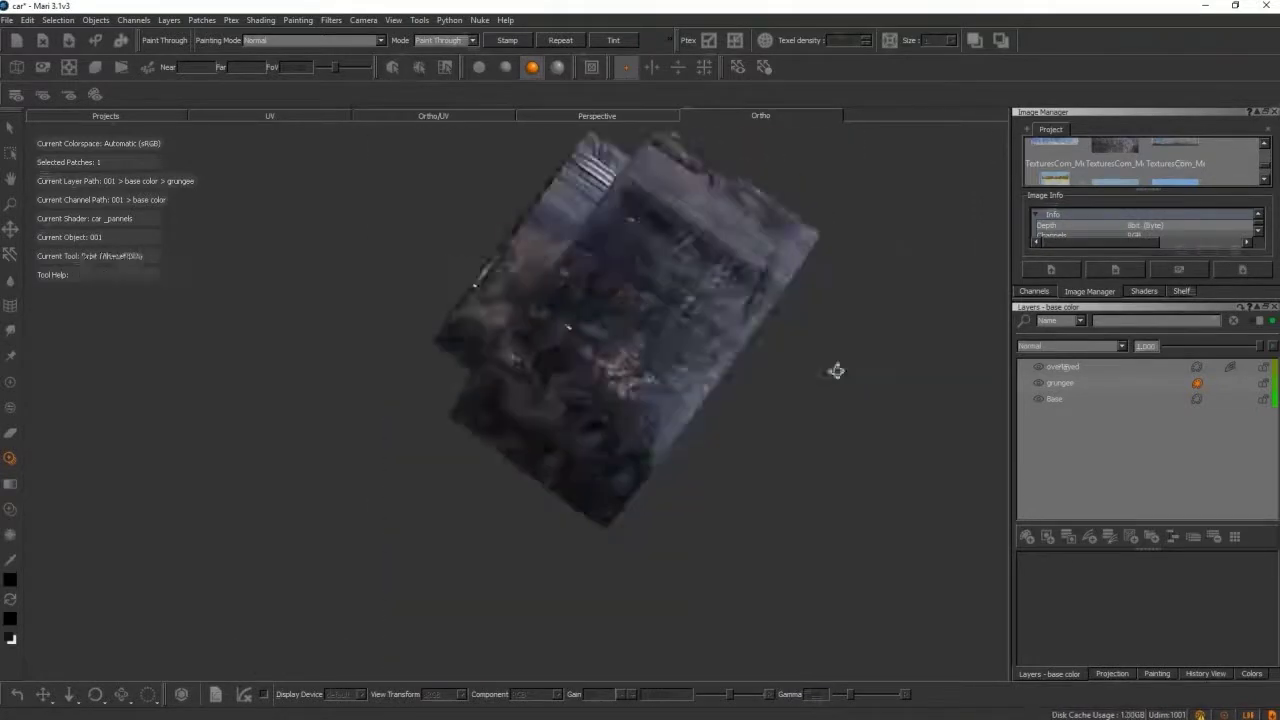
{"action": "left_click_drag", "start_coordinate": [660, 385], "coordinate": [355, 440], "text": "alt"}
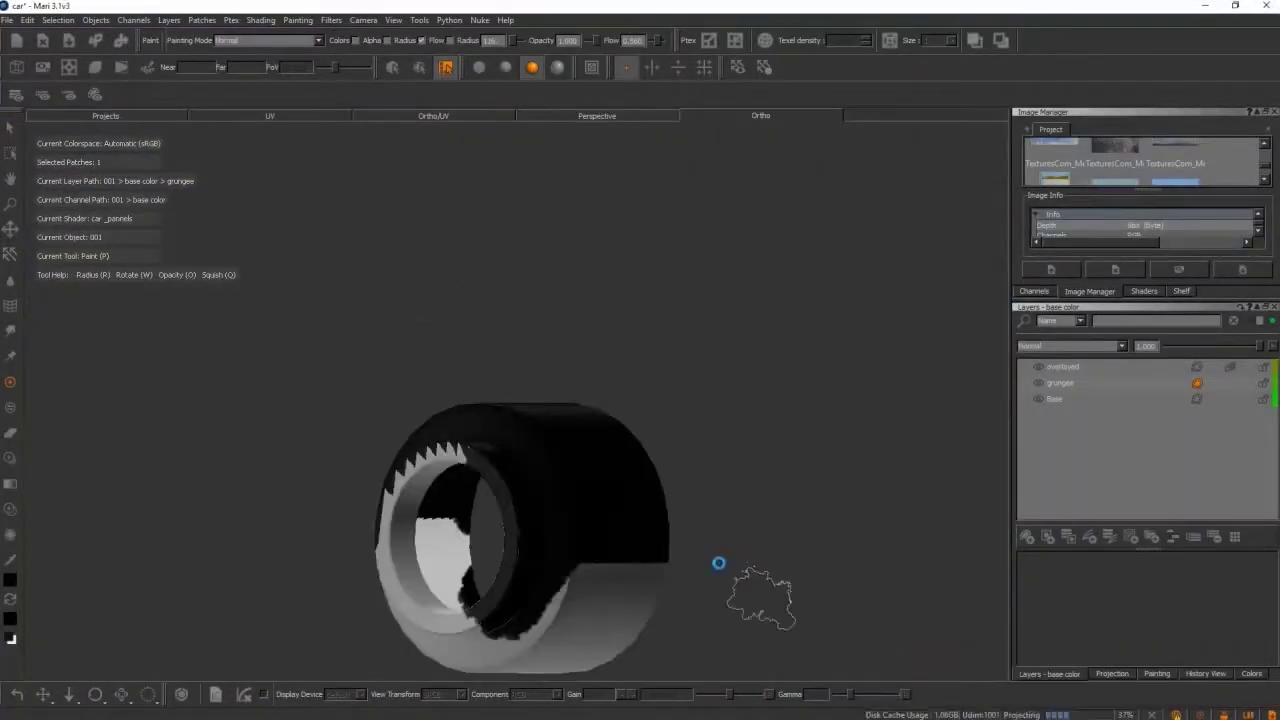
Use the View menu to restore the full car in the Ortho viewport.
{"action": "left_click", "coordinate": [394, 20]}
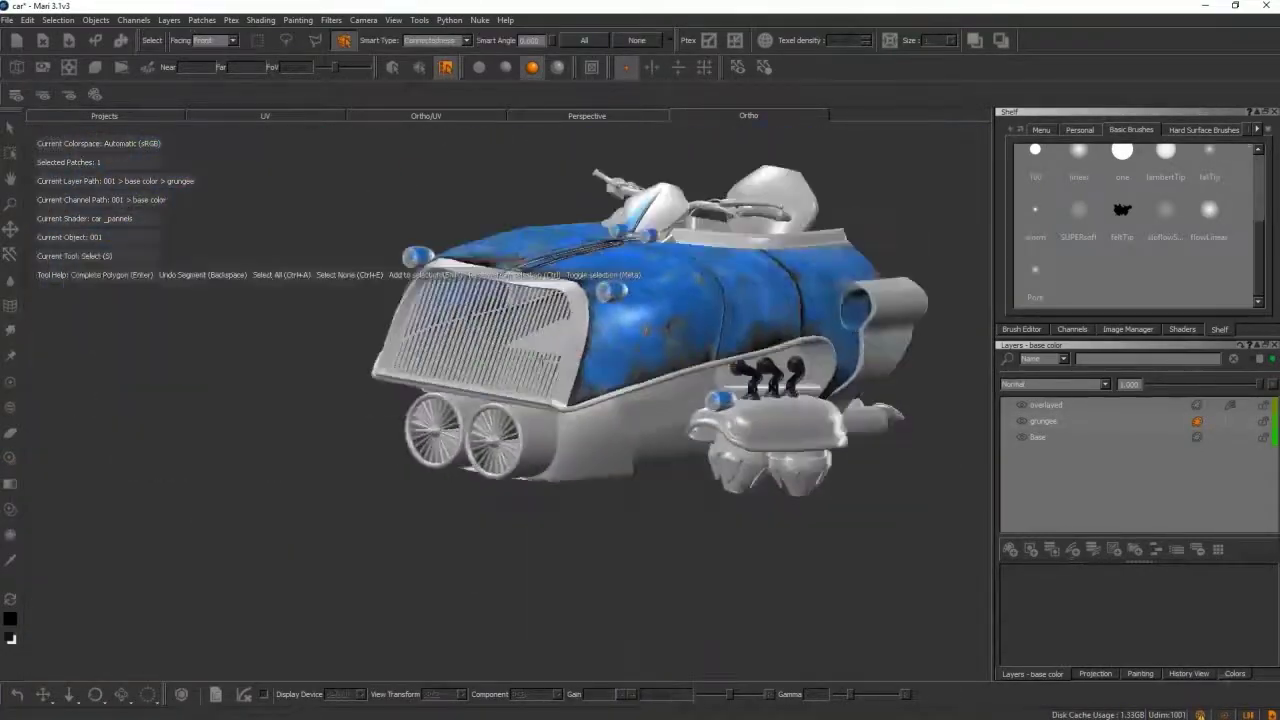
Show the project's texture images in the Image Manager to pick the rusted image.
{"action": "left_click", "coordinate": [1128, 329]}
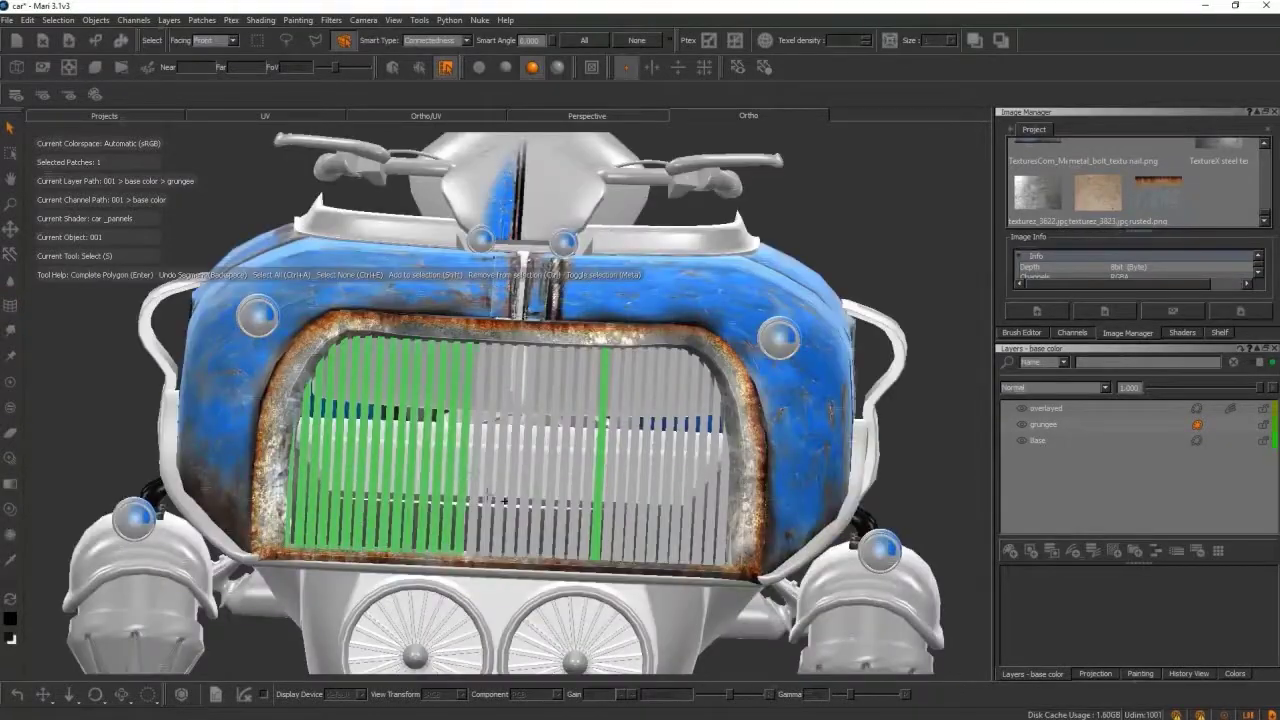
Isolate the grille slats and paint the dark metal image through onto them, then view the whole car.
{"action": "left_click_drag", "start_coordinate": [503, 500], "coordinate": [630, 444], "text": "shift"}
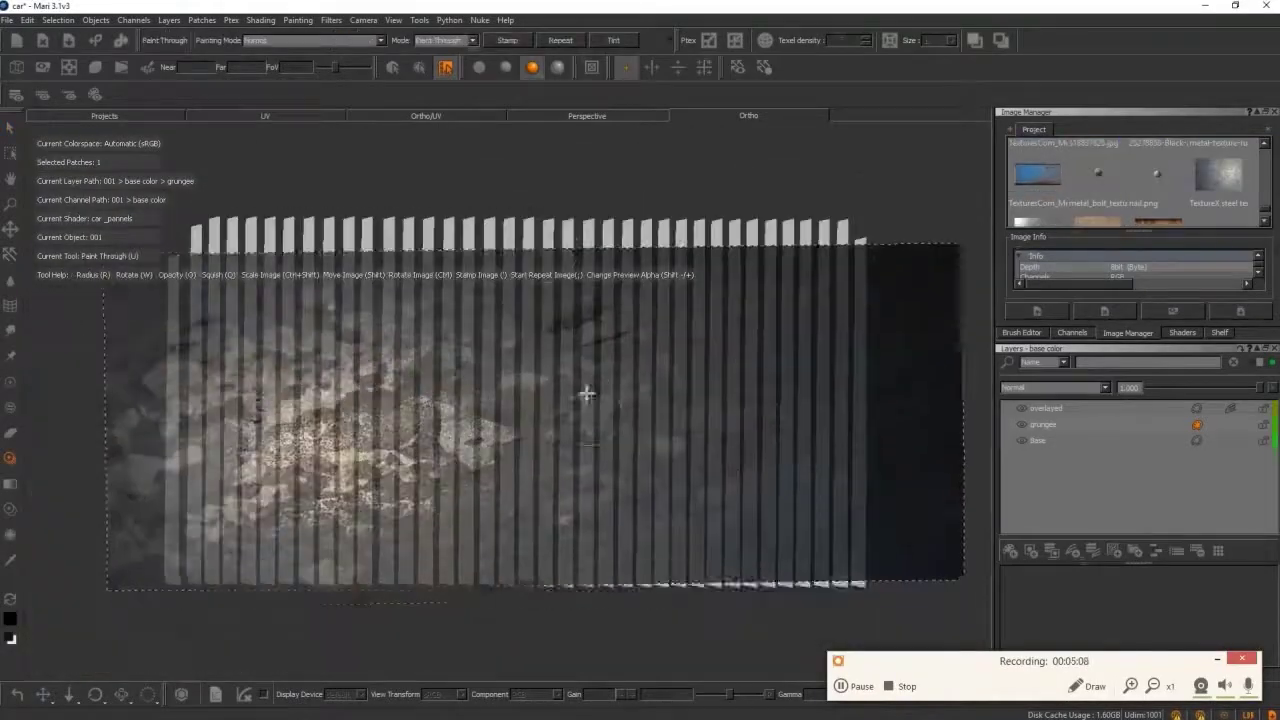
{"action": "right_click", "coordinate": [634, 360]}
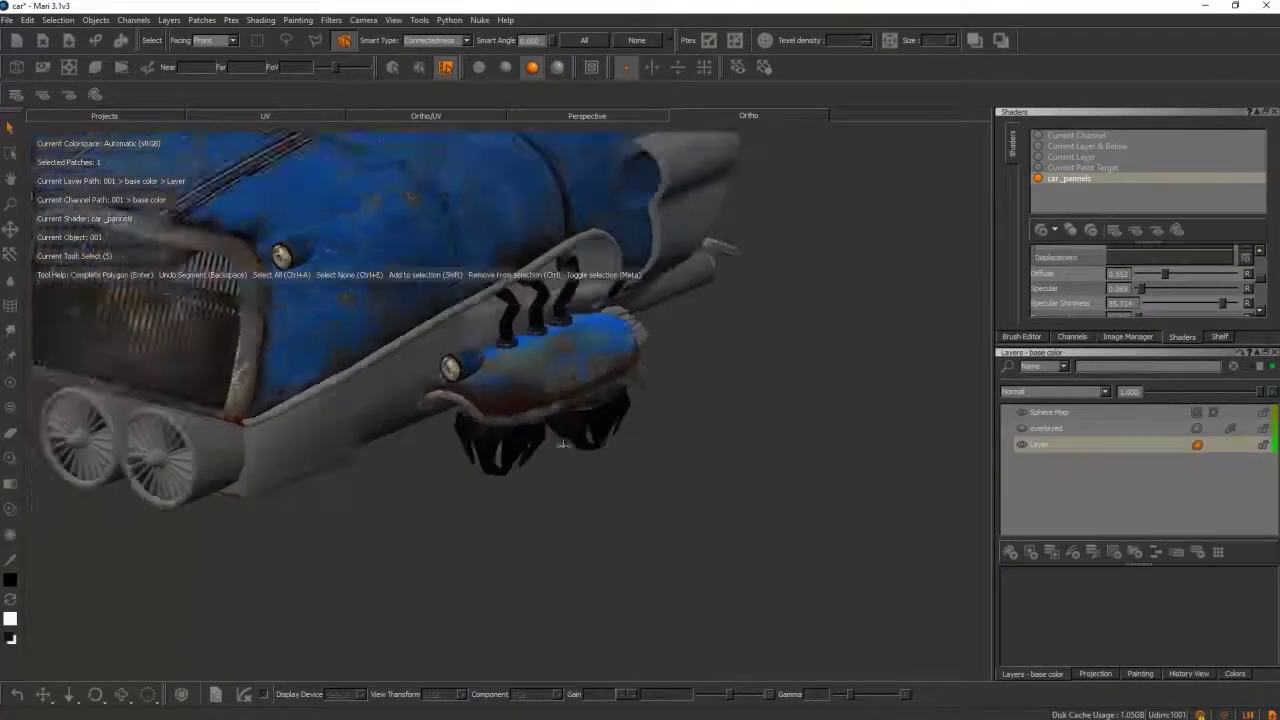
{"action": "left_click_drag", "start_coordinate": [1105, 165], "coordinate": [605, 457]}
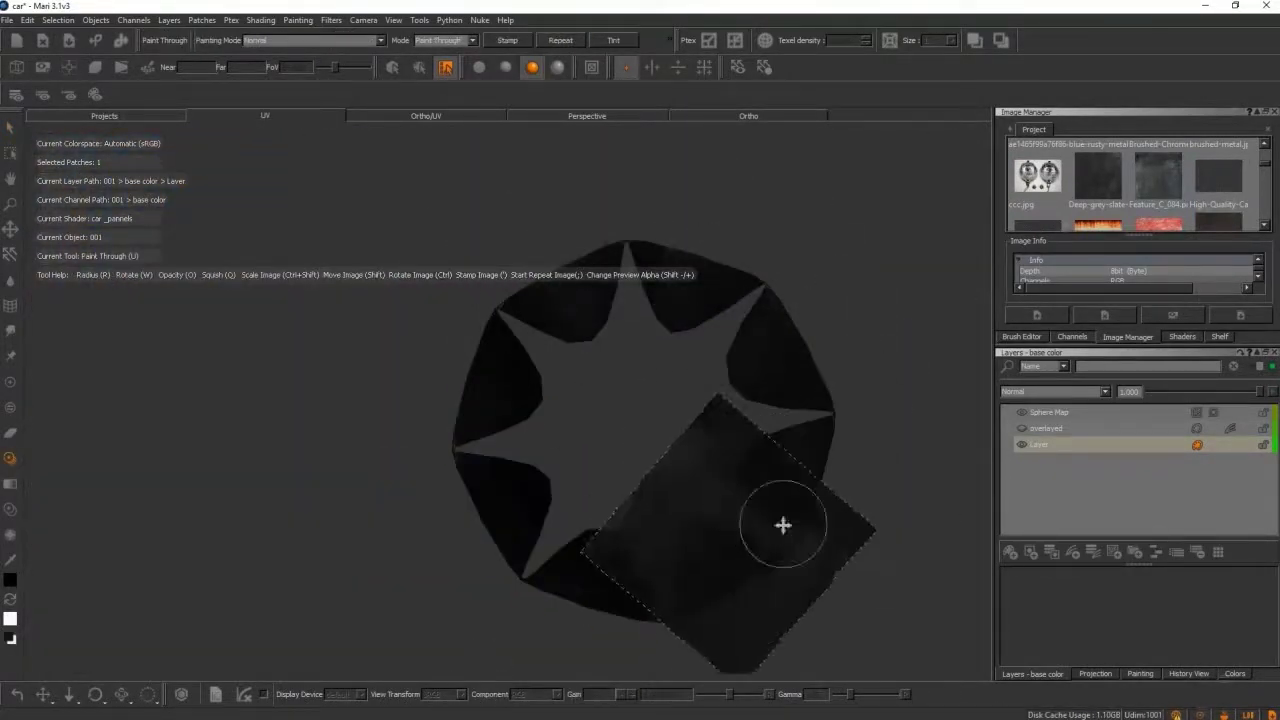
{"action": "left_click_drag", "start_coordinate": [783, 525], "coordinate": [531, 353], "text": "shift"}
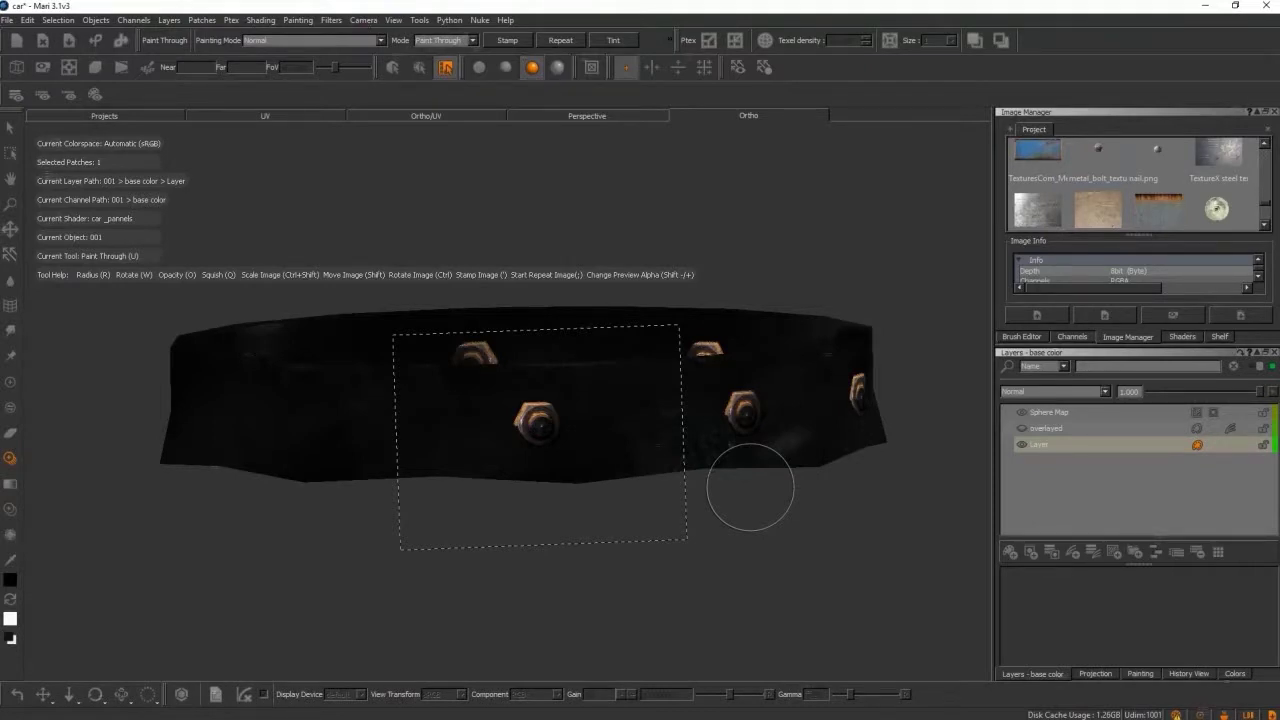
{"action": "key", "text": "s"}
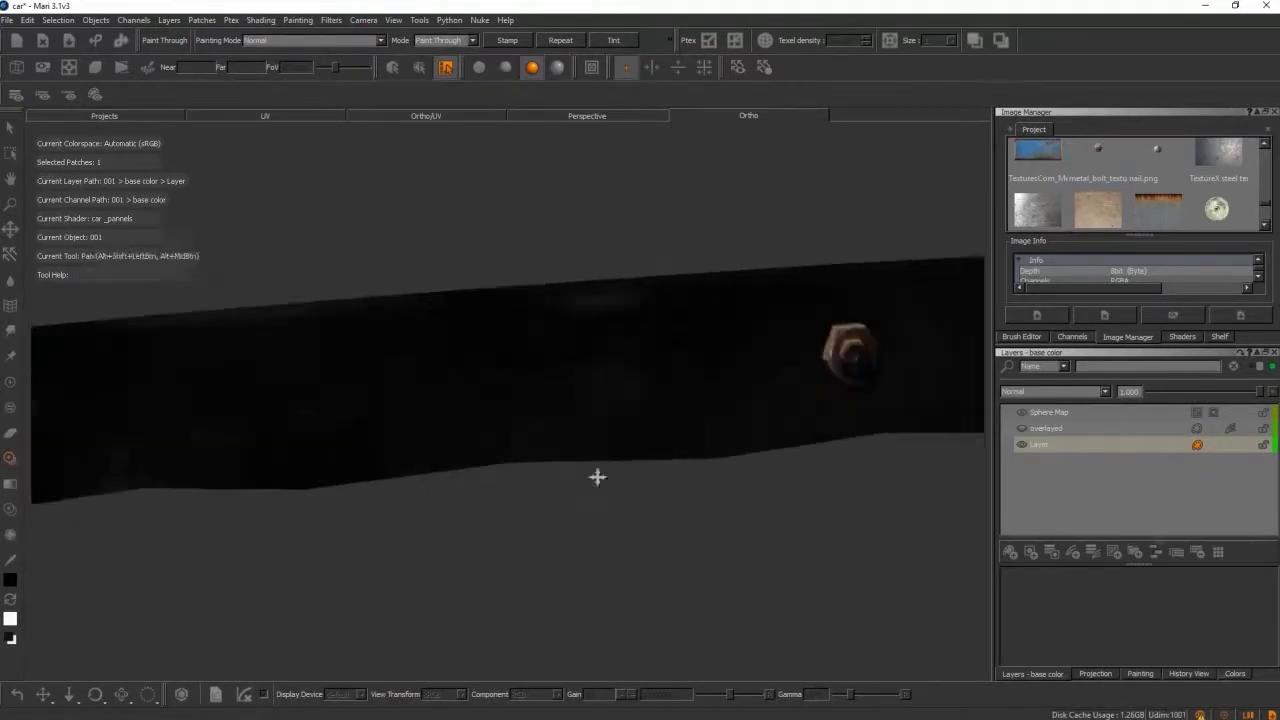
{"action": "mouse_move", "coordinate": [597, 477]}
{"action": "left_mouse_down", "text": "alt"}
{"action": "mouse_move", "coordinate": [577, 460]}
{"action": "mouse_move", "coordinate": [926, 532]}
{"action": "left_mouse_up", "text": "alt"}
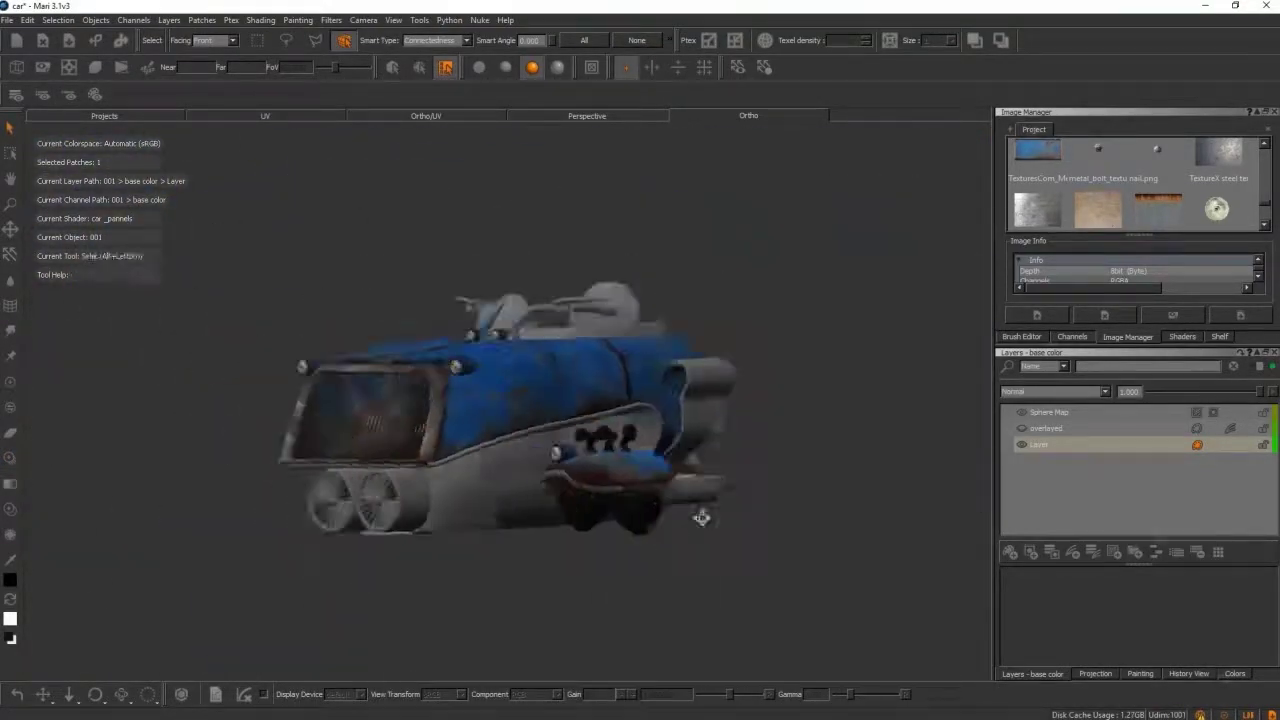
Project the bolt image onto the grey part, then undo that projection.
{"action": "key", "text": "apostrophe"}
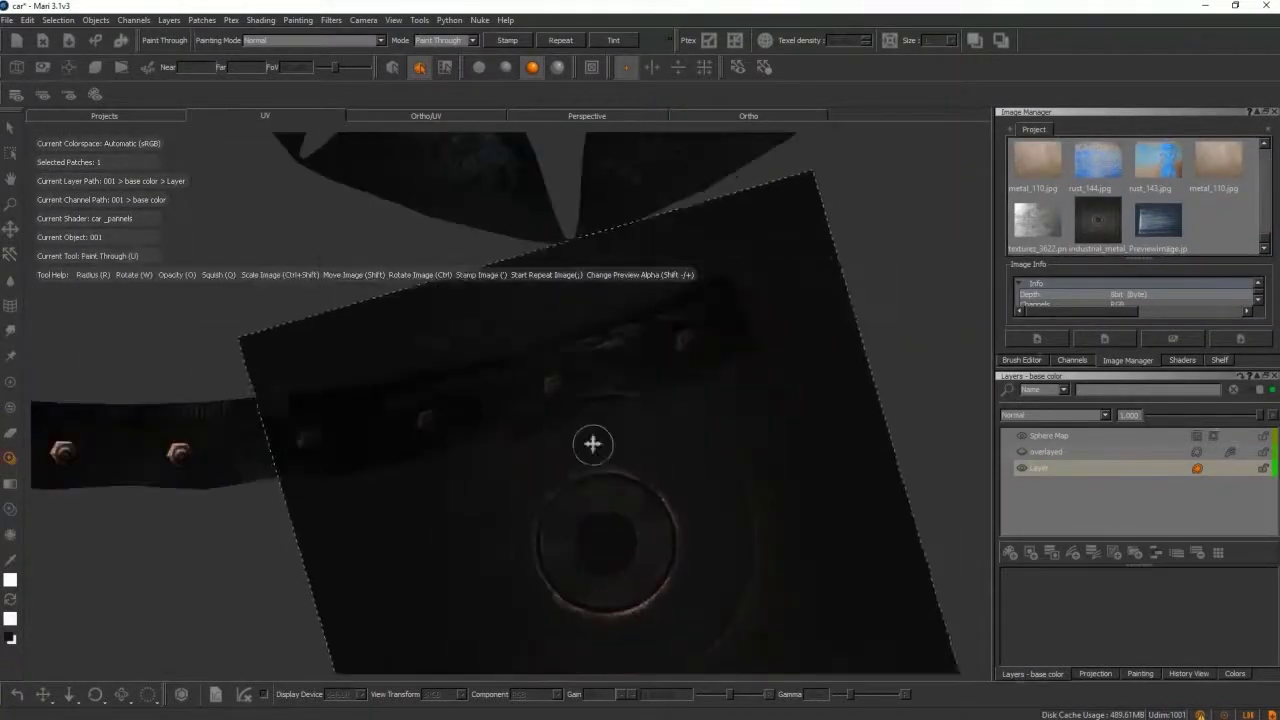
{"action": "key", "text": "ctrl+z"}
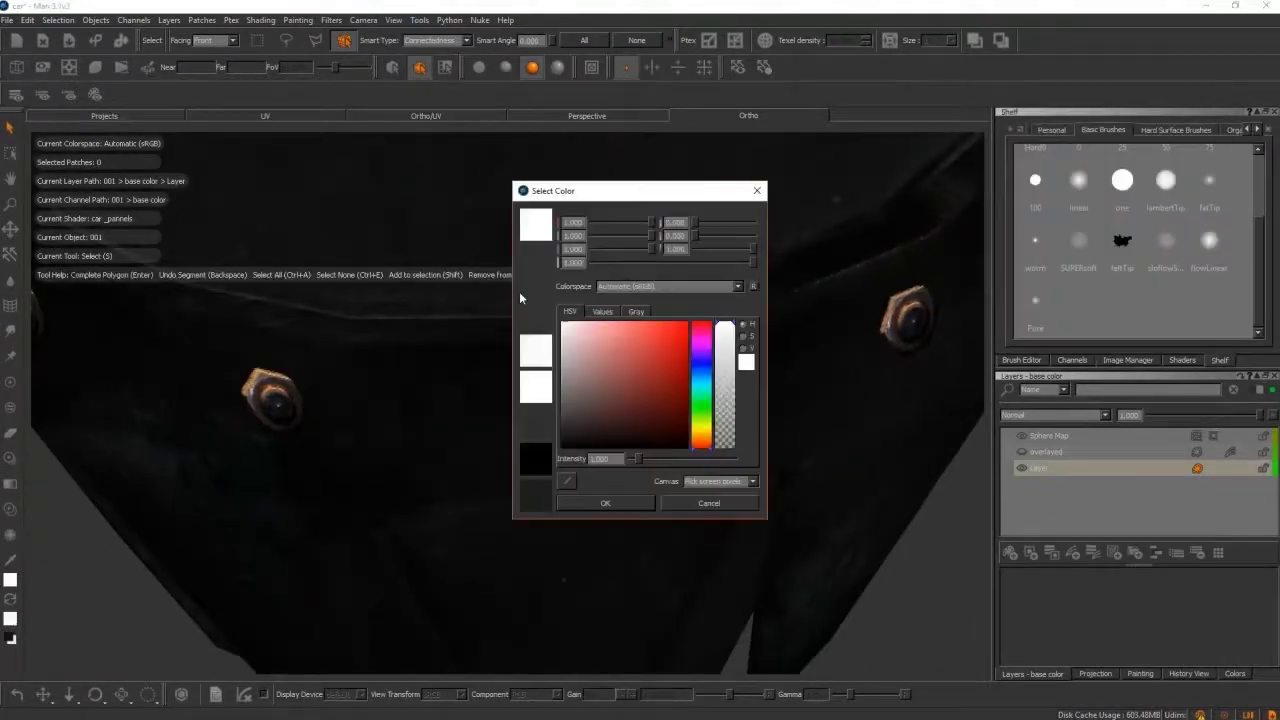
Open the black_borders_brushes shelf and line up the worn dark metal image in Paint Through over the panel.
{"action": "left_click", "coordinate": [1259, 131]}
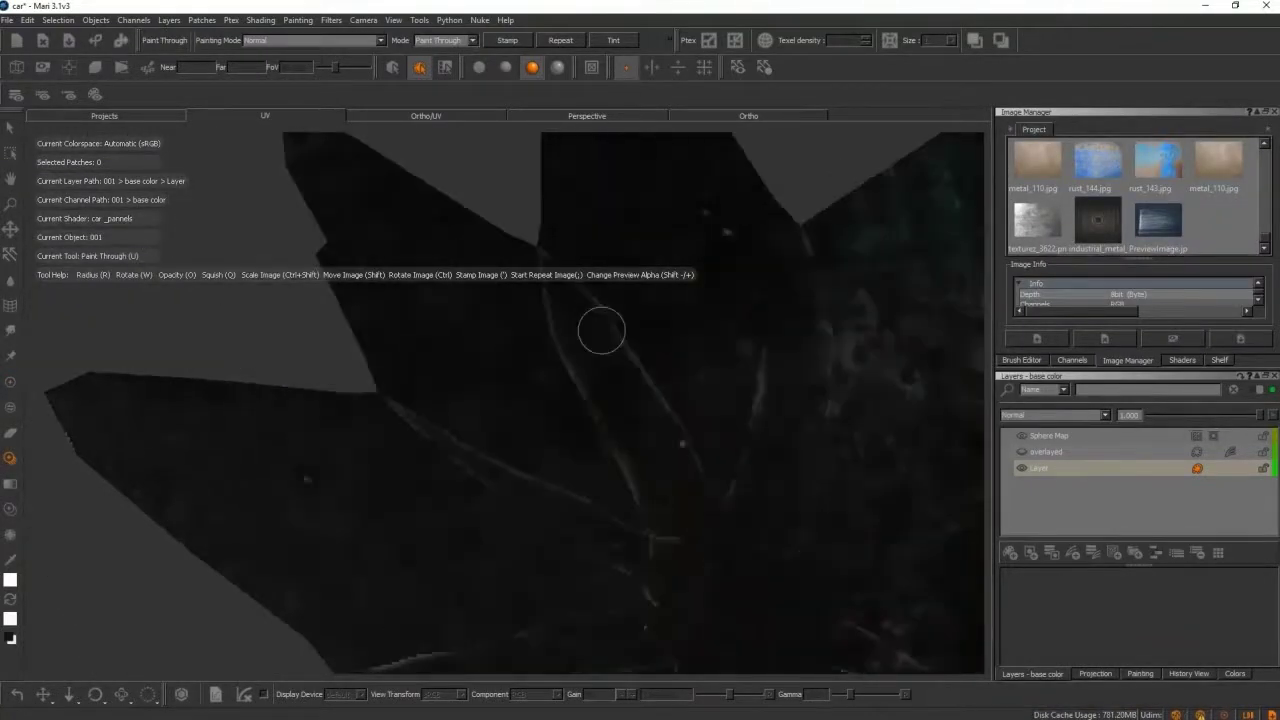
{"action": "middle_click_drag", "start_coordinate": [601, 331], "coordinate": [486, 663]}
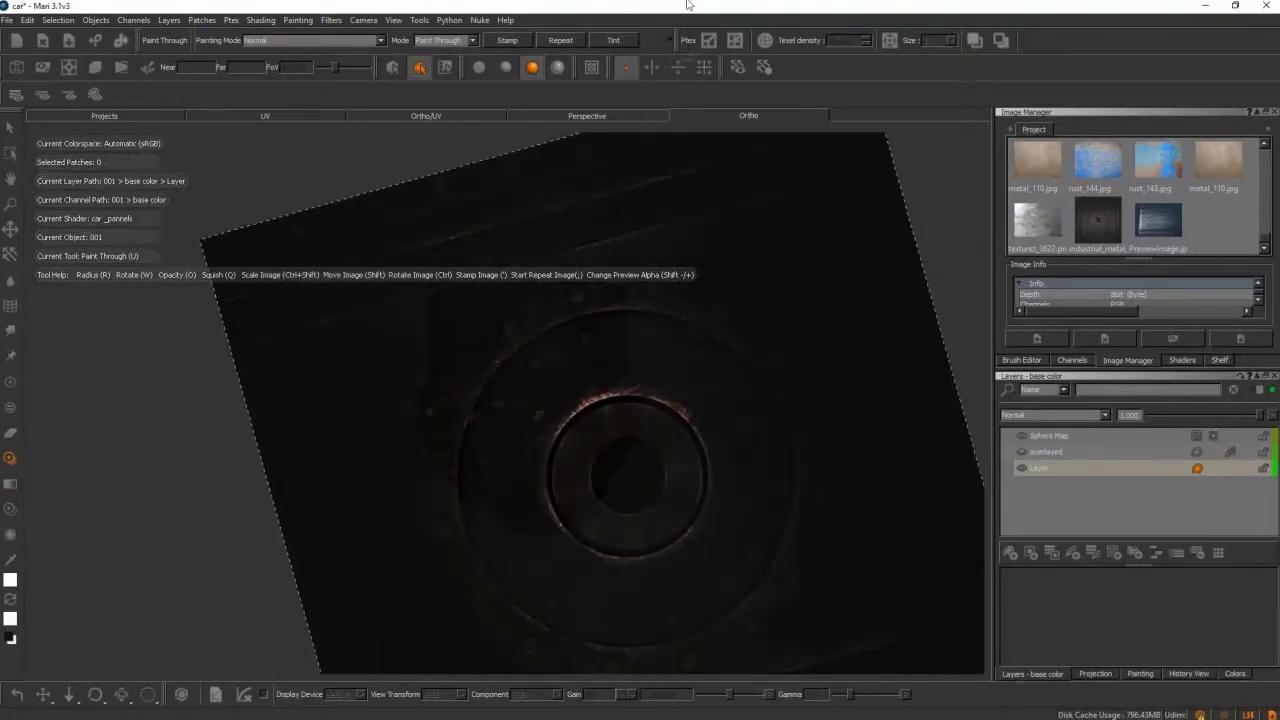
{"action": "key", "text": "u"}
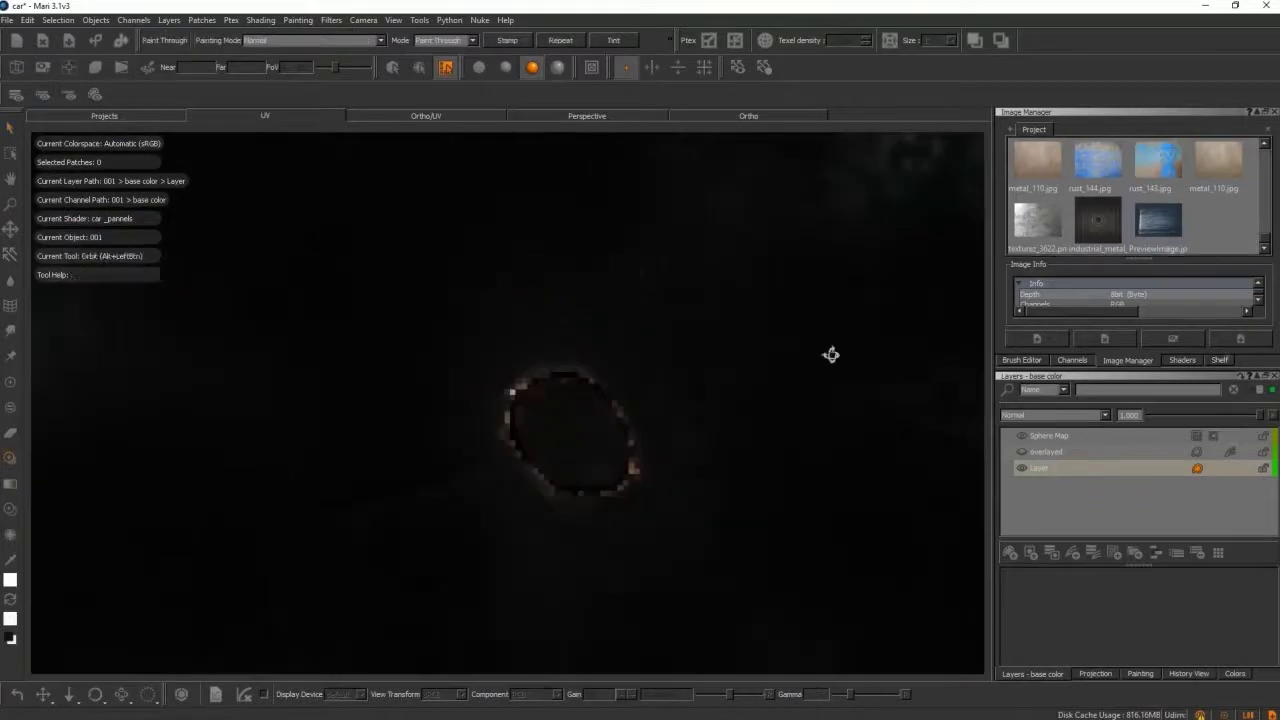
{"action": "left_click_drag", "start_coordinate": [626, 323], "coordinate": [649, 416], "text": "alt"}
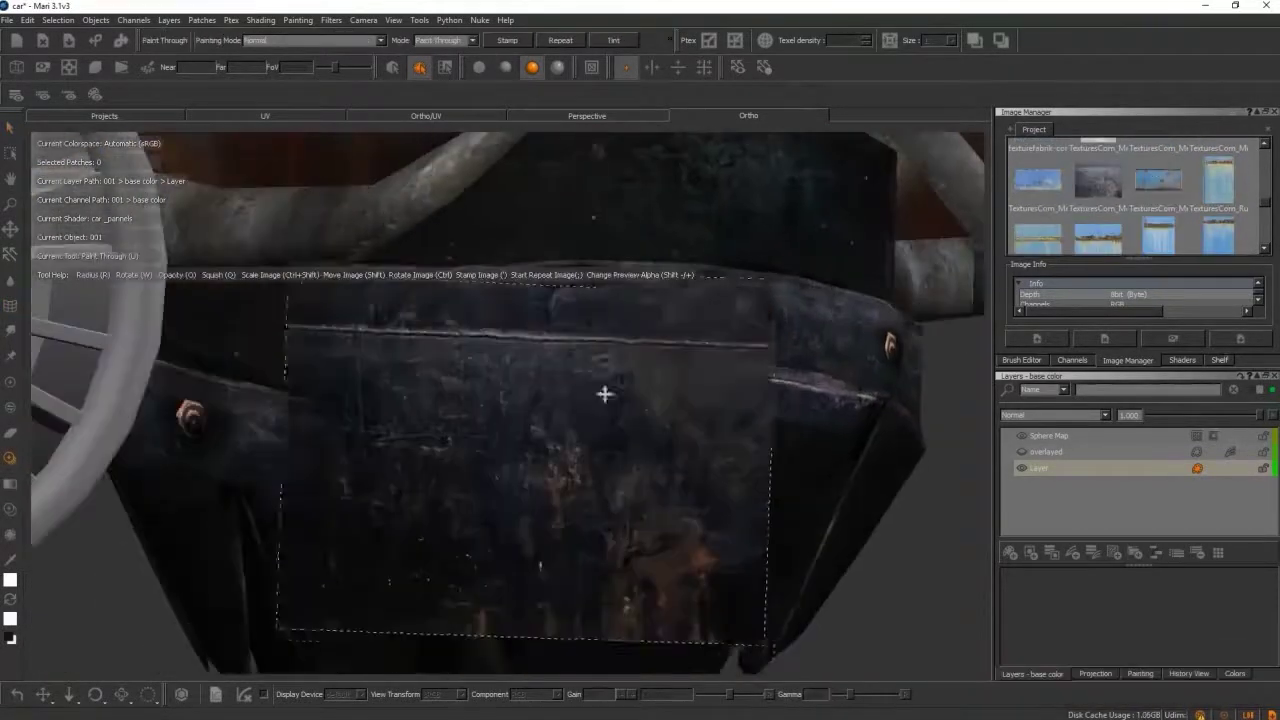
Select the pointed lower panels and hide everything else.
{"action": "key", "text": "s"}
{"action": "left_click", "coordinate": [540, 435]}
{"action": "right_click", "coordinate": [586, 414]}
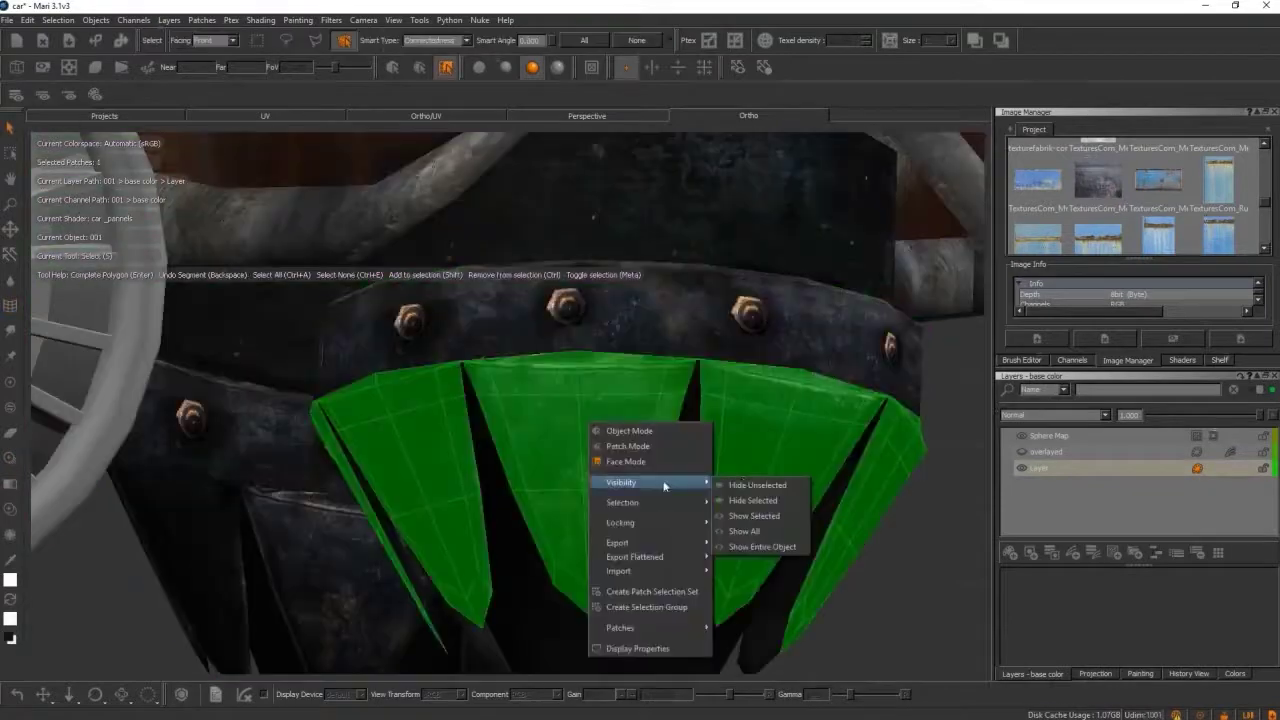
{"action": "left_click", "coordinate": [606, 422]}
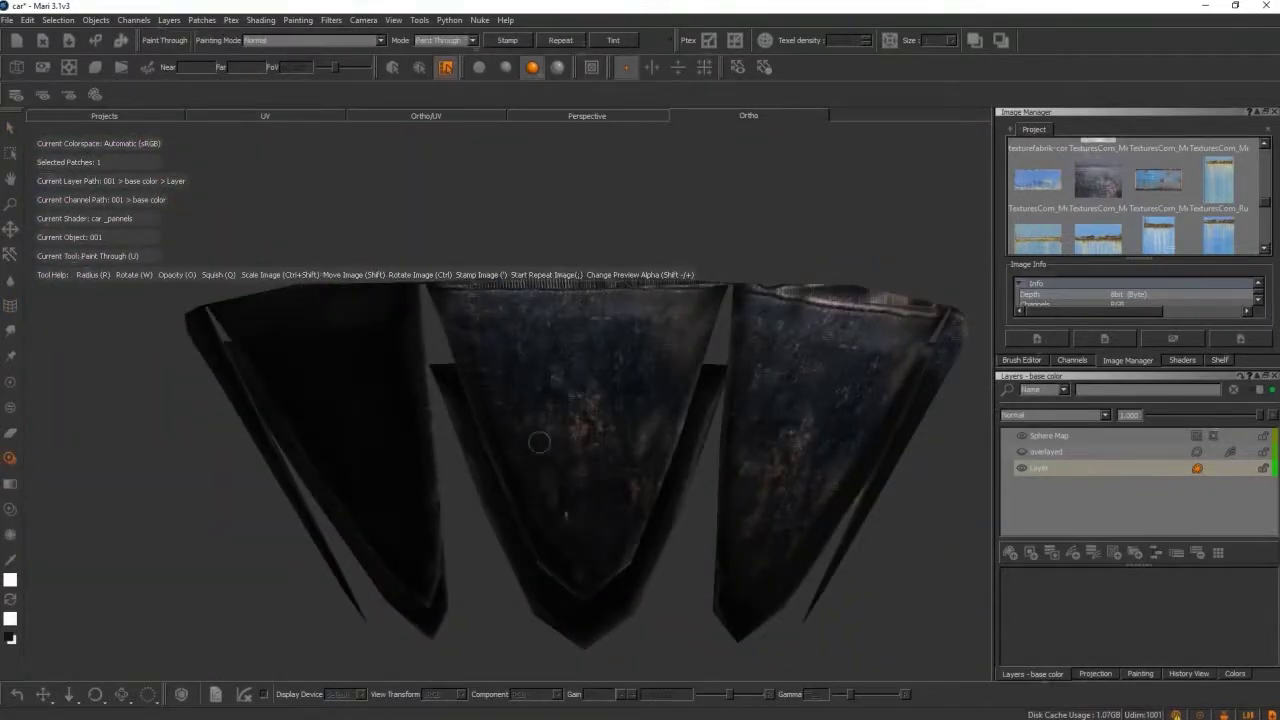
{"action": "right_click_drag", "start_coordinate": [588, 348], "coordinate": [622, 312], "text": "alt"}
Paint the dark worn metal image through onto the isolated panels from several angles.
{"action": "key", "text": "u"}
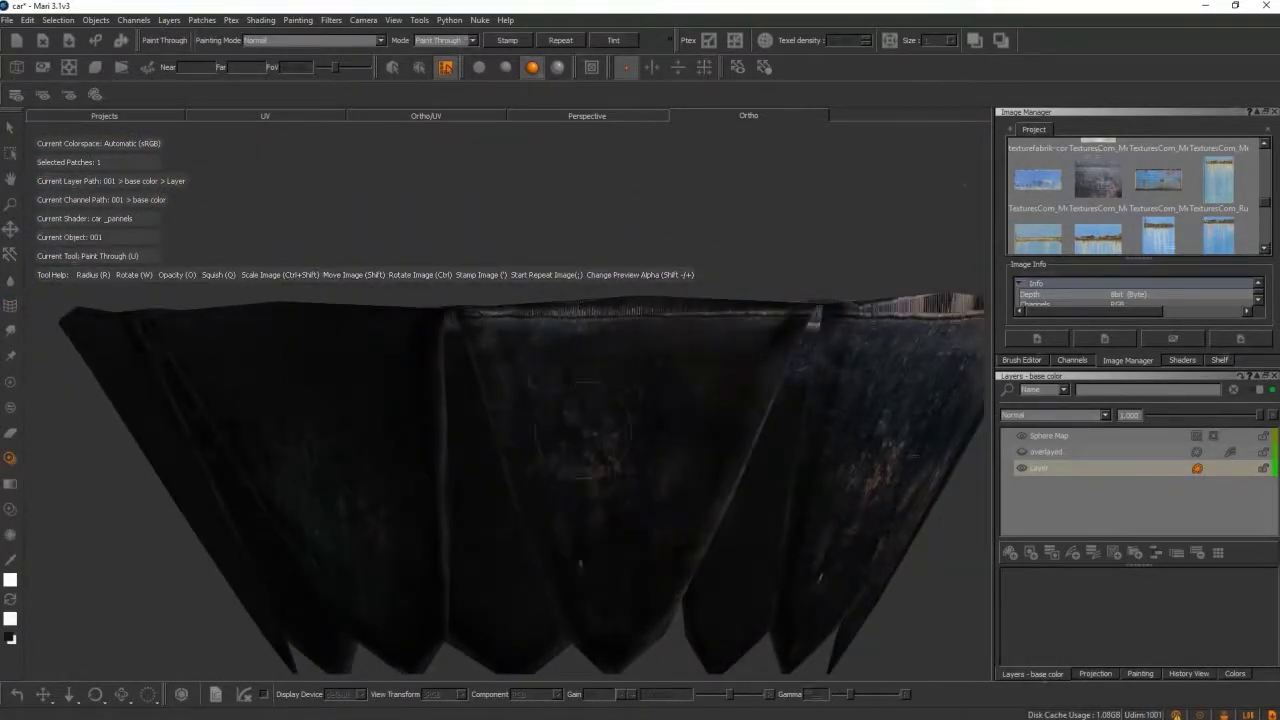
{"action": "key", "text": "u"}
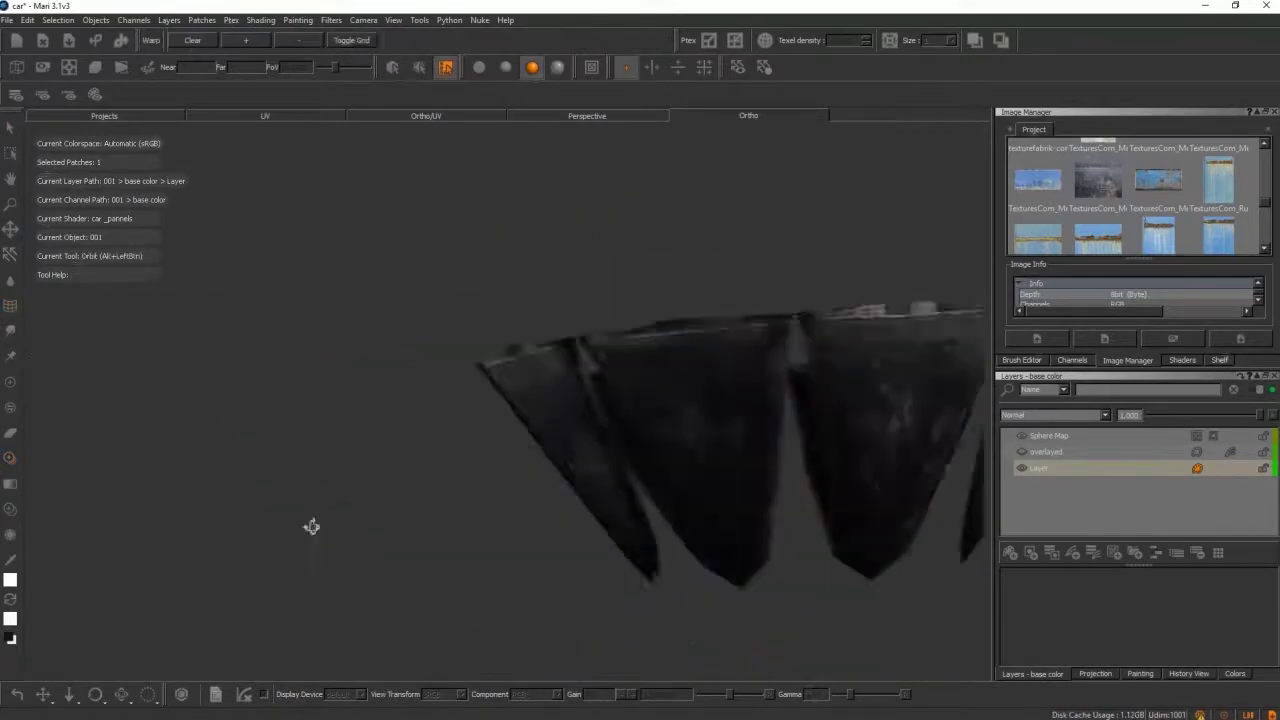
{"action": "mouse_move", "coordinate": [633, 469]}
{"action": "left_mouse_down", "text": "alt"}
{"action": "mouse_move", "coordinate": [660, 371]}
{"action": "mouse_move", "coordinate": [540, 406]}
{"action": "mouse_move", "coordinate": [580, 323]}
{"action": "left_mouse_up", "text": "alt"}
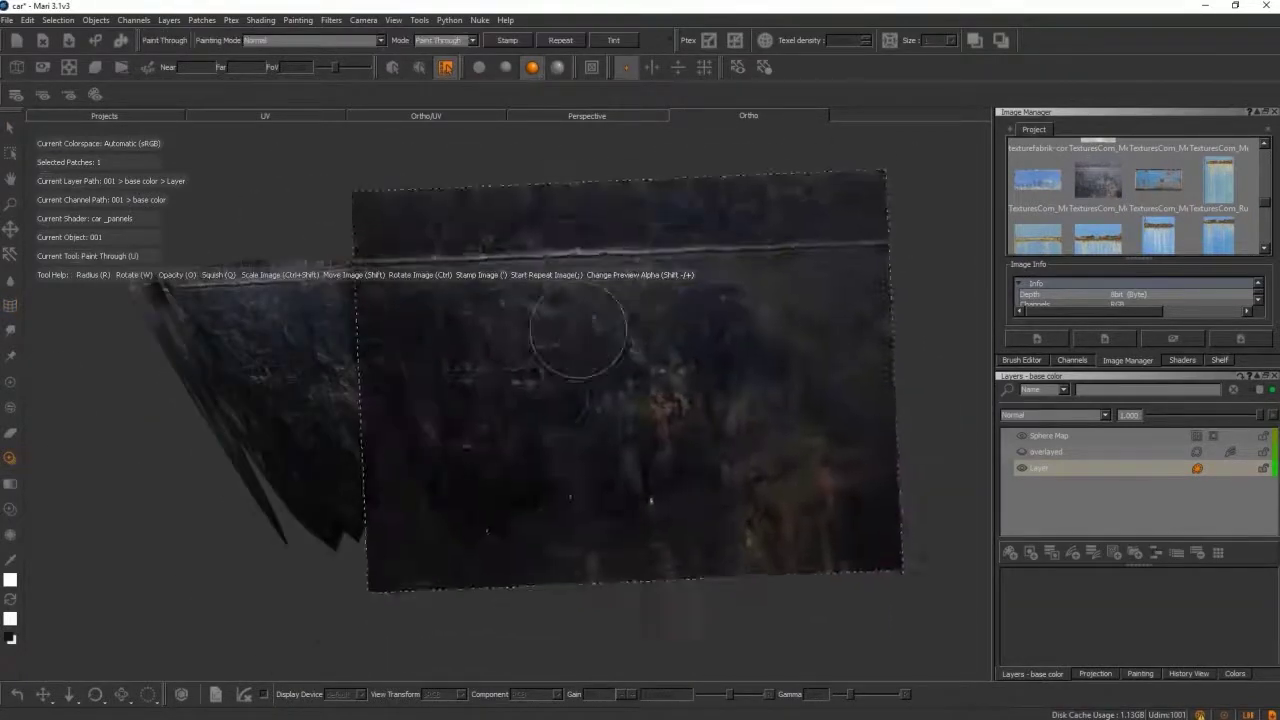
{"action": "left_click_drag", "start_coordinate": [563, 366], "coordinate": [600, 350], "text": "alt"}
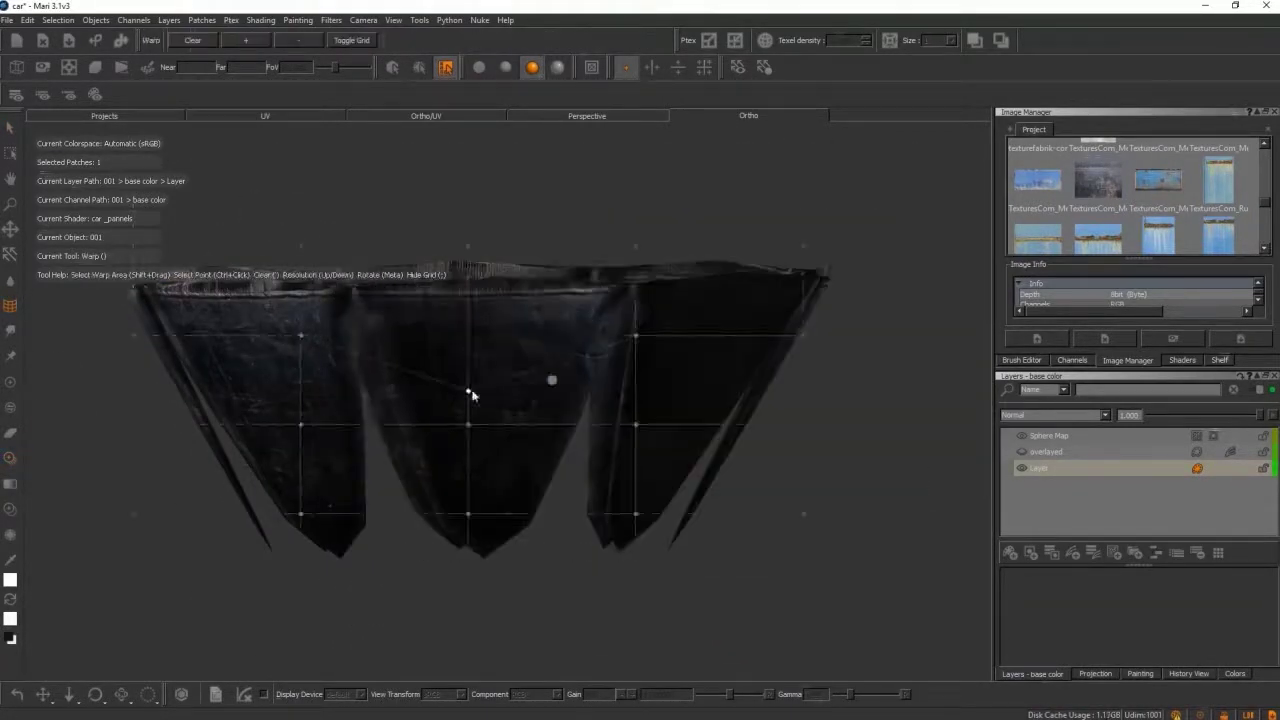
{"action": "left_click_drag", "start_coordinate": [466, 346], "coordinate": [548, 306], "text": "alt"}
{"action": "key", "text": "u"}
{"action": "key", "text": "s"}
{"action": "left_click_drag", "start_coordinate": [586, 415], "coordinate": [702, 421], "text": "alt"}
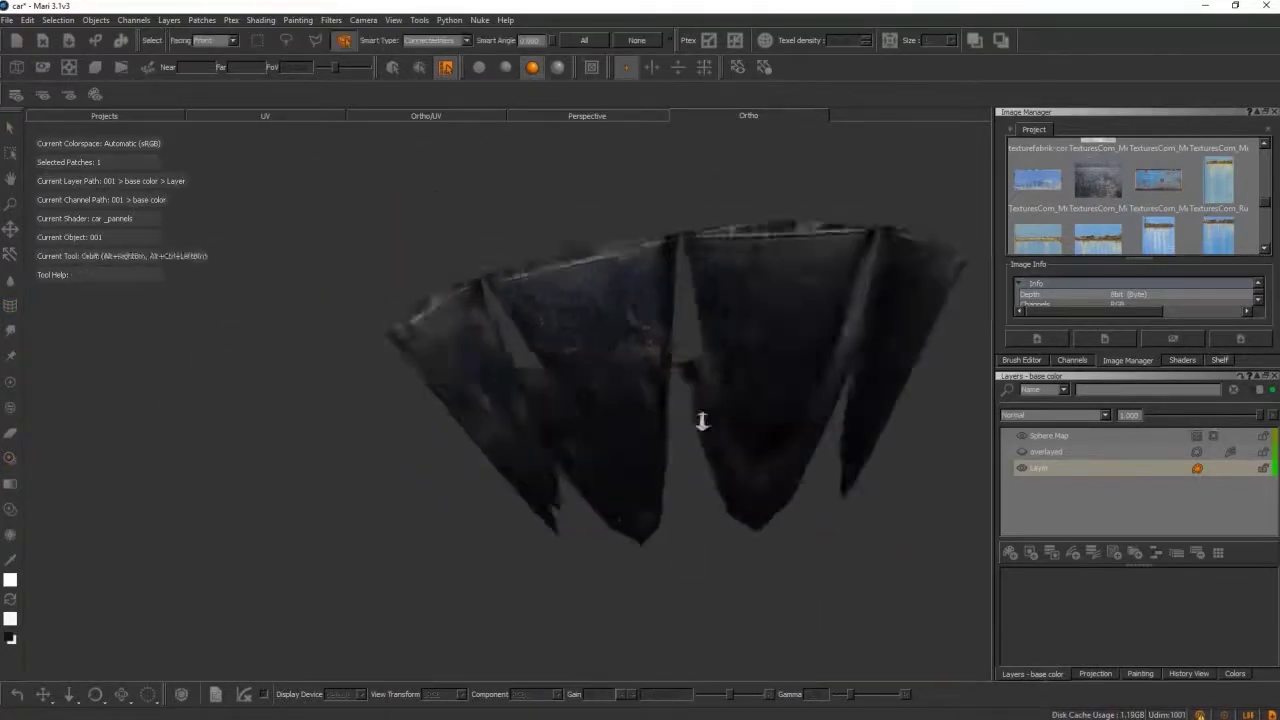
{"action": "scroll", "coordinate": [702, 421], "scroll_direction": "up", "scroll_amount": 5}
Paint faint white wear on the panels with a Shelf grunge edge brush at 0.22 opacity.
{"action": "key", "text": "p"}
{"action": "left_click", "coordinate": [1262, 131]}
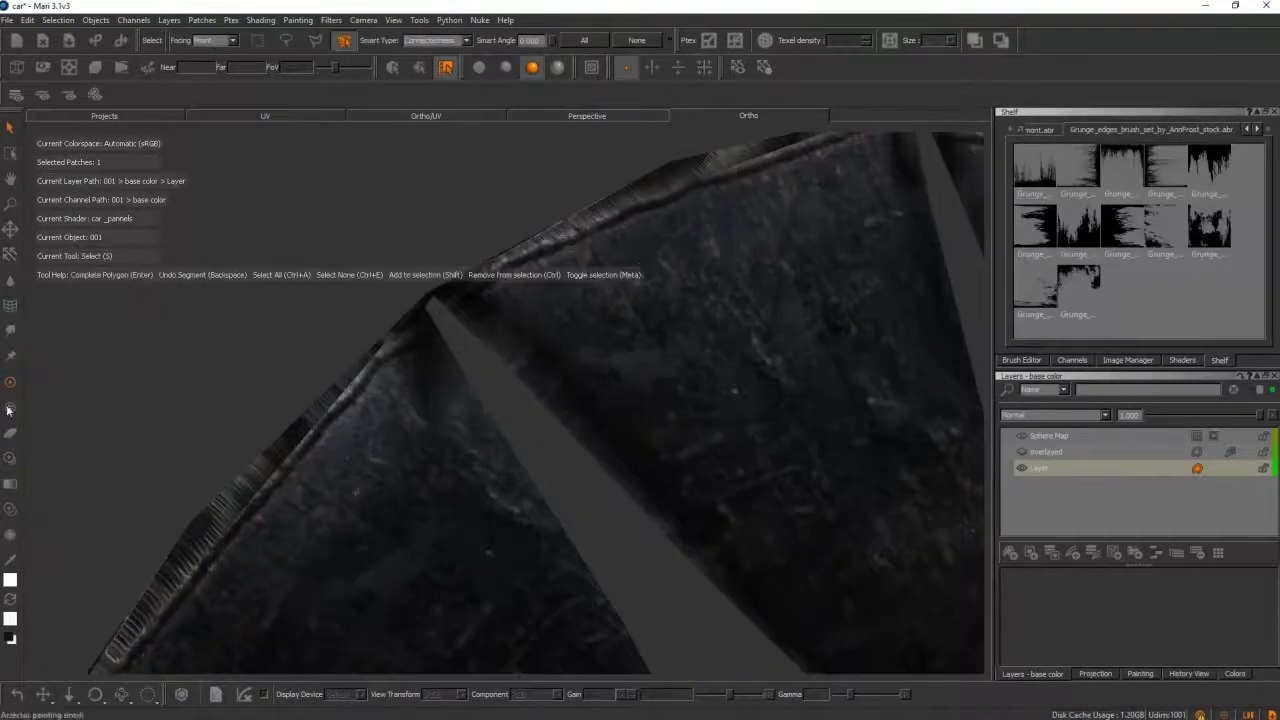
{"action": "left_click", "coordinate": [643, 300]}
{"action": "left_click_drag", "start_coordinate": [643, 300], "coordinate": [560, 330], "text": "alt"}
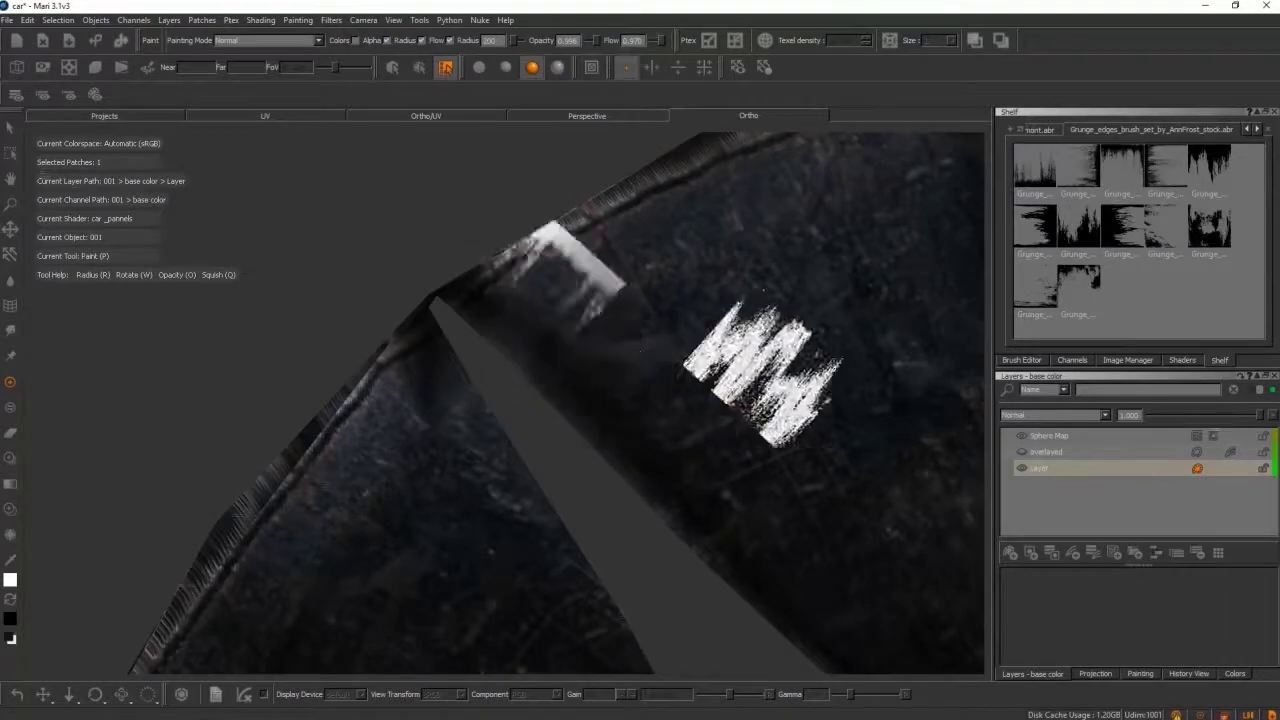
{"action": "left_click", "coordinate": [1021, 360]}
{"action": "left_click_drag", "start_coordinate": [560, 400], "coordinate": [480, 300], "text": "alt"}
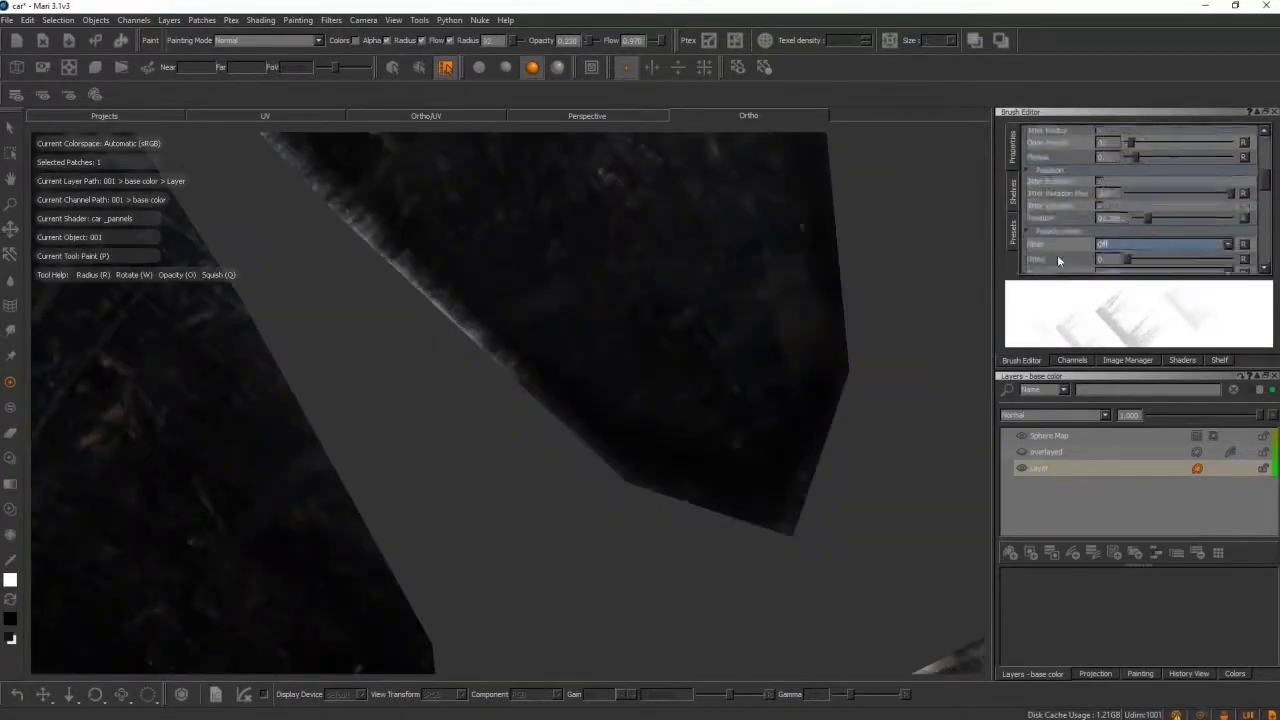
{"action": "scroll", "coordinate": [1058, 260], "scroll_direction": "up", "scroll_amount": 5}
{"action": "left_click_drag", "start_coordinate": [580, 400], "coordinate": [680, 440]}
Restore the hidden parts and zoom out to see the whole bolted part.
{"action": "left_click_drag", "start_coordinate": [750, 346], "coordinate": [615, 418], "text": "alt"}
{"action": "right_click", "coordinate": [615, 418]}
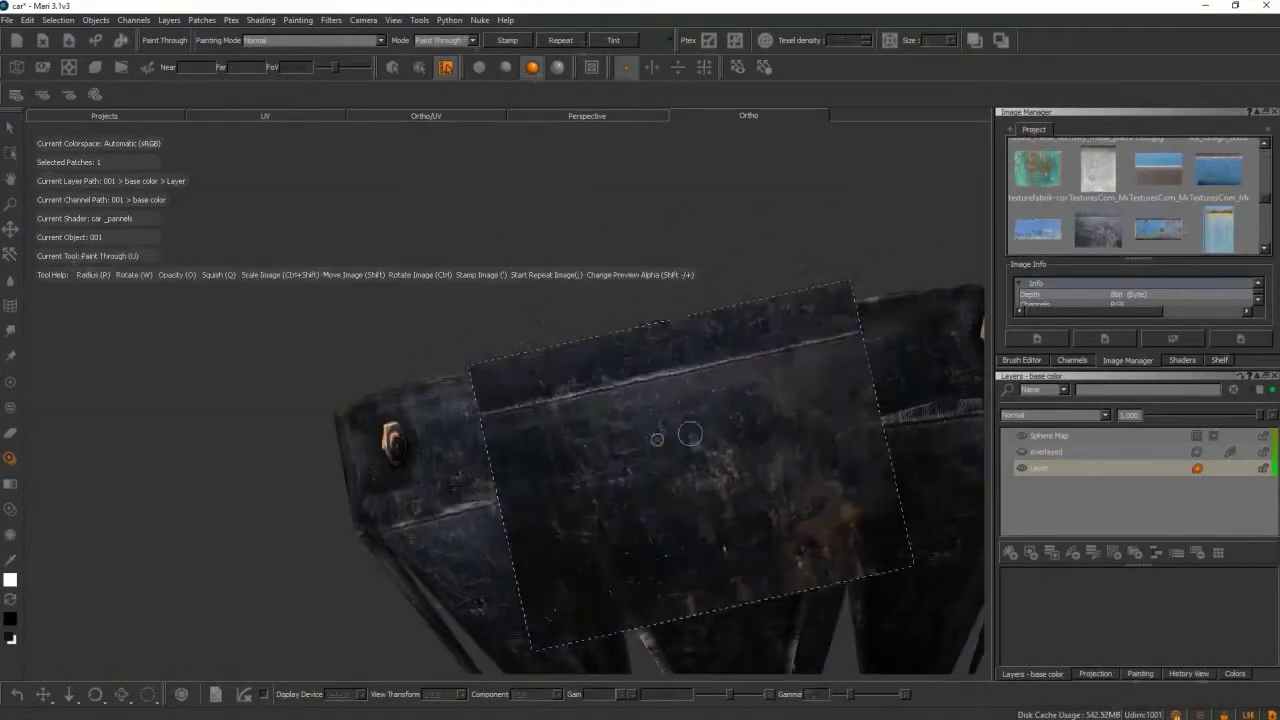
{"action": "left_click_drag", "start_coordinate": [690, 433], "coordinate": [548, 403], "text": "alt"}
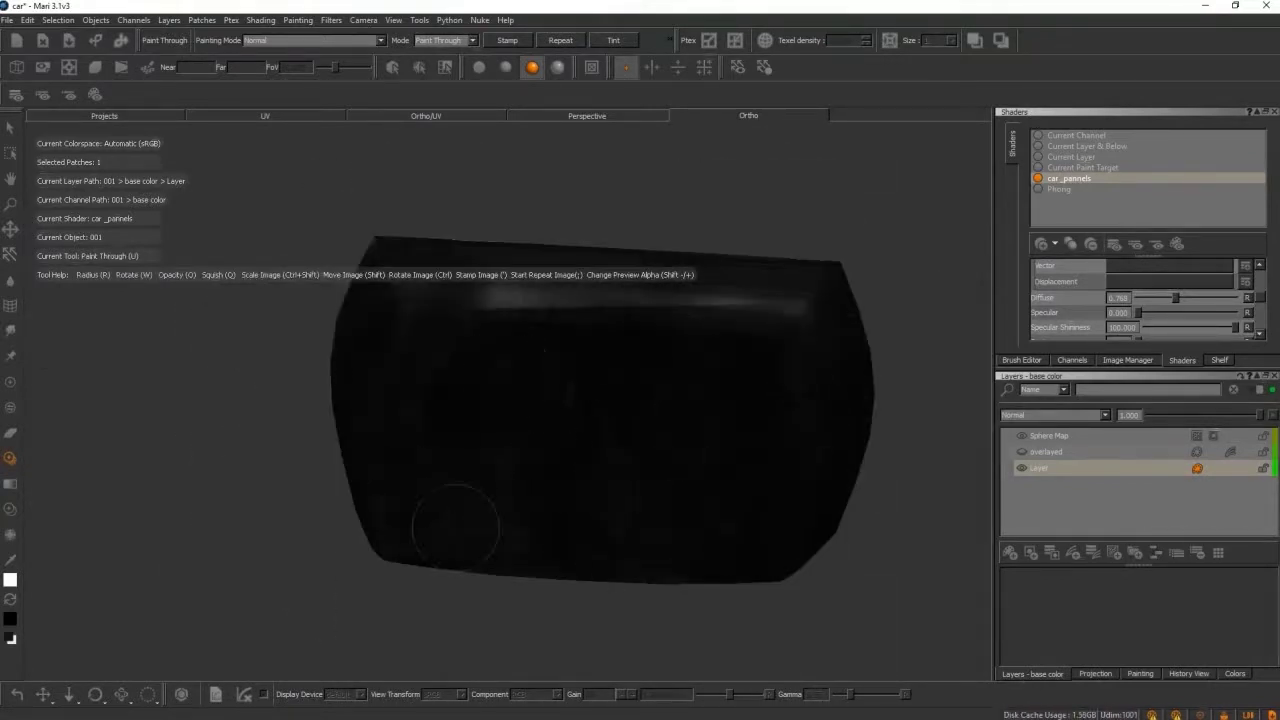
Frame the black boxy part's edges closely in Paint mode for soft light wear.
{"action": "left_click_drag", "start_coordinate": [455, 528], "coordinate": [497, 395], "text": "alt"}
{"action": "left_click_drag", "start_coordinate": [573, 313], "coordinate": [748, 334], "text": "alt"}
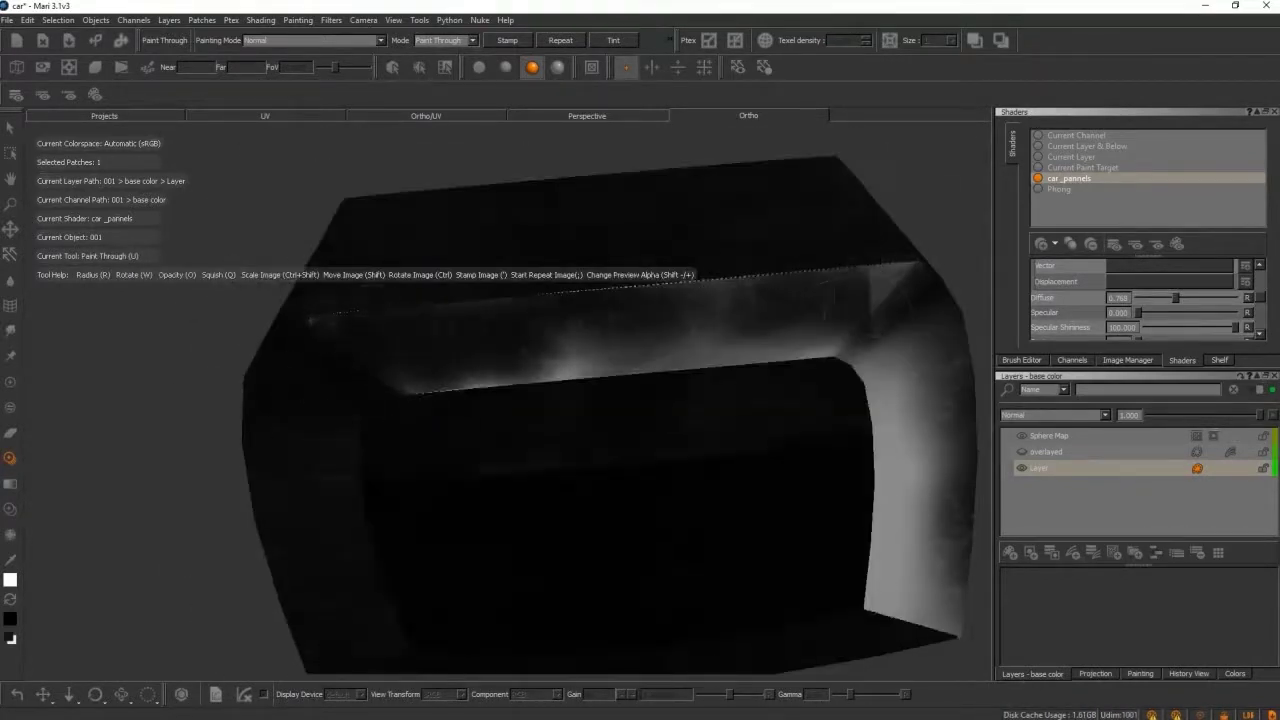
{"action": "mouse_move", "coordinate": [867, 160]}
{"action": "left_mouse_down", "text": "alt"}
{"action": "mouse_move", "coordinate": [483, 474]}
{"action": "mouse_move", "coordinate": [657, 420]}
{"action": "mouse_move", "coordinate": [545, 409]}
{"action": "left_mouse_up", "text": "alt"}
{"action": "scroll", "coordinate": [497, 373], "scroll_direction": "down", "scroll_amount": 5}
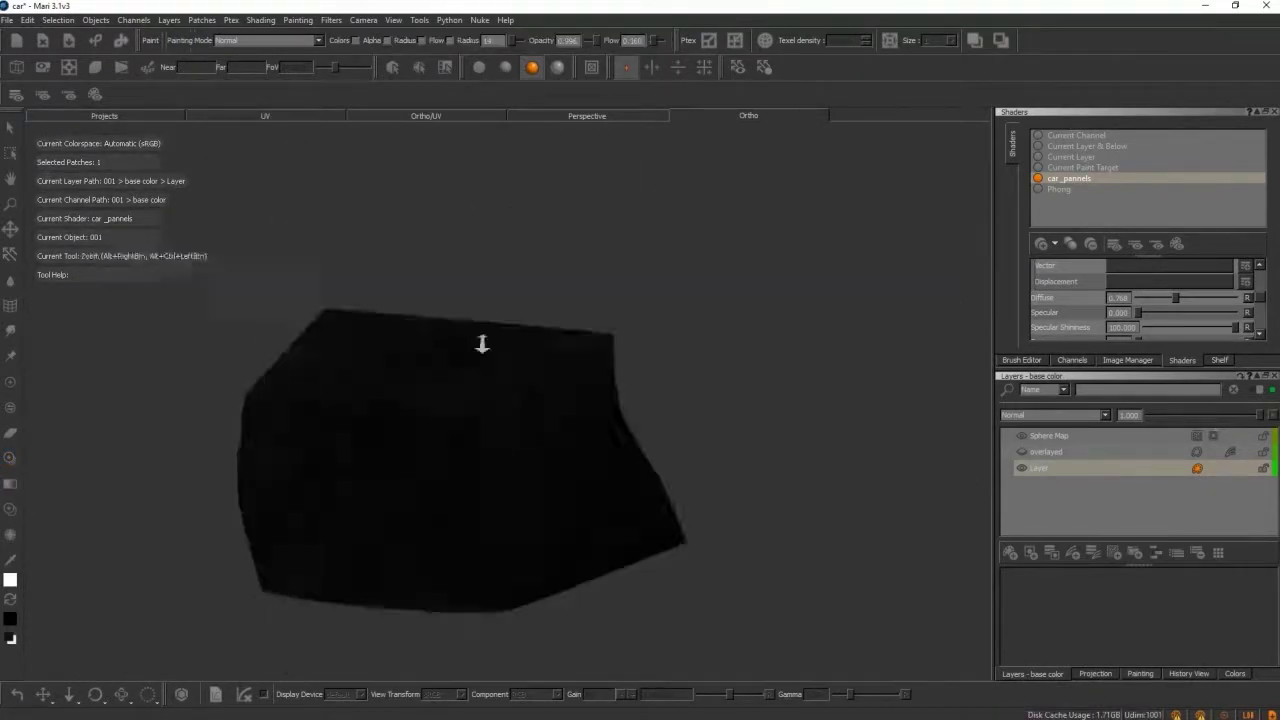
{"action": "right_click_drag", "start_coordinate": [482, 343], "coordinate": [560, 300], "text": "alt"}
{"action": "key", "text": "p"}
{"action": "mouse_move", "coordinate": [560, 300]}
{"action": "left_mouse_down", "text": "alt"}
{"action": "mouse_move", "coordinate": [640, 380]}
{"action": "mouse_move", "coordinate": [524, 392]}
{"action": "mouse_move", "coordinate": [557, 329]}
{"action": "mouse_move", "coordinate": [540, 389]}
{"action": "mouse_move", "coordinate": [674, 429]}
{"action": "mouse_move", "coordinate": [736, 276]}
{"action": "mouse_move", "coordinate": [799, 234]}
{"action": "left_mouse_up", "text": "alt"}
{"action": "mouse_move", "coordinate": [781, 434]}
{"action": "left_mouse_down", "text": "alt"}
{"action": "mouse_move", "coordinate": [651, 500]}
{"action": "mouse_move", "coordinate": [724, 403]}
{"action": "mouse_move", "coordinate": [543, 219]}
{"action": "left_mouse_up", "text": "alt"}
{"action": "mouse_move", "coordinate": [513, 270]}
{"action": "left_mouse_down", "text": "alt"}
{"action": "mouse_move", "coordinate": [563, 423]}
{"action": "mouse_move", "coordinate": [603, 183]}
{"action": "mouse_move", "coordinate": [689, 494]}
{"action": "mouse_move", "coordinate": [665, 545]}
{"action": "mouse_move", "coordinate": [557, 471]}
{"action": "mouse_move", "coordinate": [443, 532]}
{"action": "mouse_move", "coordinate": [489, 426]}
{"action": "mouse_move", "coordinate": [523, 427]}
{"action": "left_mouse_up", "text": "alt"}
Minimize Mari to bring new images from the desktop into the Image Manager.
{"action": "key", "text": "t"}
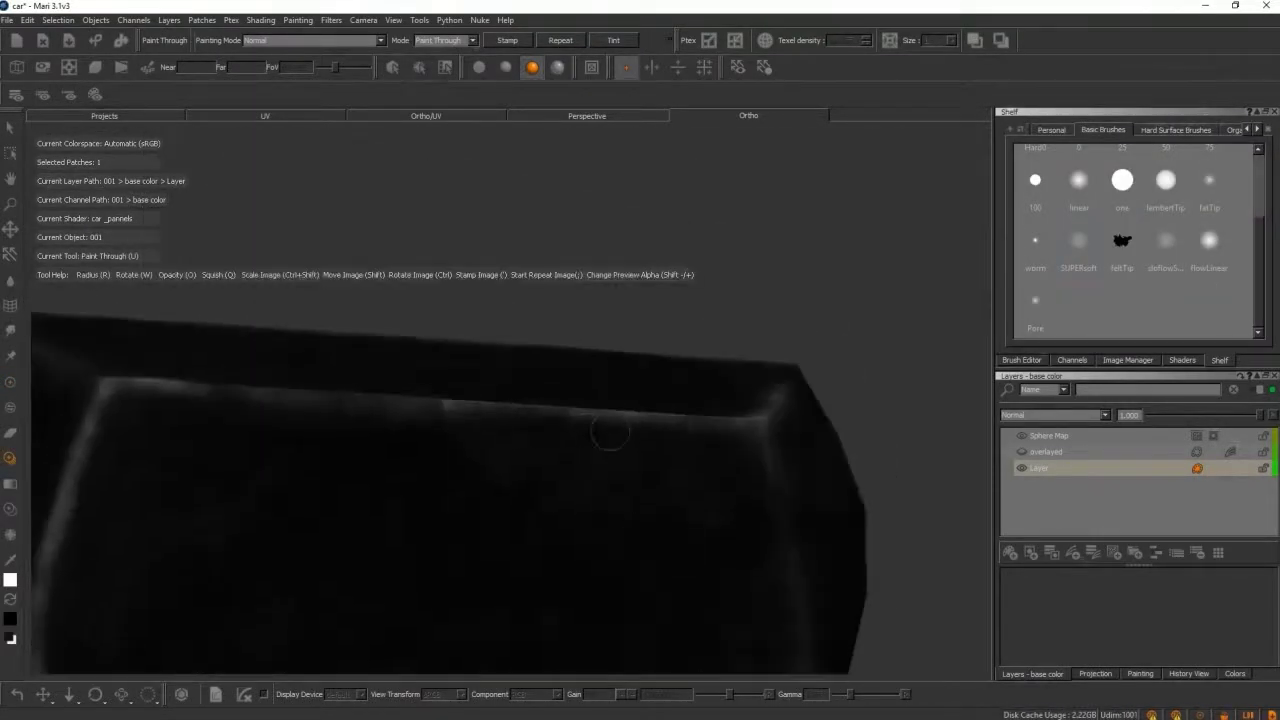
{"action": "scroll", "coordinate": [523, 427], "scroll_direction": "up", "scroll_amount": 2}
{"action": "key", "text": "f"}
{"action": "scroll", "coordinate": [711, 509], "scroll_direction": "up", "scroll_amount": 3}
{"action": "left_click", "coordinate": [573, 708]}
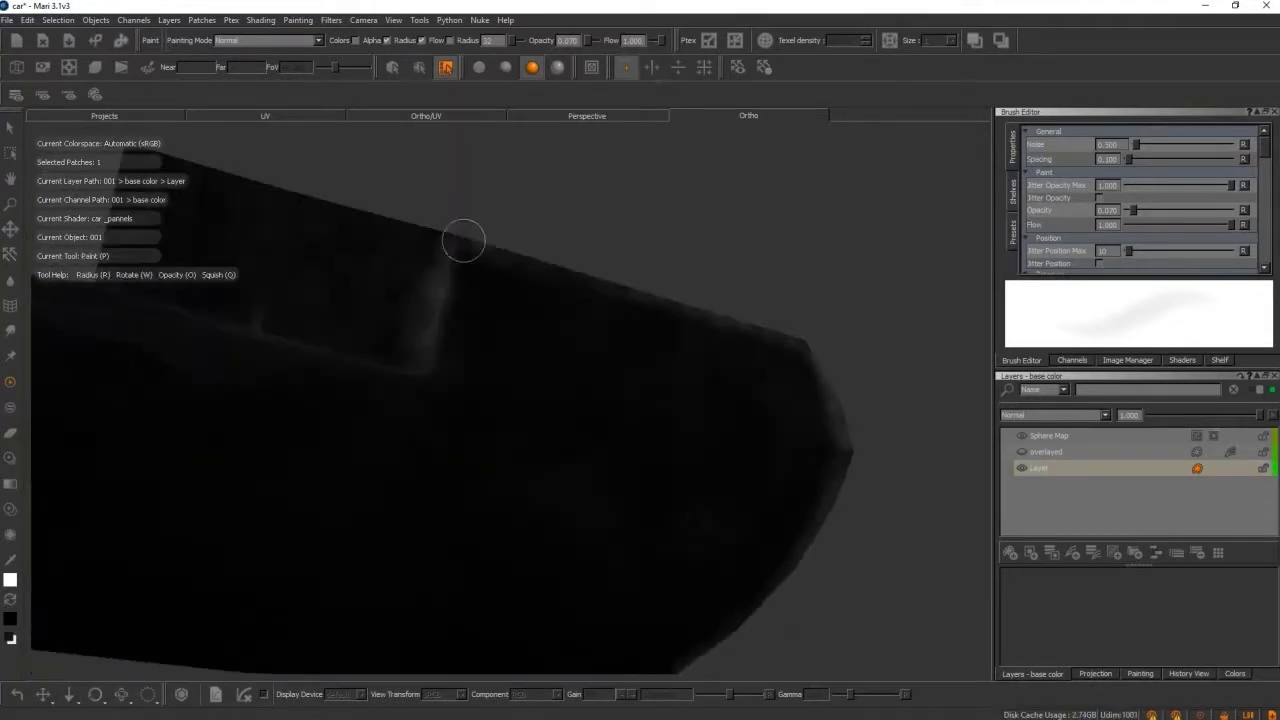
Enable Paint Through (U) and orbit the car to line up the dark metal image on the panel.
{"action": "right_click_drag", "start_coordinate": [414, 277], "coordinate": [691, 481], "text": "alt"}
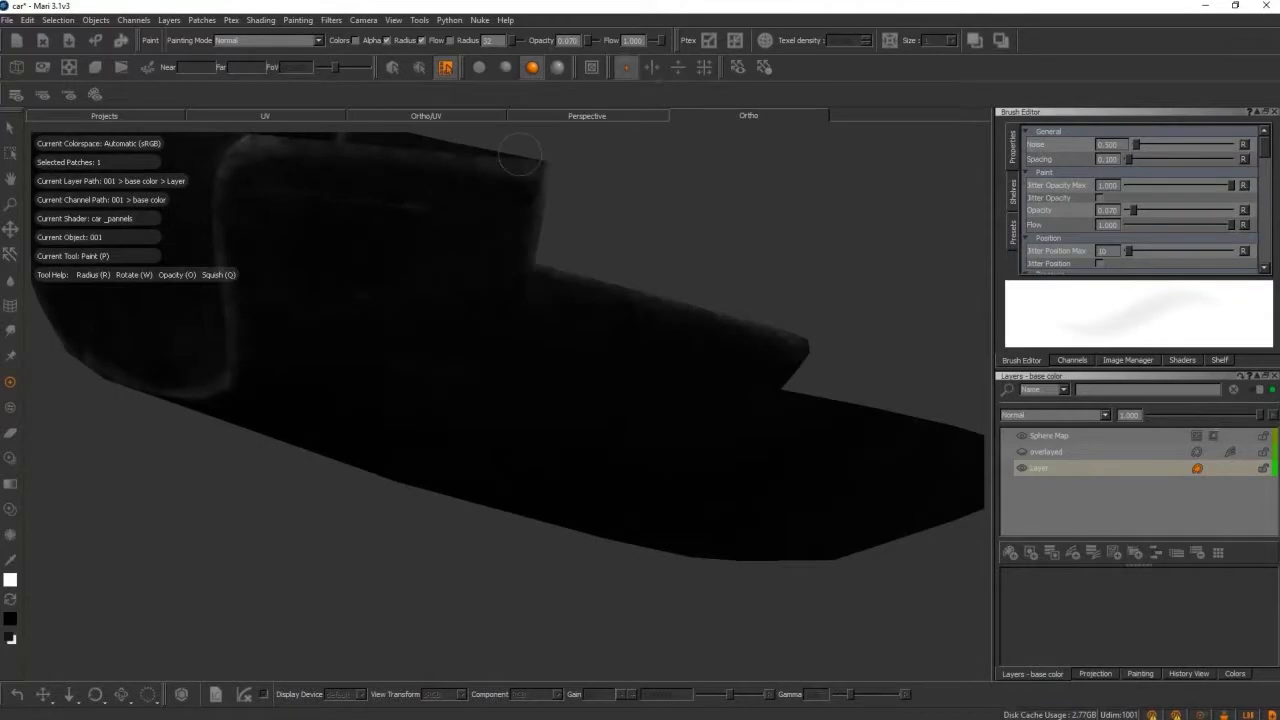
{"action": "key", "text": "u"}
{"action": "mouse_move", "coordinate": [424, 330]}
{"action": "left_mouse_down", "text": "alt"}
{"action": "mouse_move", "coordinate": [703, 286]}
{"action": "mouse_move", "coordinate": [509, 371]}
{"action": "mouse_move", "coordinate": [625, 485]}
{"action": "left_mouse_up", "text": "alt"}
{"action": "scroll", "coordinate": [625, 485], "scroll_direction": "up", "scroll_amount": 3}
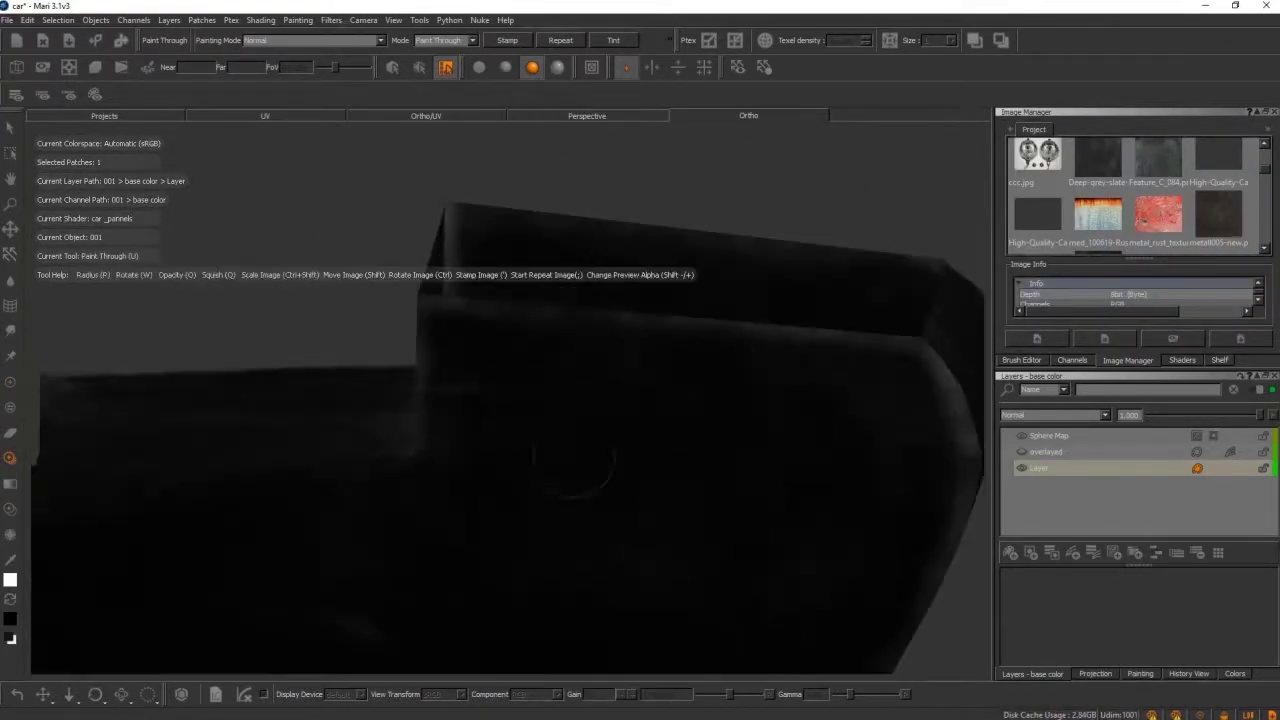
{"action": "left_click_drag", "start_coordinate": [620, 367], "coordinate": [651, 337], "text": "alt"}
{"action": "scroll", "coordinate": [686, 391], "scroll_direction": "up", "scroll_amount": 3}
{"action": "scroll", "coordinate": [686, 391], "scroll_direction": "up", "scroll_amount": 2}
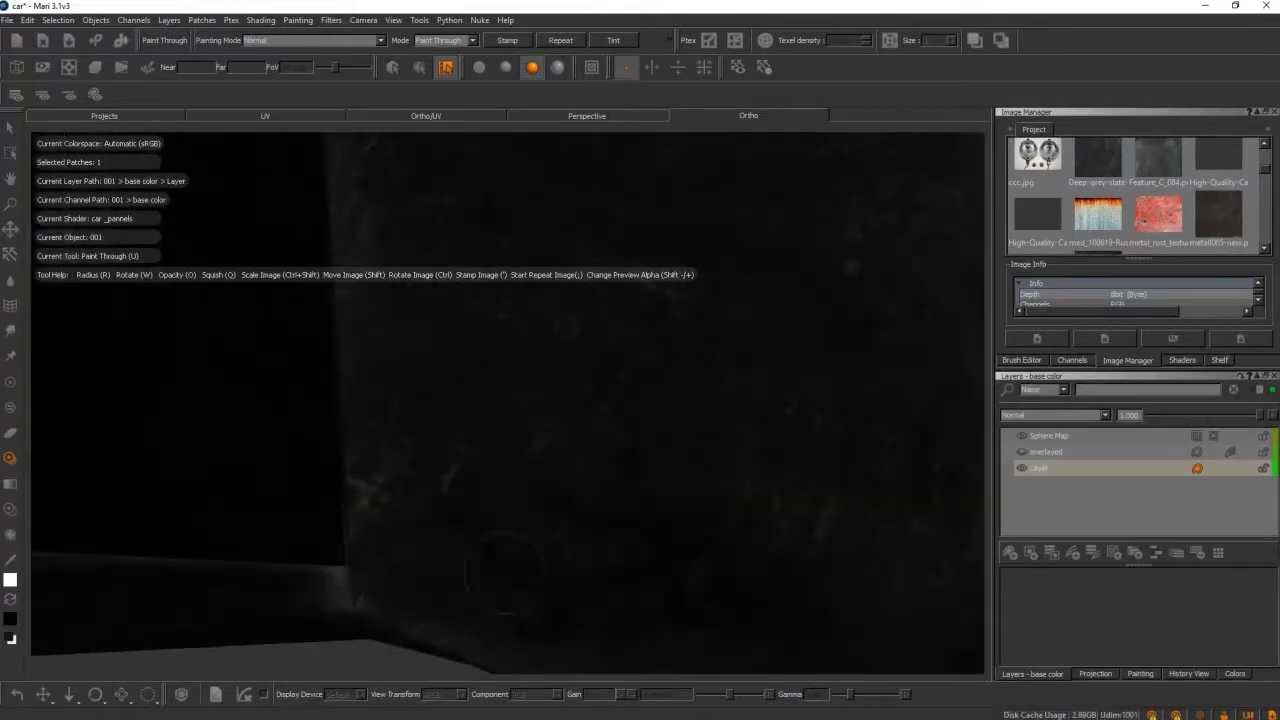
{"action": "scroll", "coordinate": [686, 391], "scroll_direction": "down", "scroll_amount": 5}
{"action": "left_click_drag", "start_coordinate": [686, 391], "coordinate": [432, 440], "text": "alt"}
{"action": "left_click_drag", "start_coordinate": [799, 487], "coordinate": [857, 471], "text": "alt"}
Isolate the selected patch by hiding all other parts, ready for image projection.
{"action": "scroll", "coordinate": [700, 420], "scroll_direction": "up", "scroll_amount": 3}
{"action": "key", "text": "s"}
{"action": "right_click", "coordinate": [752, 390]}
{"action": "mouse_move", "coordinate": [905, 498]}
{"action": "left_click", "coordinate": [917, 450]}
{"action": "key", "text": "u"}
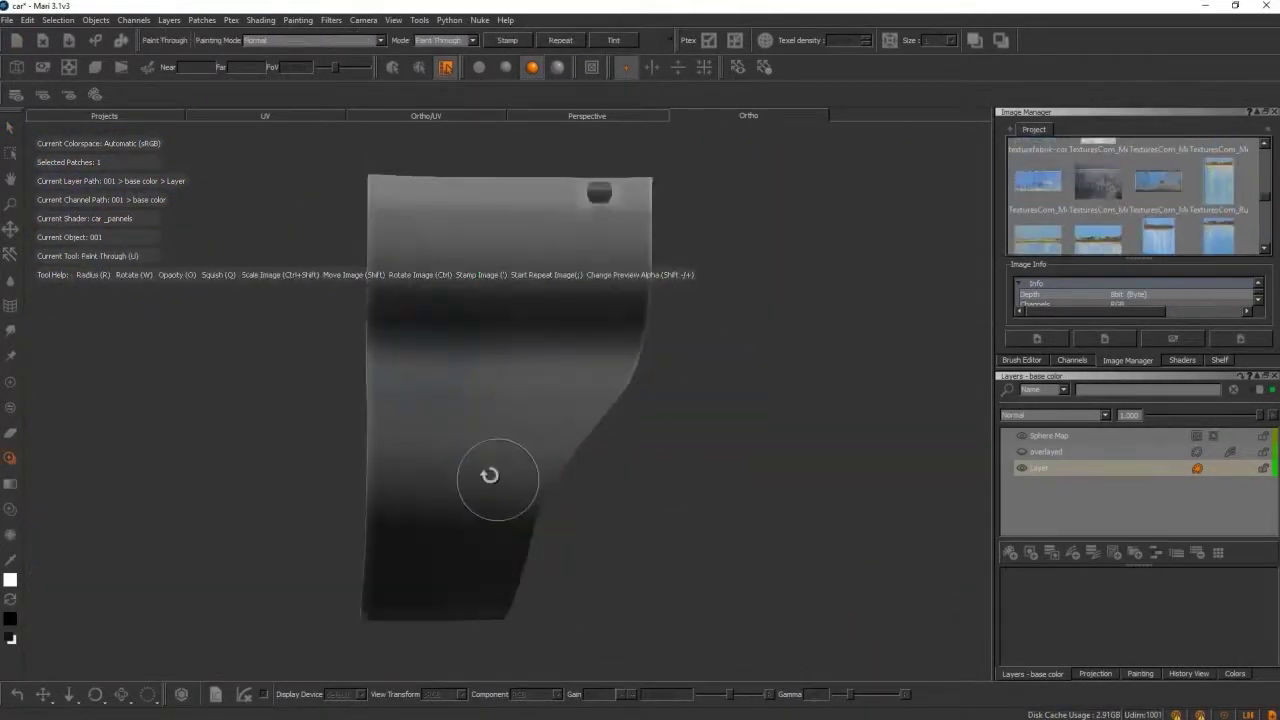
{"action": "scroll", "coordinate": [405, 425], "scroll_direction": "up", "scroll_amount": 3}
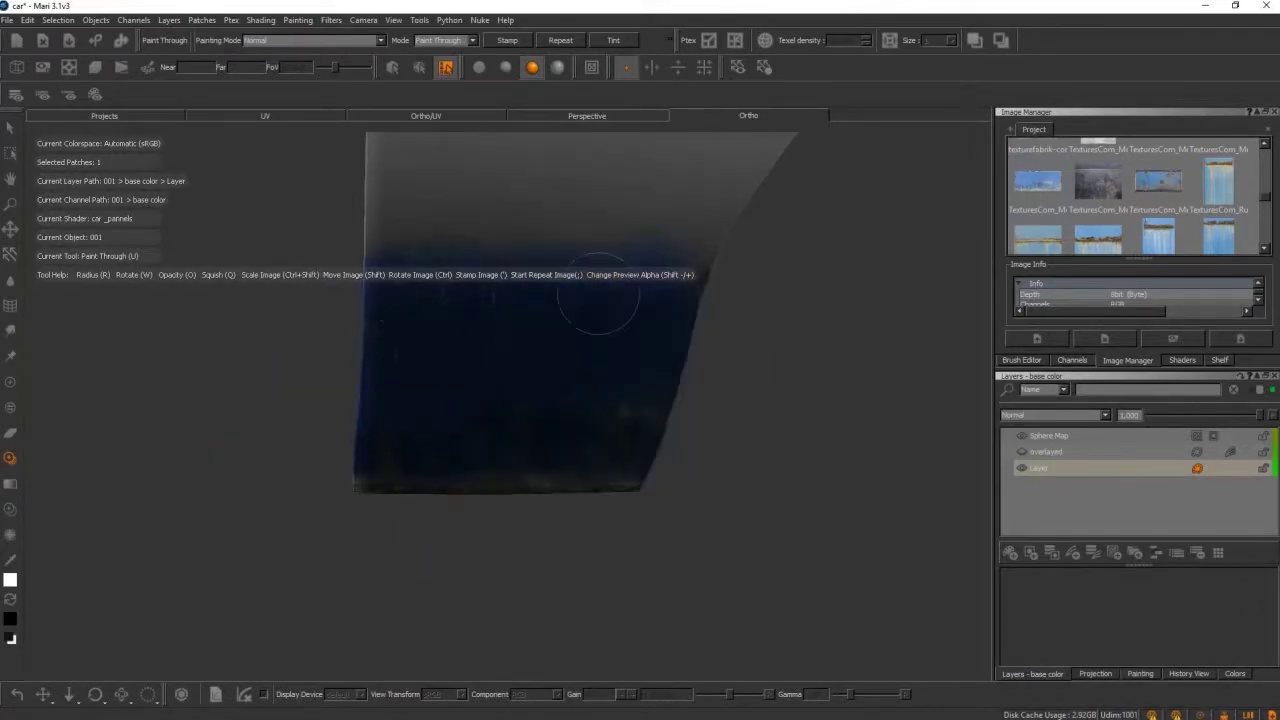
{"action": "scroll", "coordinate": [622, 519], "scroll_direction": "down", "scroll_amount": 3}
Move, rotate and line up the rusty blue image over the isolated patch.
{"action": "left_click_drag", "start_coordinate": [857, 431], "coordinate": [620, 263], "text": "shift"}
{"action": "left_click_drag", "start_coordinate": [592, 381], "coordinate": [592, 551], "text": "shift"}
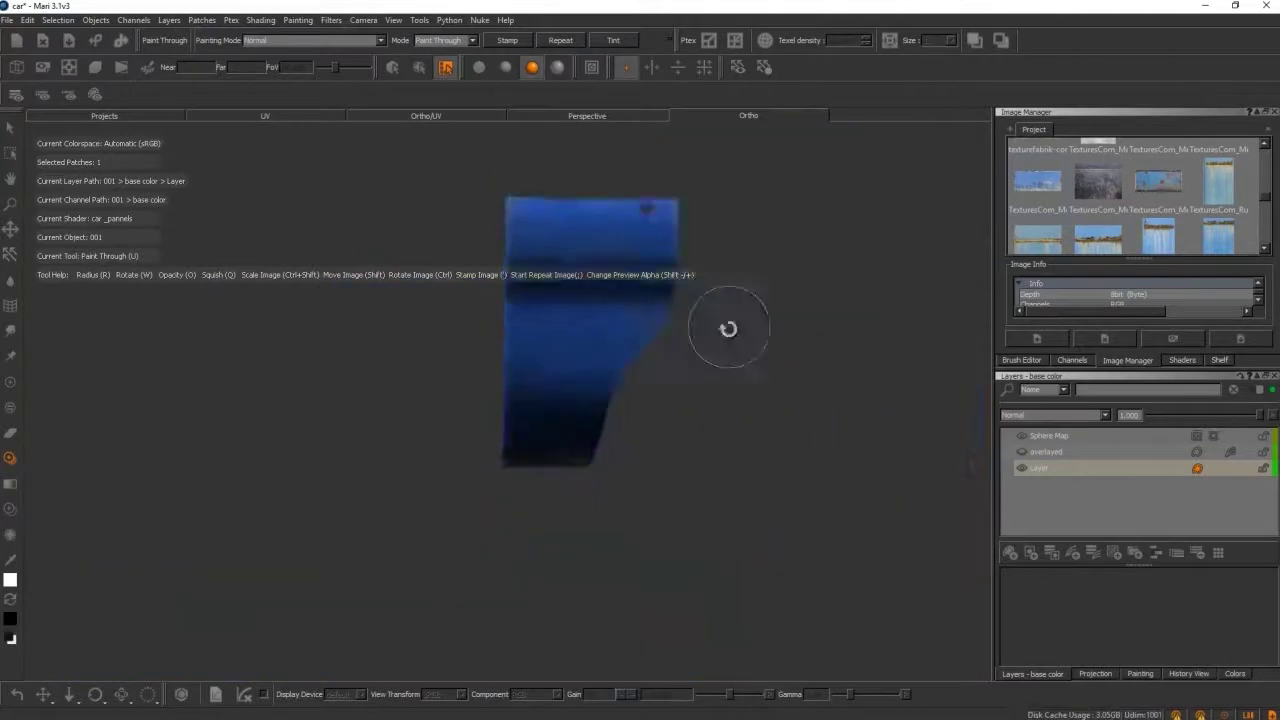
{"action": "left_click_drag", "start_coordinate": [467, 349], "coordinate": [620, 441], "text": "shift"}
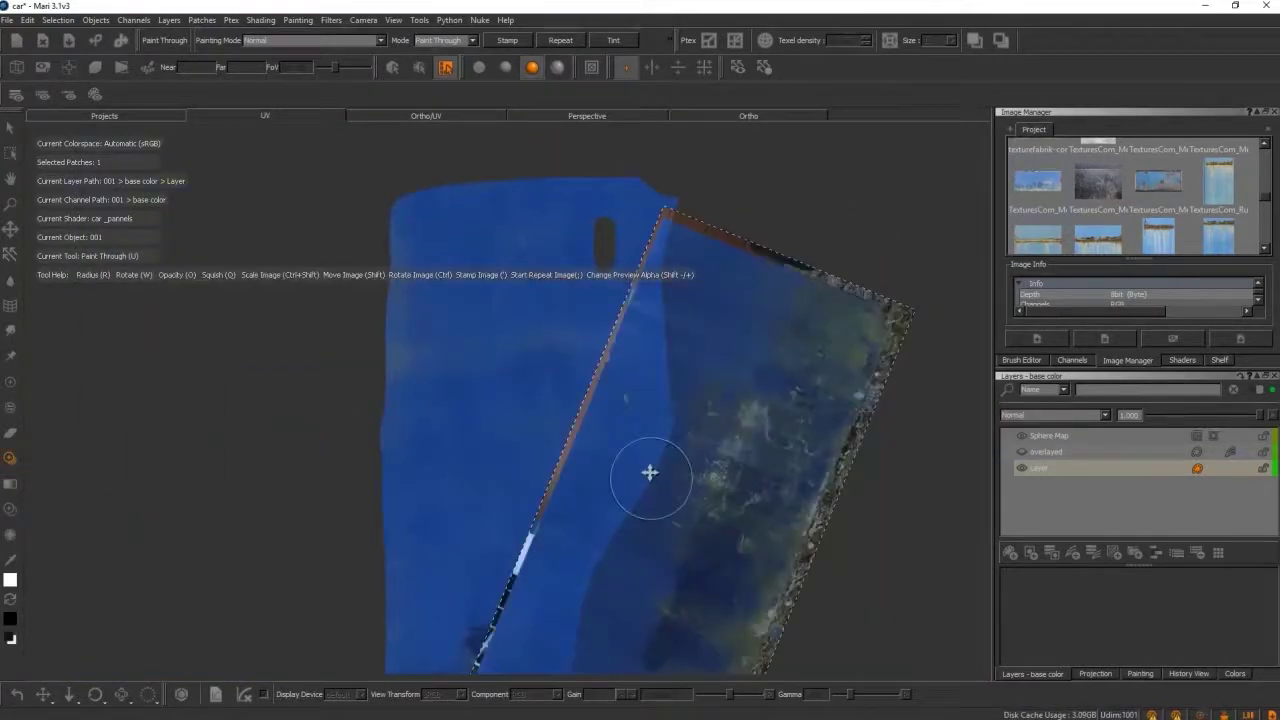
{"action": "right_click_drag", "start_coordinate": [750, 461], "coordinate": [611, 486], "text": "alt"}
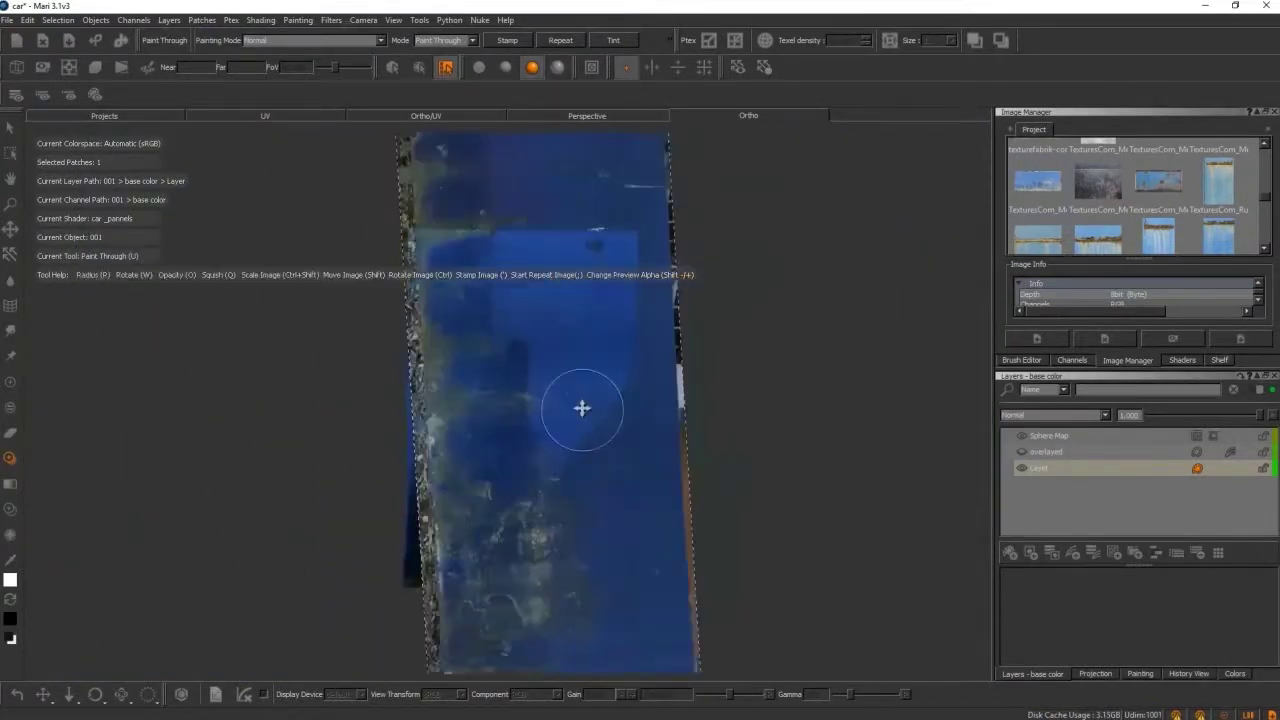
{"action": "left_click_drag", "start_coordinate": [819, 345], "coordinate": [917, 437], "text": "ctrl"}
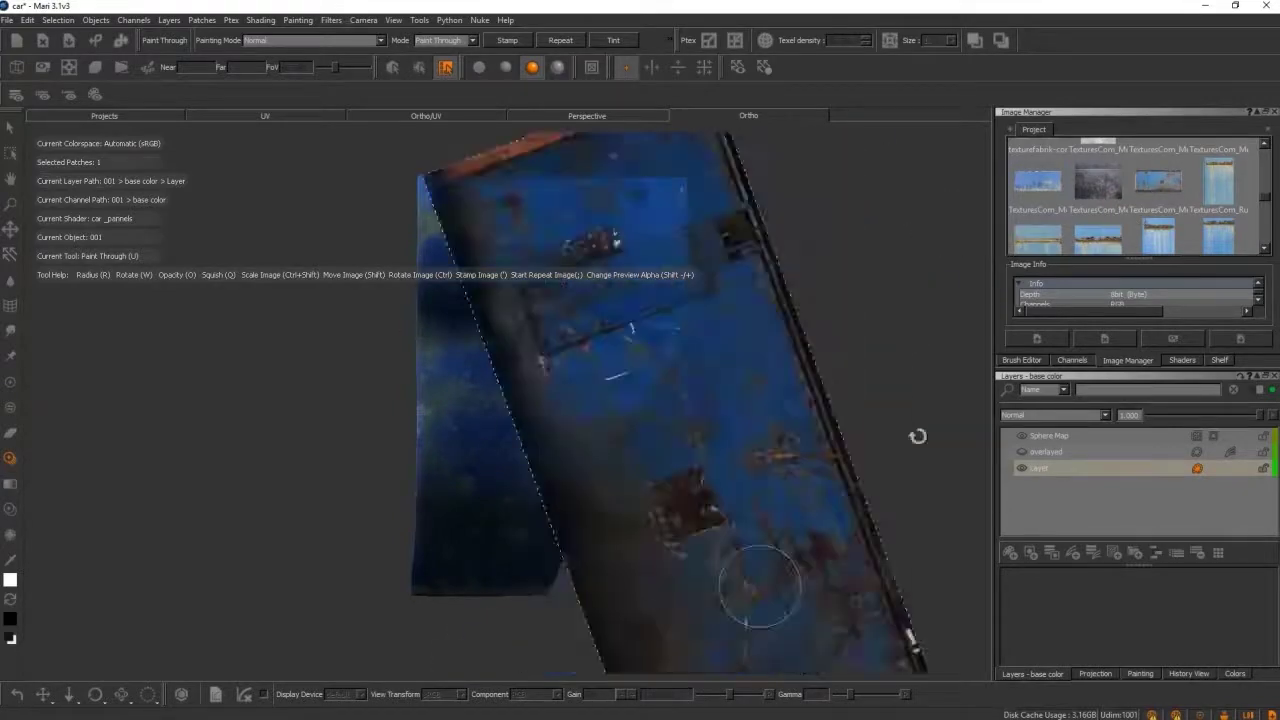
{"action": "left_click_drag", "start_coordinate": [560, 351], "coordinate": [517, 429], "text": "shift"}
Select and frame the next body panel, then project the rusty blue image onto it.
{"action": "key", "text": "s"}
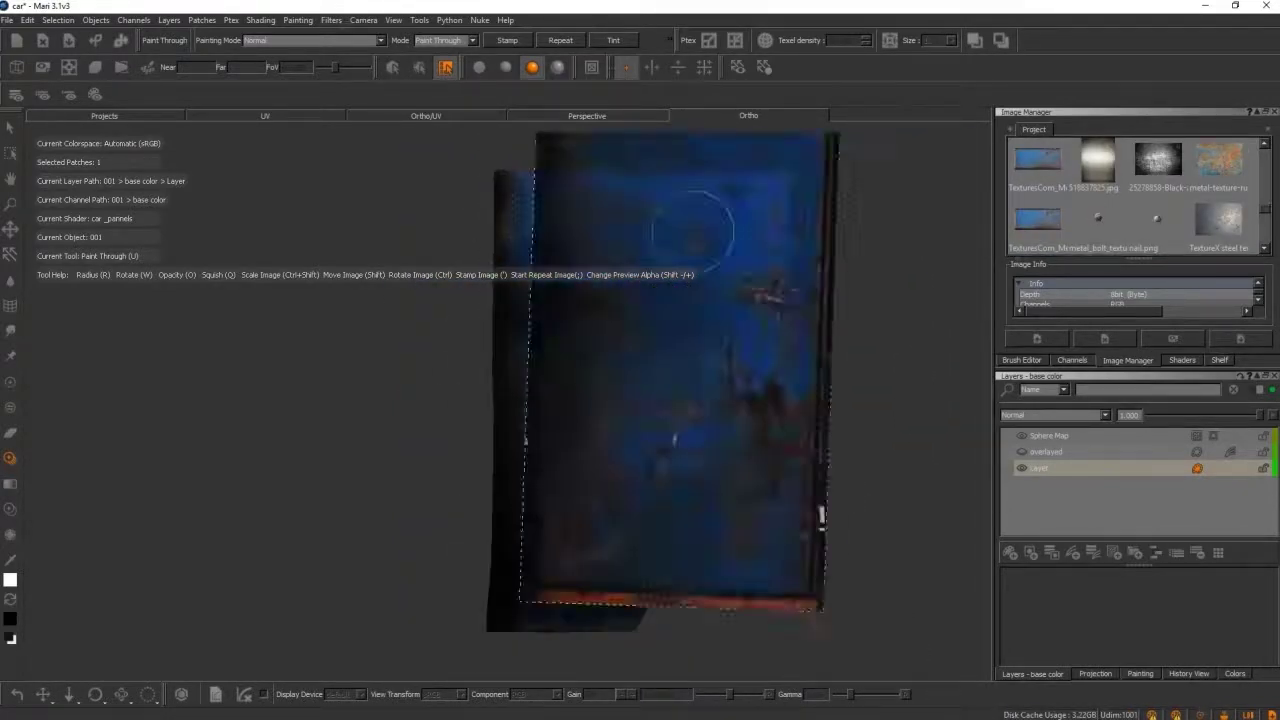
{"action": "right_click_drag", "start_coordinate": [649, 414], "coordinate": [648, 272], "text": "alt"}
{"action": "mouse_move", "coordinate": [648, 272]}
{"action": "left_mouse_down", "text": "alt"}
{"action": "mouse_move", "coordinate": [765, 342]}
{"action": "mouse_move", "coordinate": [537, 292]}
{"action": "left_mouse_up", "text": "alt"}
{"action": "key", "text": "f"}
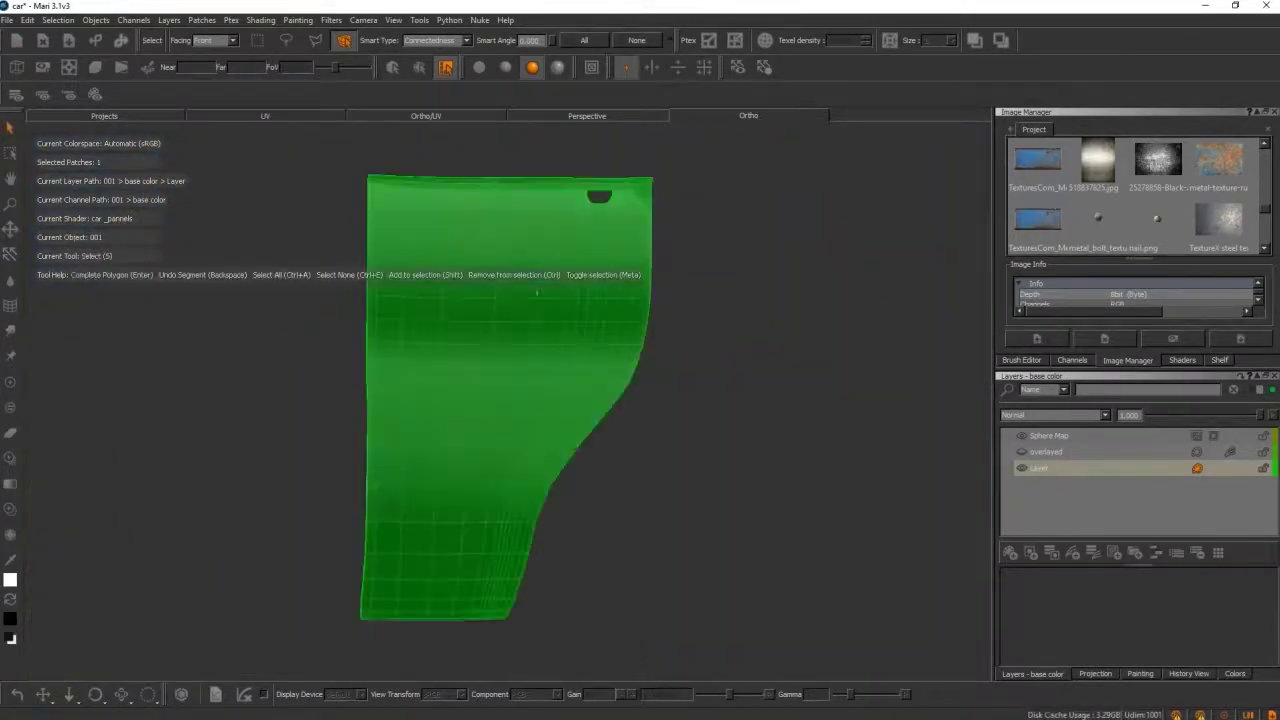
{"action": "key", "text": "u"}
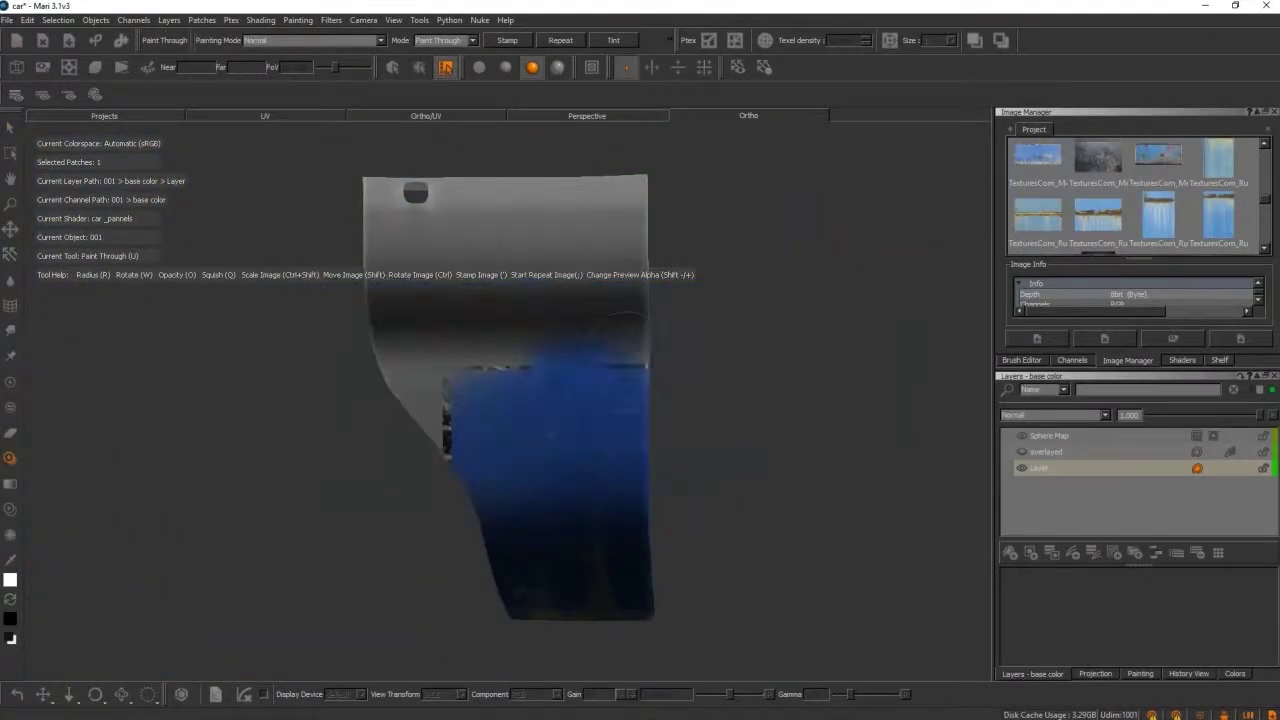
{"action": "left_click_drag", "start_coordinate": [500, 371], "coordinate": [390, 213], "text": "shift"}
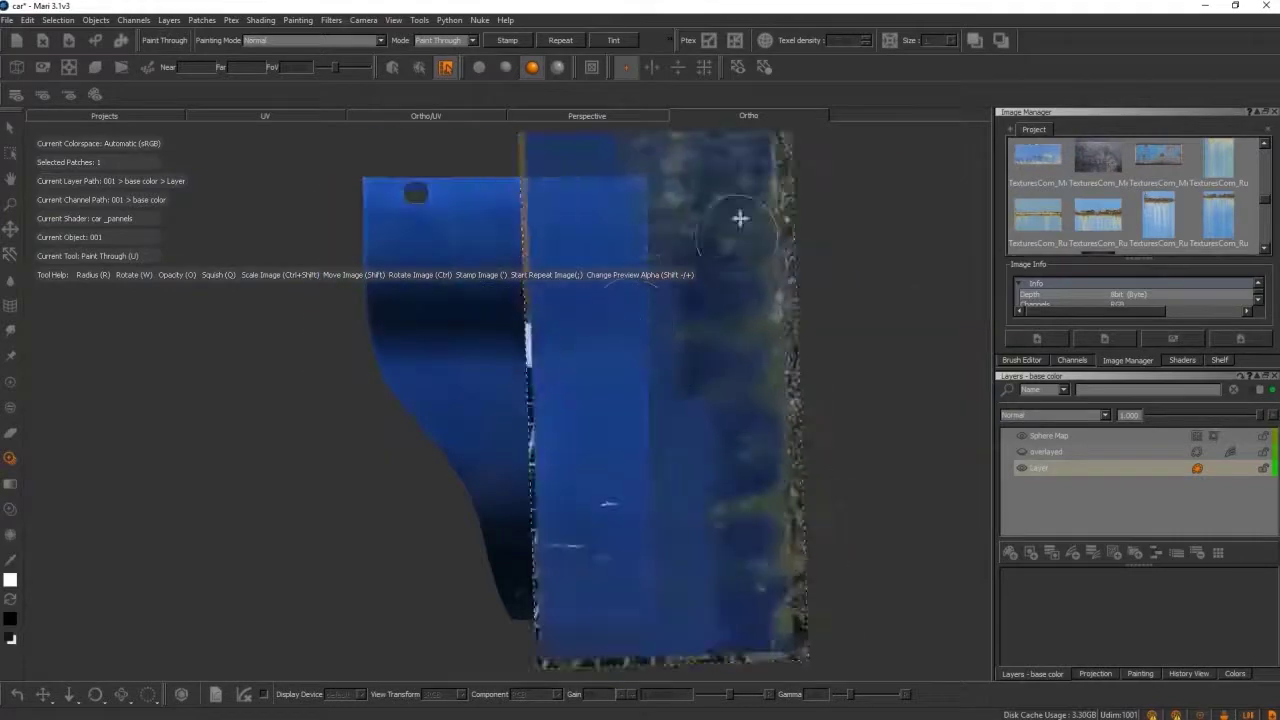
{"action": "left_click_drag", "start_coordinate": [566, 349], "coordinate": [569, 326], "text": "alt"}
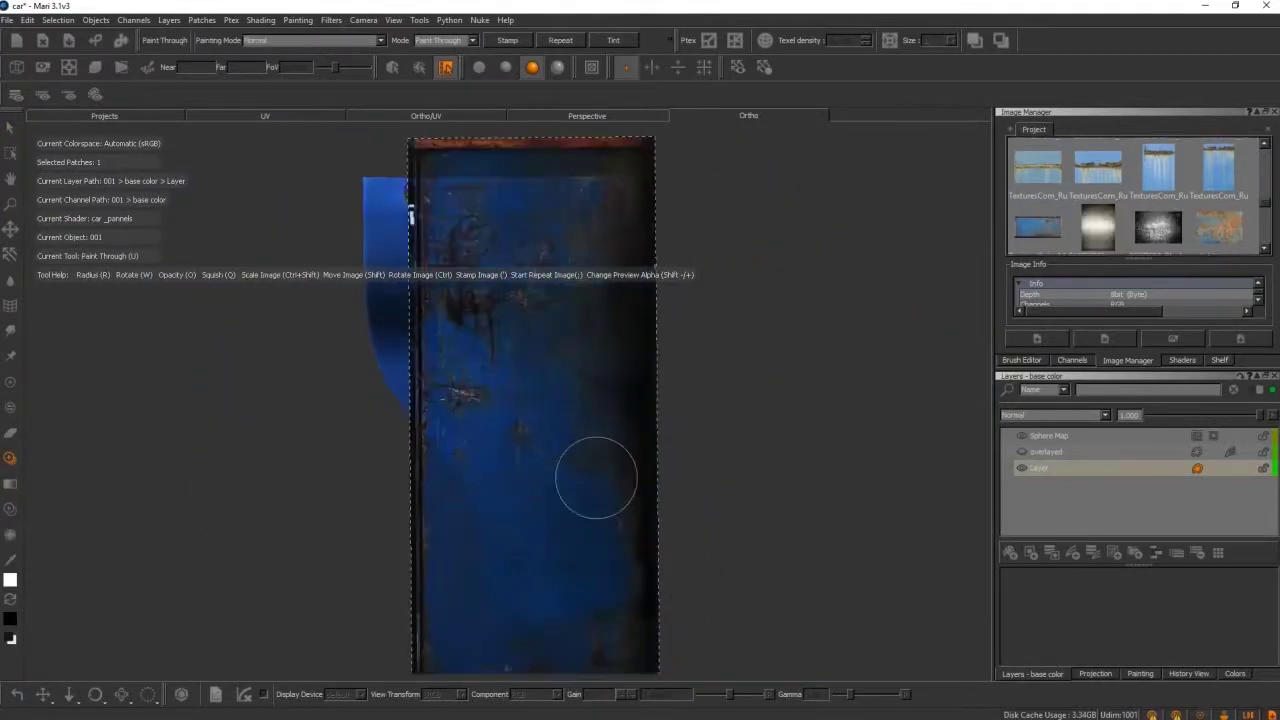
{"action": "mouse_move", "coordinate": [643, 509]}
{"action": "left_mouse_down", "text": "ctrl"}
{"action": "mouse_move", "coordinate": [523, 337]}
{"action": "mouse_move", "coordinate": [563, 414]}
{"action": "left_mouse_up", "text": "ctrl"}
{"action": "key", "text": "apostrophe"}
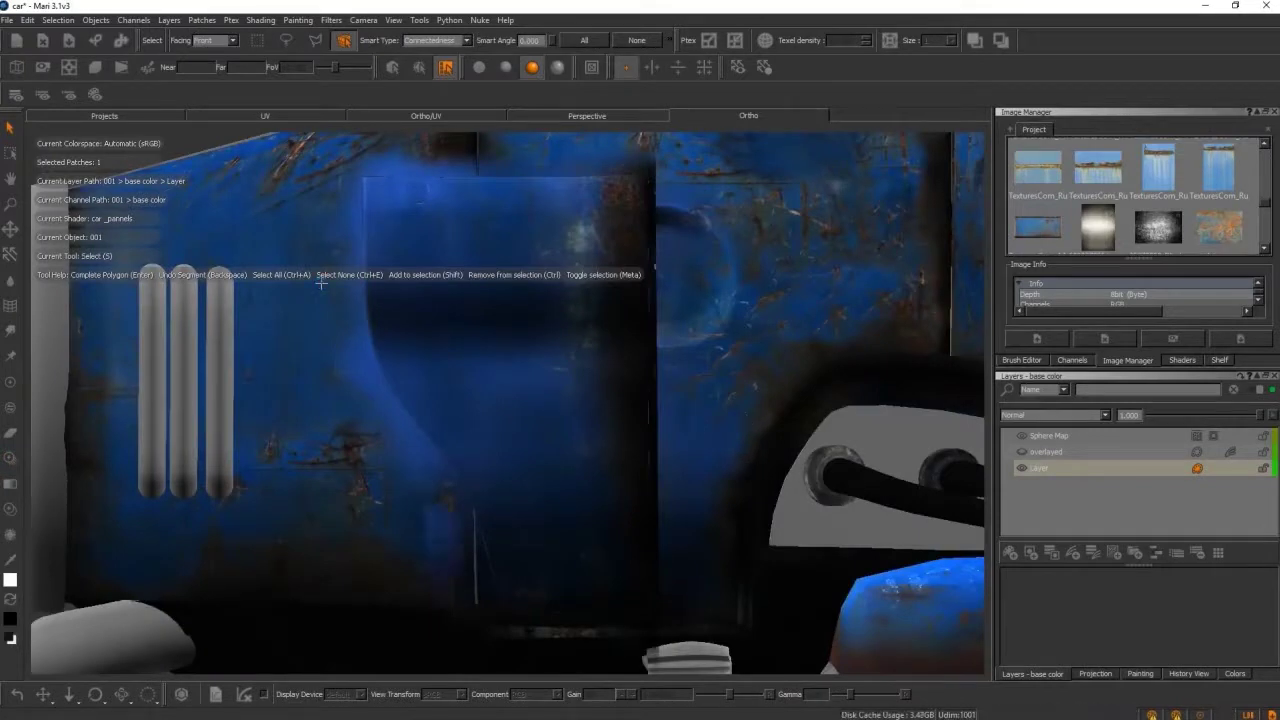
{"action": "key", "text": "ctrl+z"}
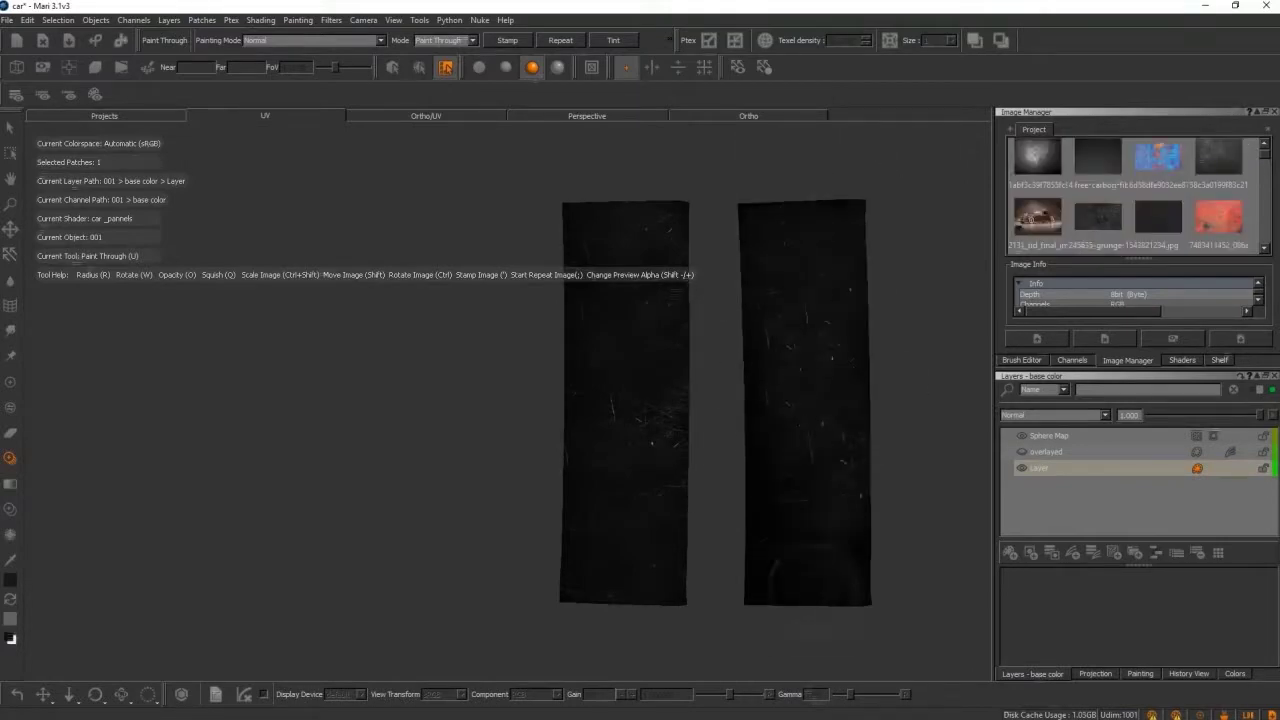
Move the rust image up onto the upper right UV strip.
{"action": "left_click_drag", "start_coordinate": [860, 490], "coordinate": [806, 288], "text": "shift"}
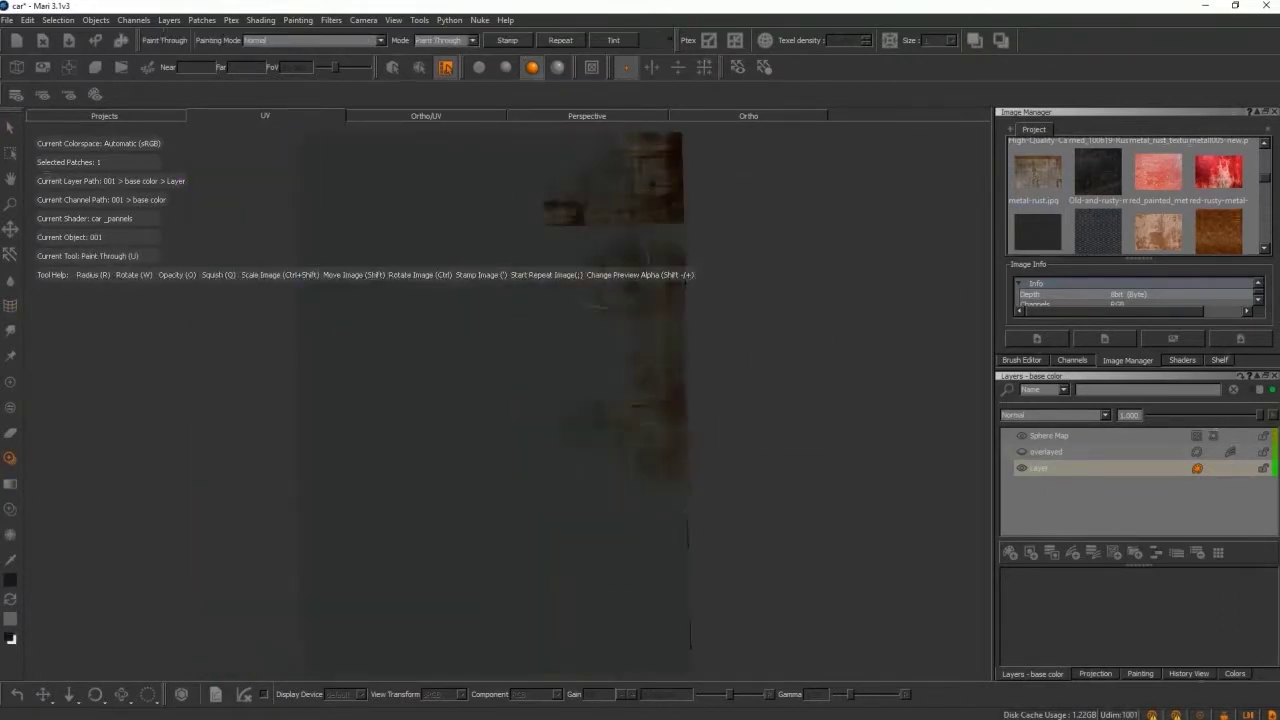
{"action": "left_click_drag", "start_coordinate": [800, 488], "coordinate": [688, 252], "text": "shift"}
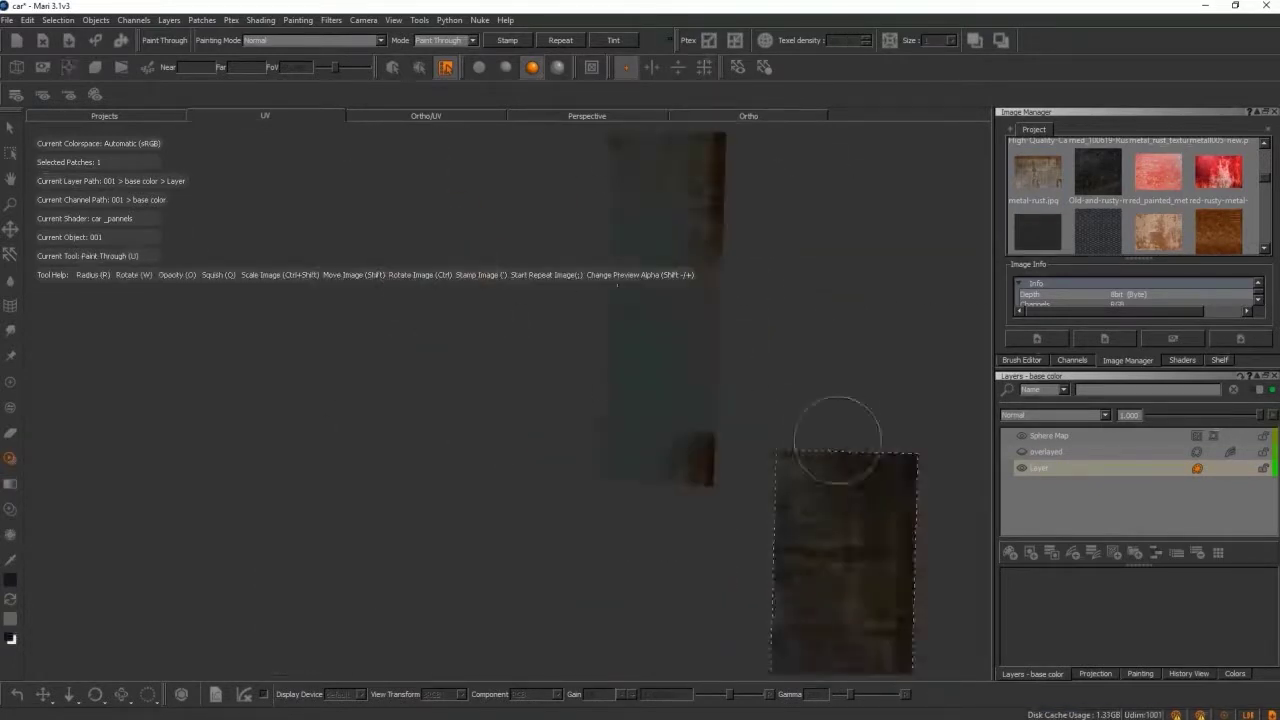
Check the rusted strip ends in the UV layout, then open patch visibility options in 3D.
{"action": "left_click", "coordinate": [300, 119]}
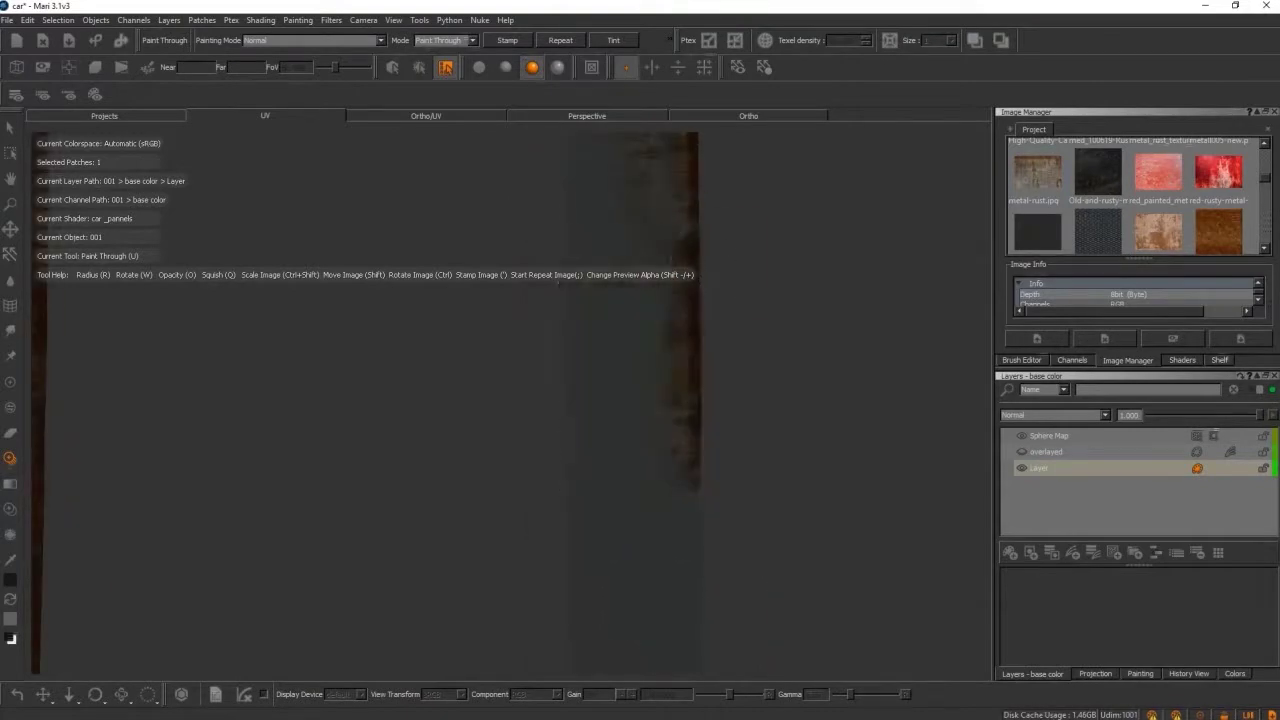
{"action": "left_click", "coordinate": [688, 118]}
{"action": "right_click", "coordinate": [608, 400]}
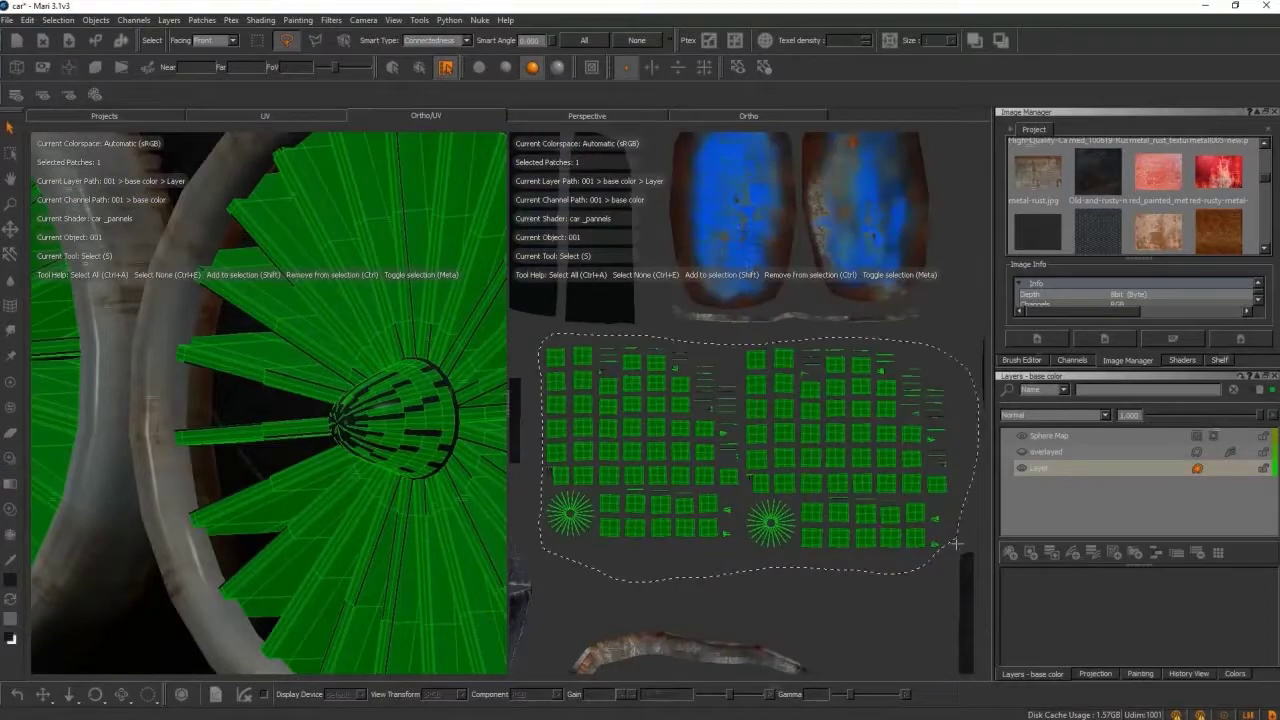
Zoom in on the UV layout of the grey panel.
{"action": "right_click_drag", "start_coordinate": [675, 457], "coordinate": [835, 472], "text": "alt"}
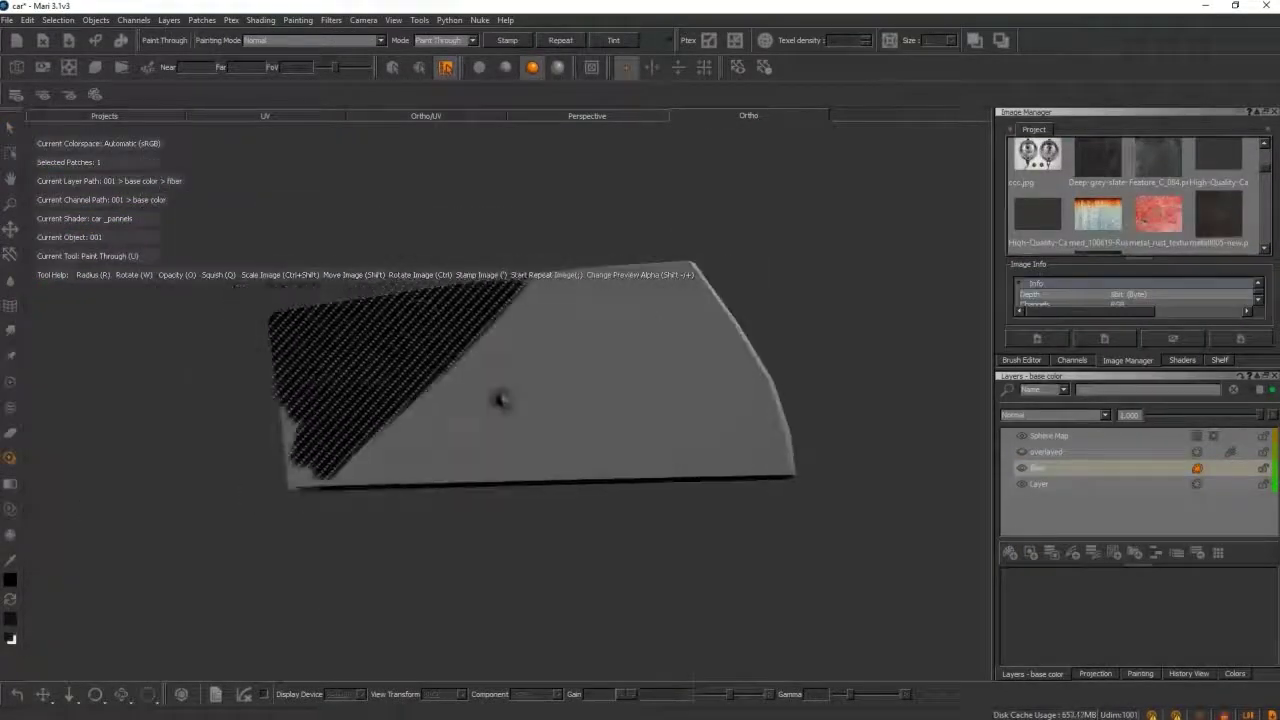
Paint more carbon fibre onto the patch and orbit to check the weave.
{"action": "left_click_drag", "start_coordinate": [500, 400], "coordinate": [598, 418]}
{"action": "mouse_move", "coordinate": [715, 432]}
{"action": "left_mouse_down", "text": "alt"}
{"action": "mouse_move", "coordinate": [829, 437]}
{"action": "mouse_move", "coordinate": [737, 409]}
{"action": "mouse_move", "coordinate": [677, 434]}
{"action": "mouse_move", "coordinate": [566, 338]}
{"action": "left_mouse_up", "text": "alt"}
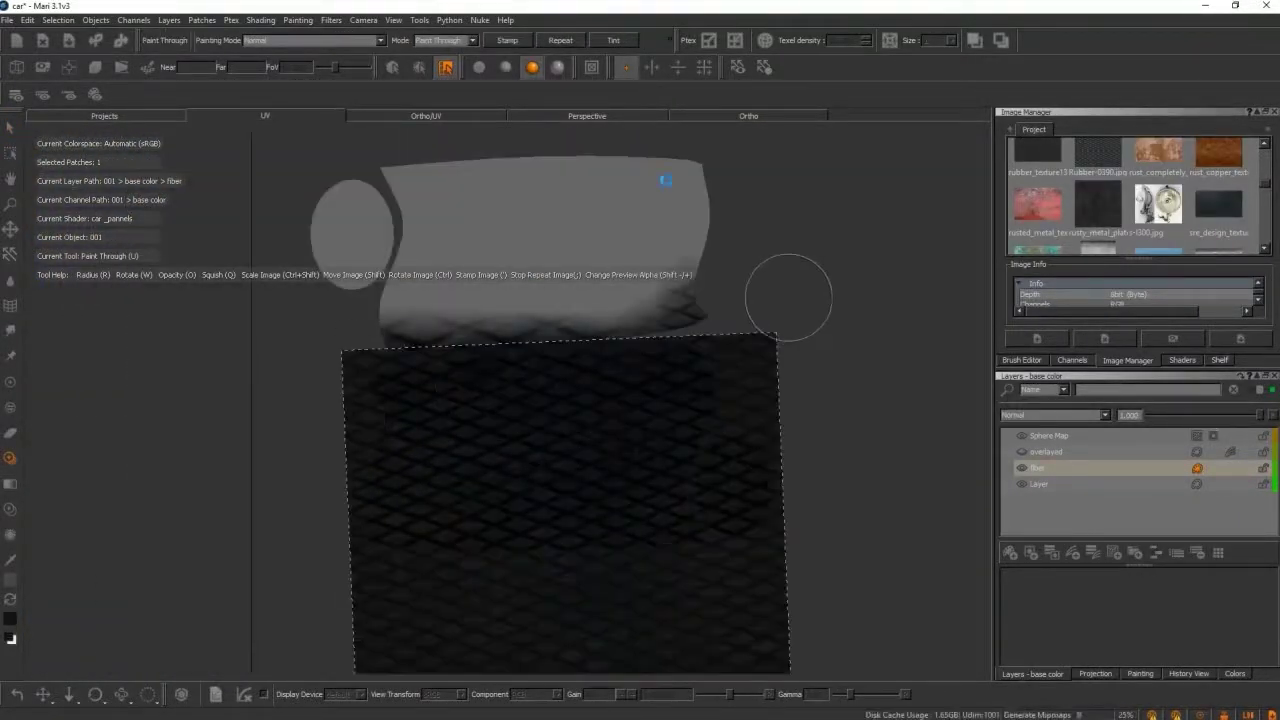
Commit the projected dark diamond pattern onto the patches and return to the 3D view.
{"action": "left_click", "coordinate": [541, 41]}
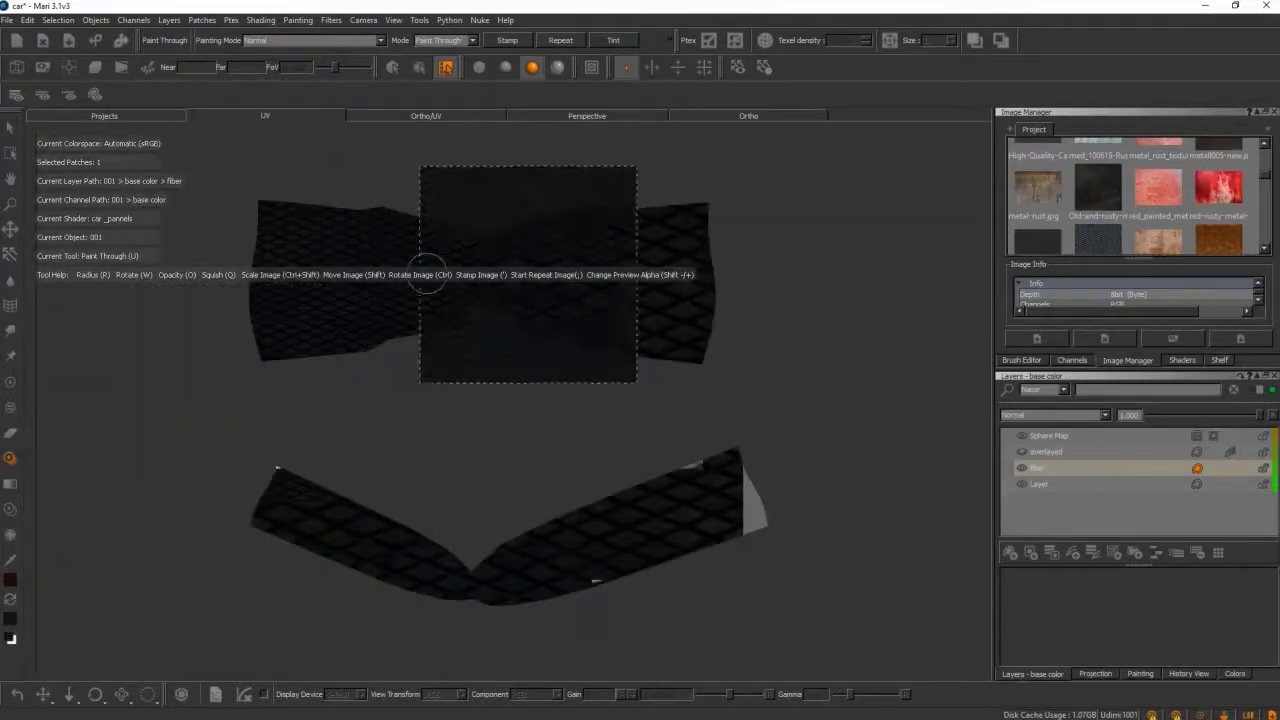
{"action": "left_click", "coordinate": [748, 115]}
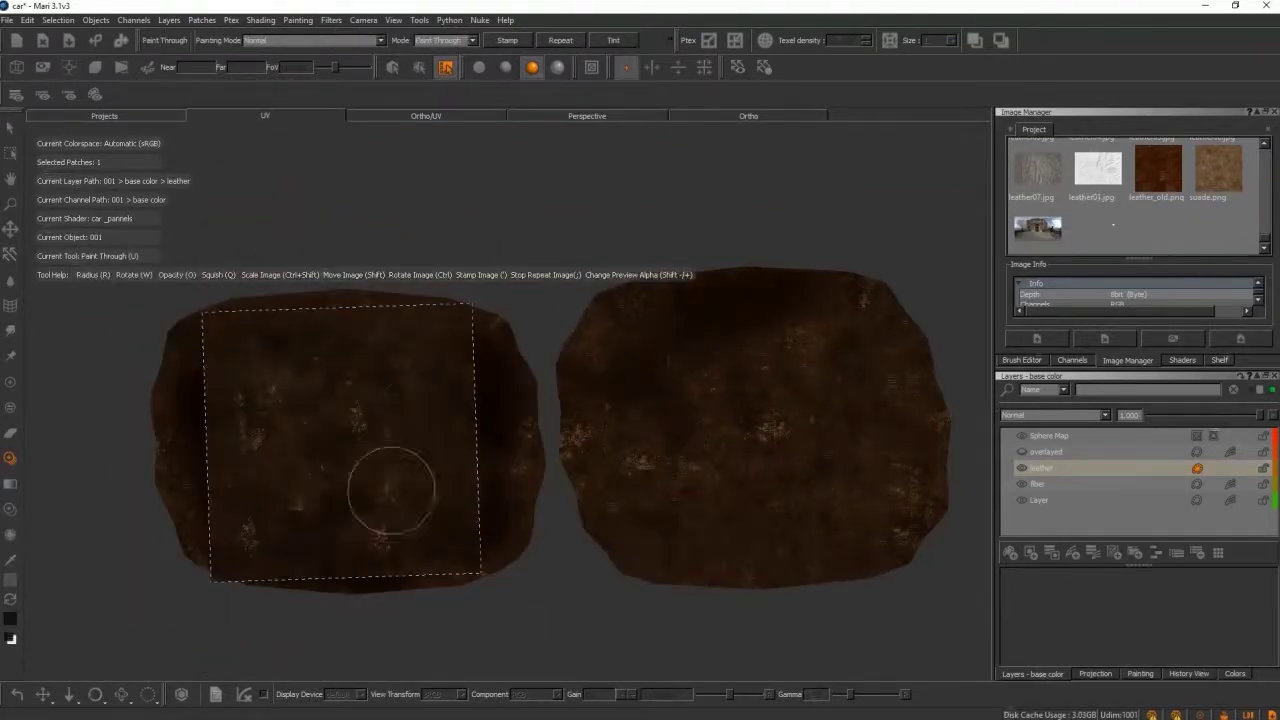
Shrink the leather Paint Through image to fit over the seat cushion.
{"action": "left_click_drag", "start_coordinate": [410, 265], "coordinate": [522, 432], "text": "ctrl+shift"}
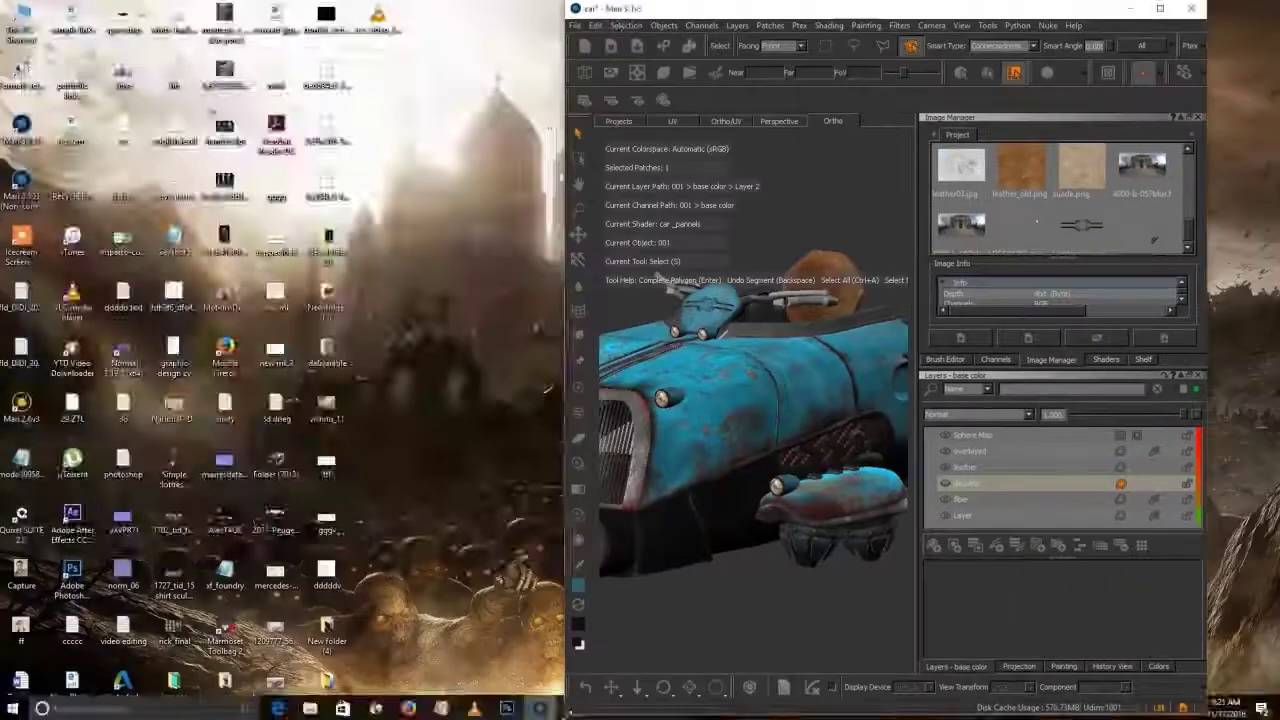
Zoom in on the blue body panel.
{"action": "scroll", "coordinate": [570, 466], "scroll_direction": "up", "scroll_amount": 3}
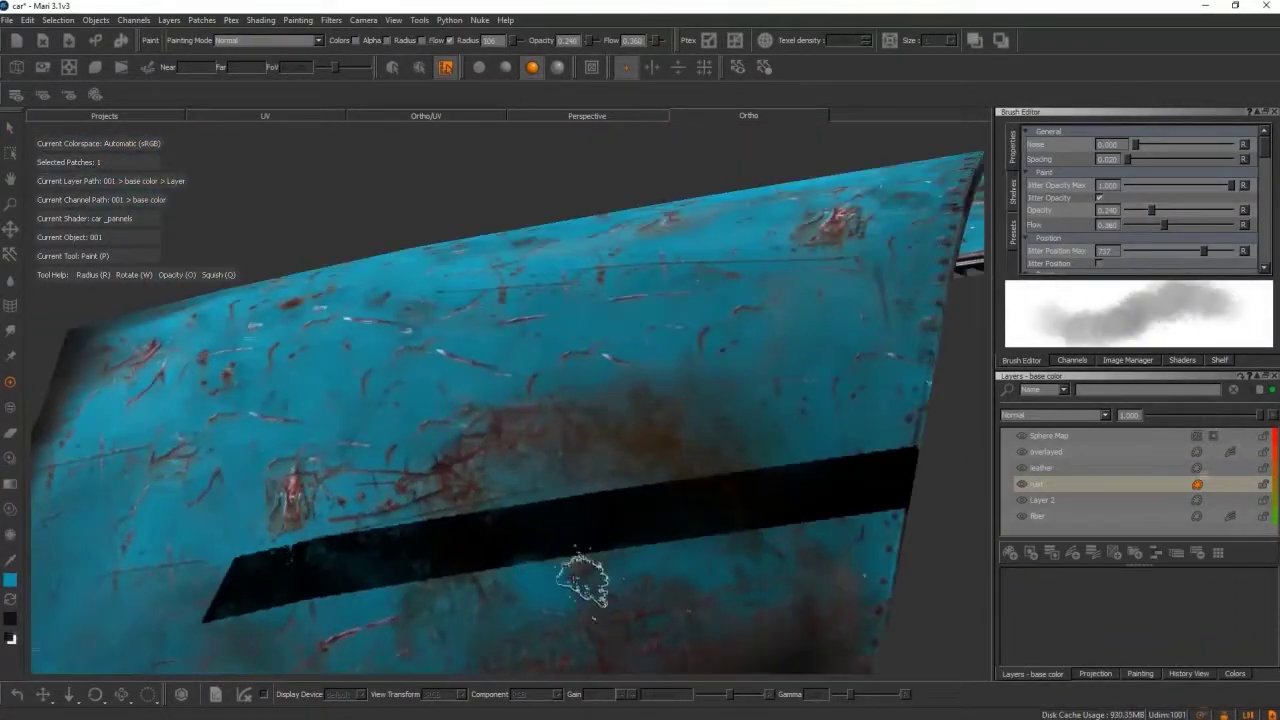
Pick a grungy splatter brush from the Shelf's Hard Surface Brushes set.
{"action": "left_click", "coordinate": [1220, 360]}
{"action": "left_click", "coordinate": [1158, 246]}
{"action": "left_click", "coordinate": [1022, 360]}
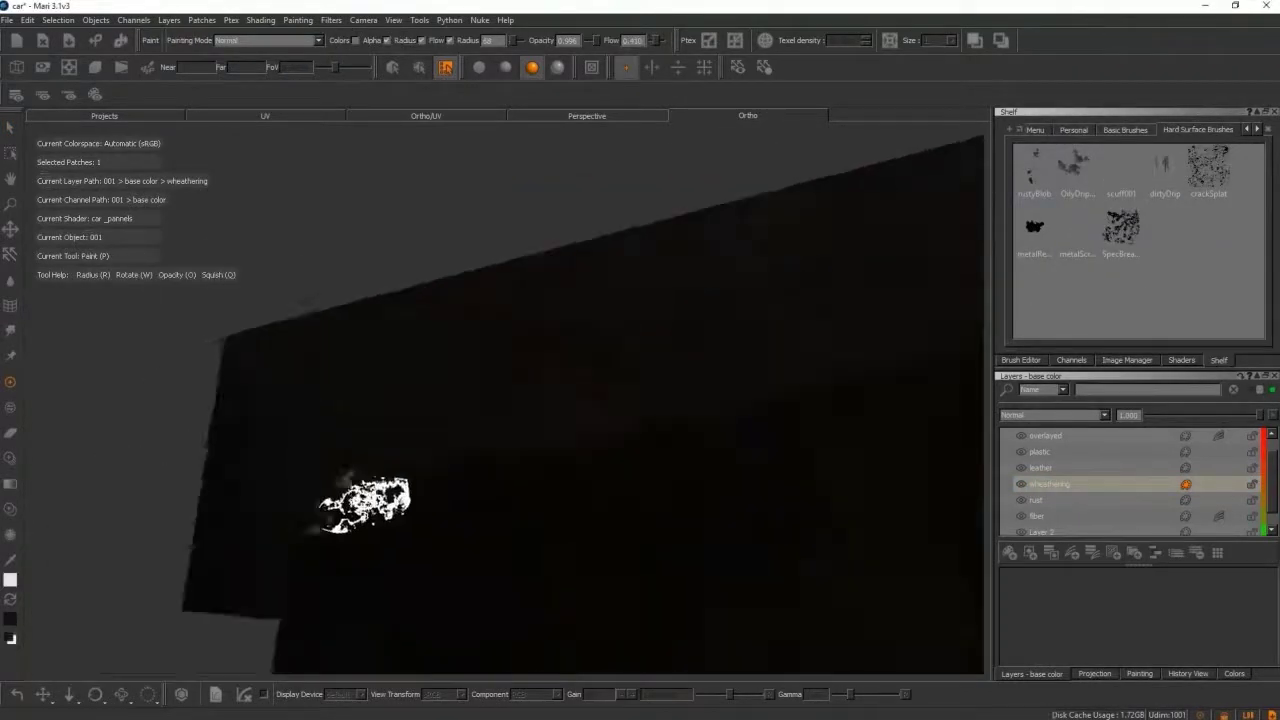
Undo the last weathering splatter stroke on the panel.
{"action": "key", "text": "ctrl+z"}
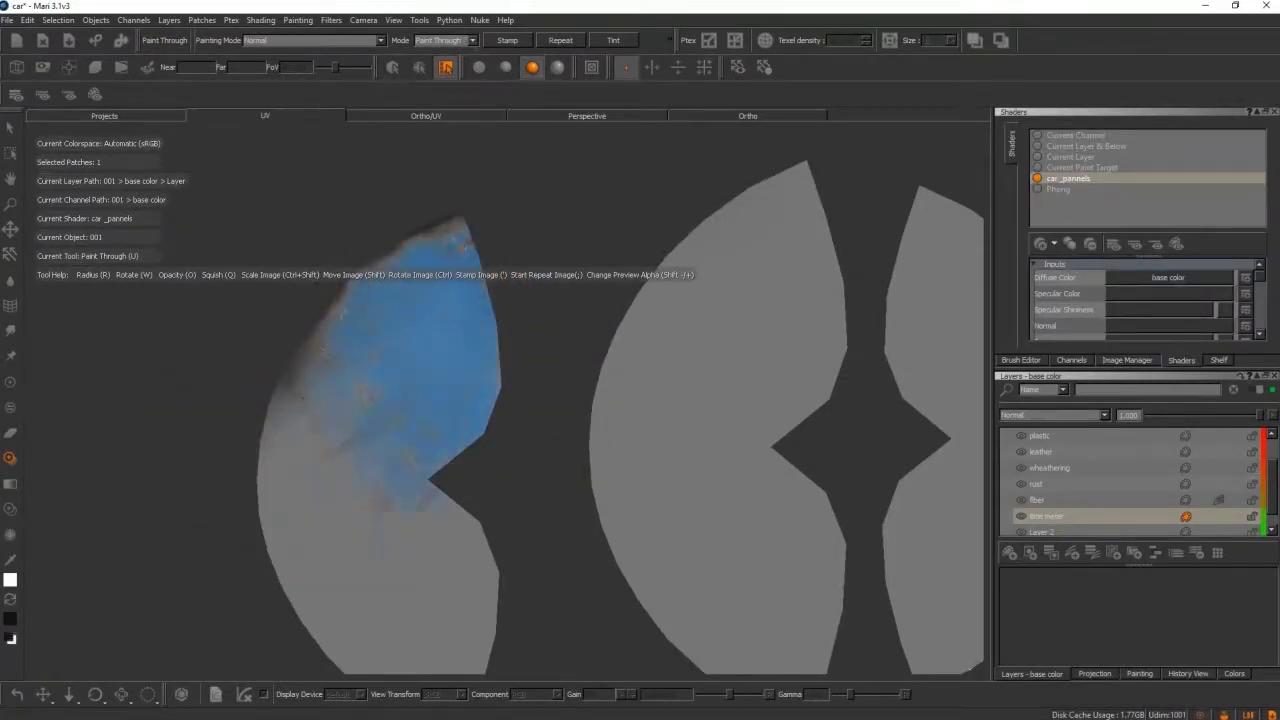
Pan the UV view up to bring the rusty blue metal patches into frame.
{"action": "middle_click_drag", "start_coordinate": [349, 374], "coordinate": [330, 140]}
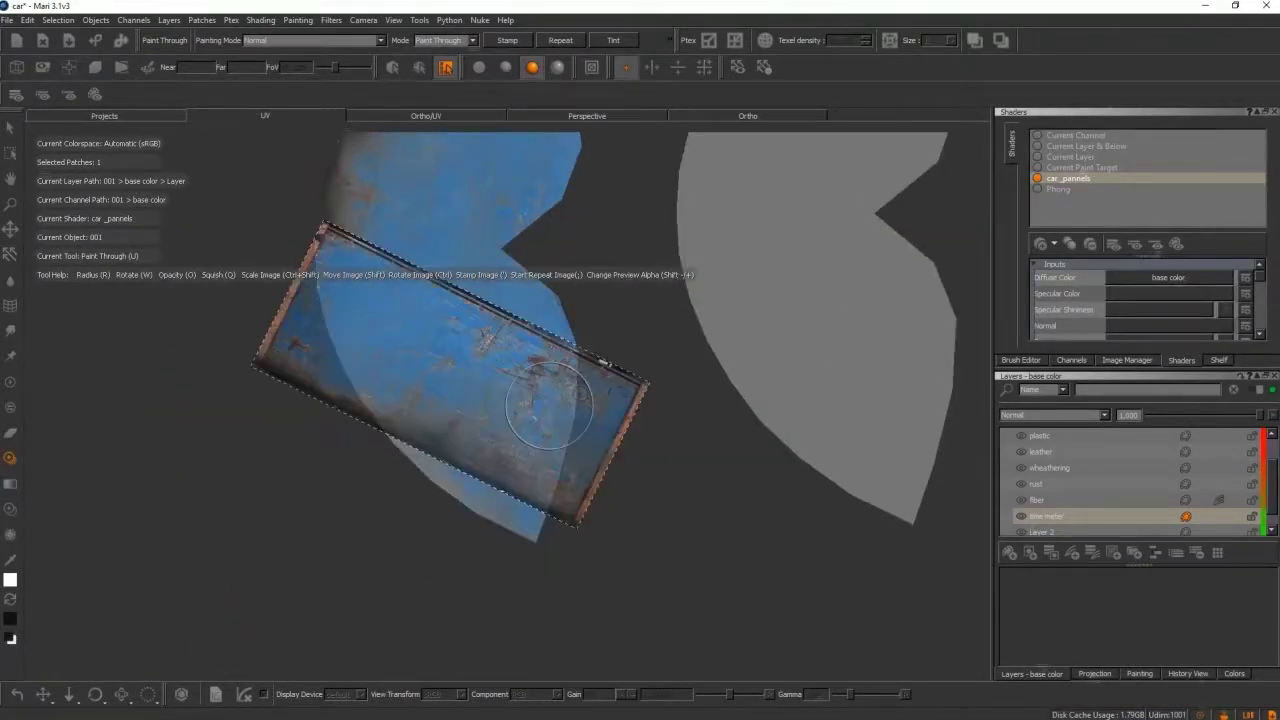